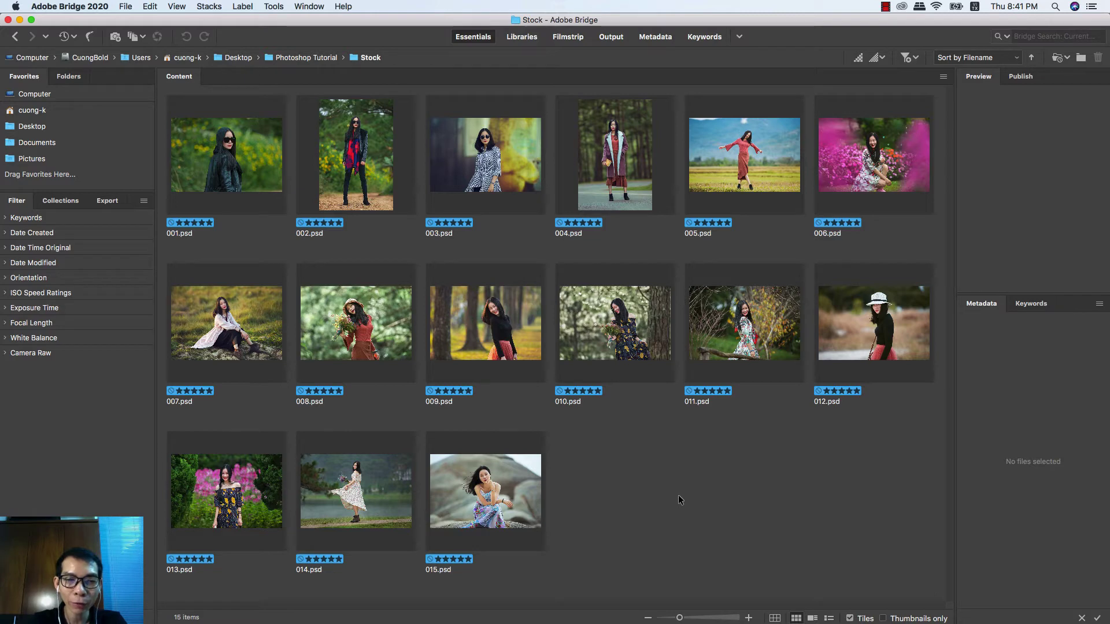
Select 015.psd in Bridge's Content panel and open it in Photoshop
click(528, 506)
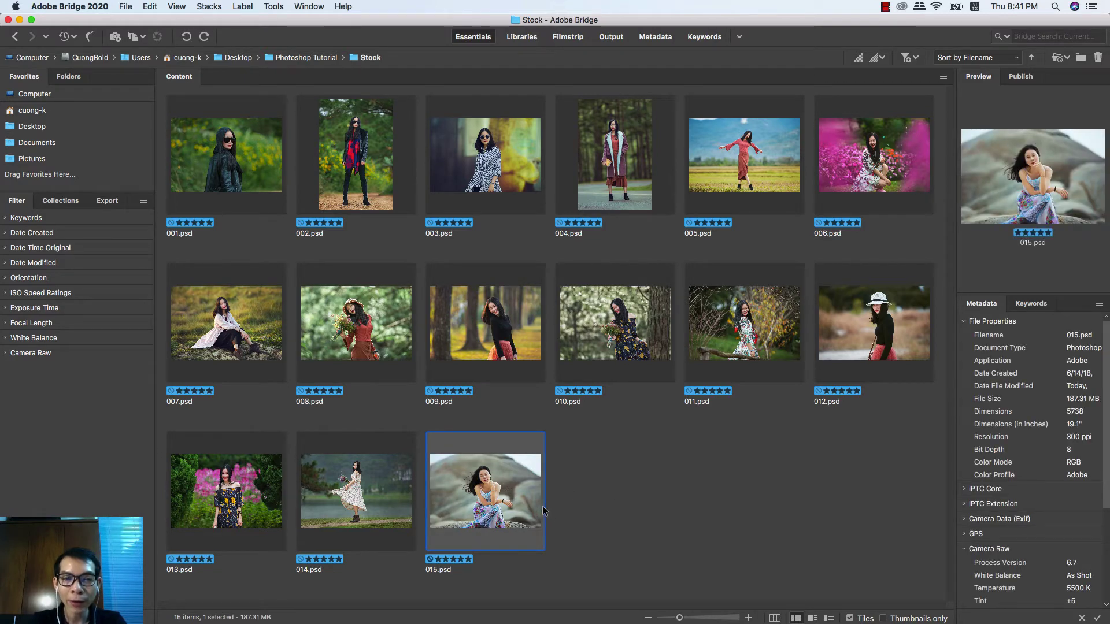
double_click(499, 499)
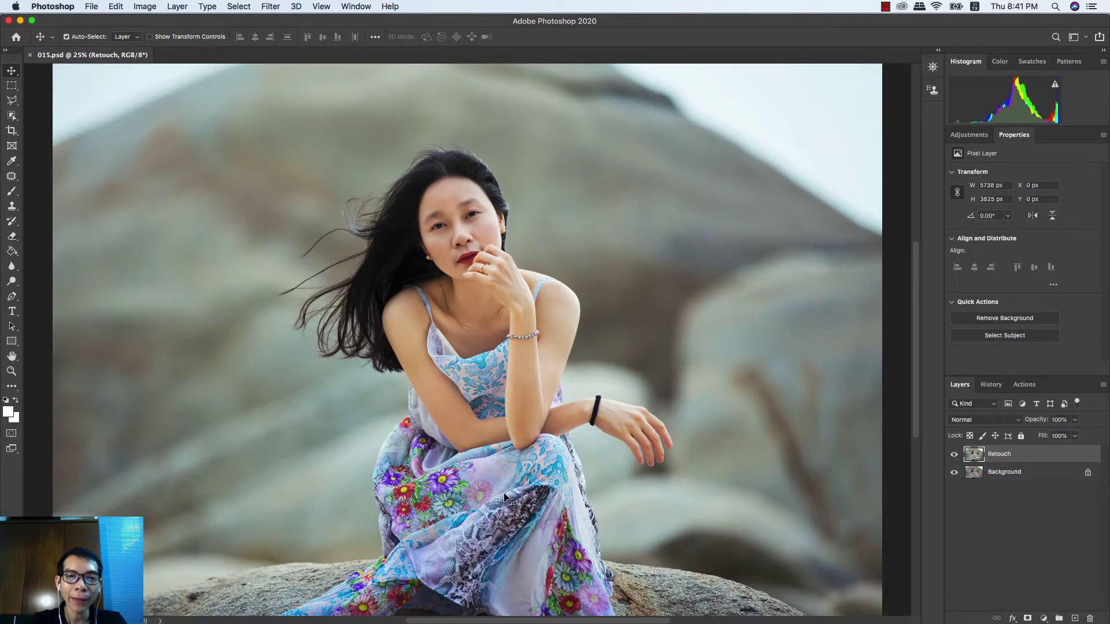
key(super+minus)
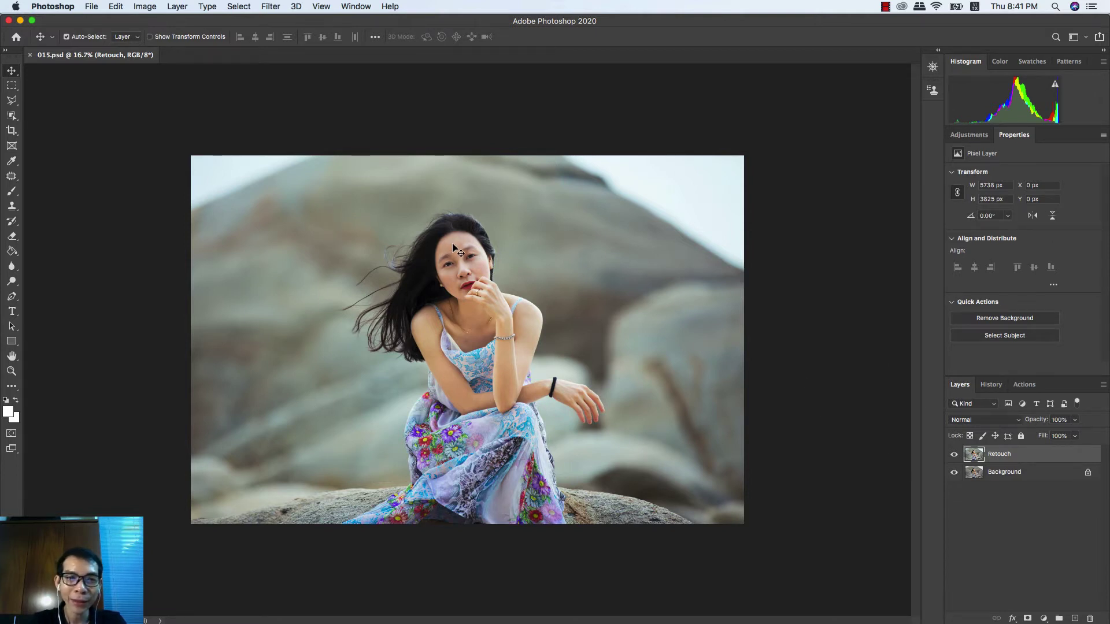
click(954, 457)
click(954, 457)
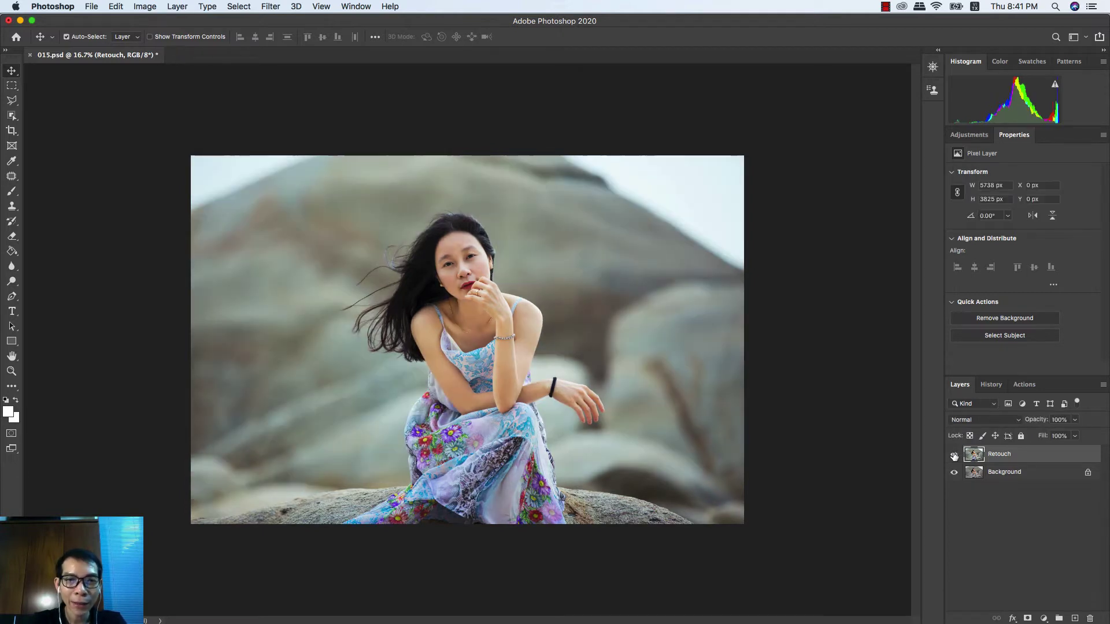
click(954, 456)
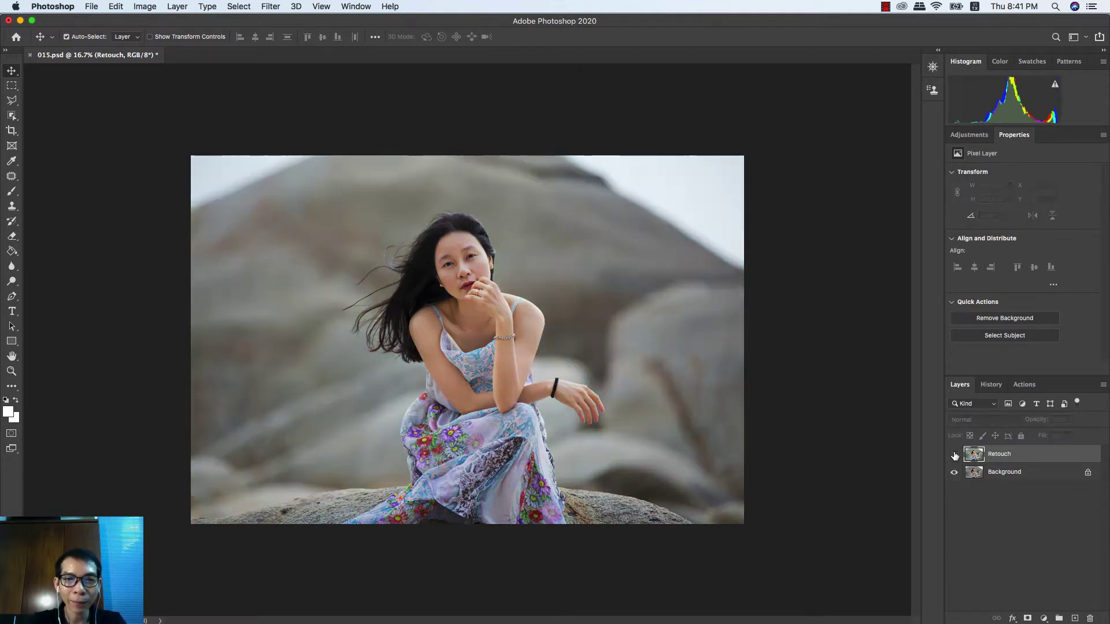
click(955, 457)
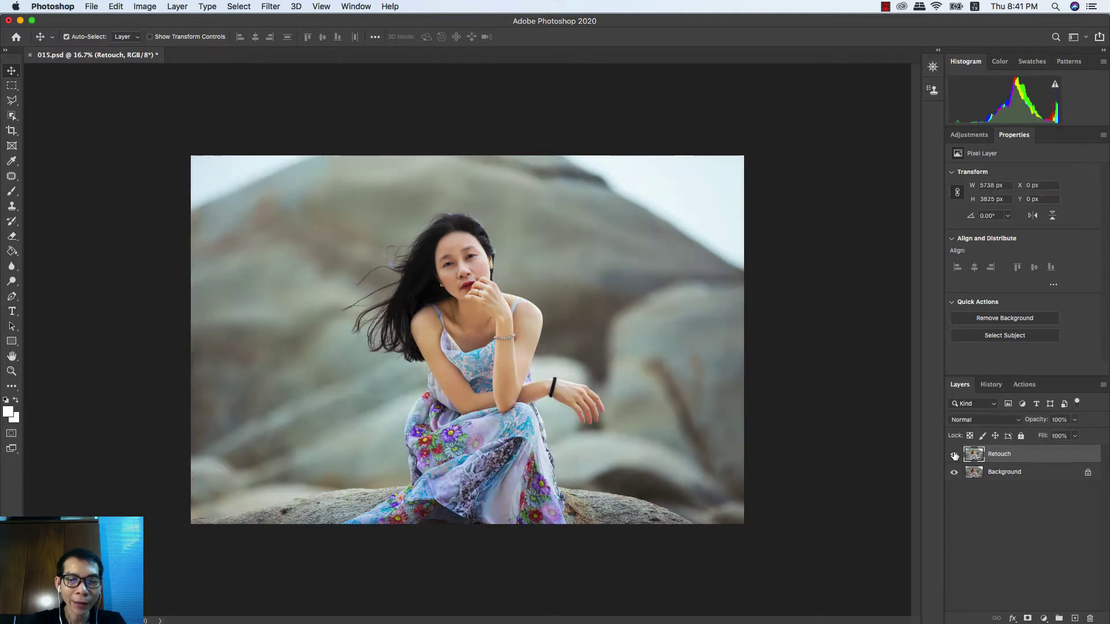
click(955, 457)
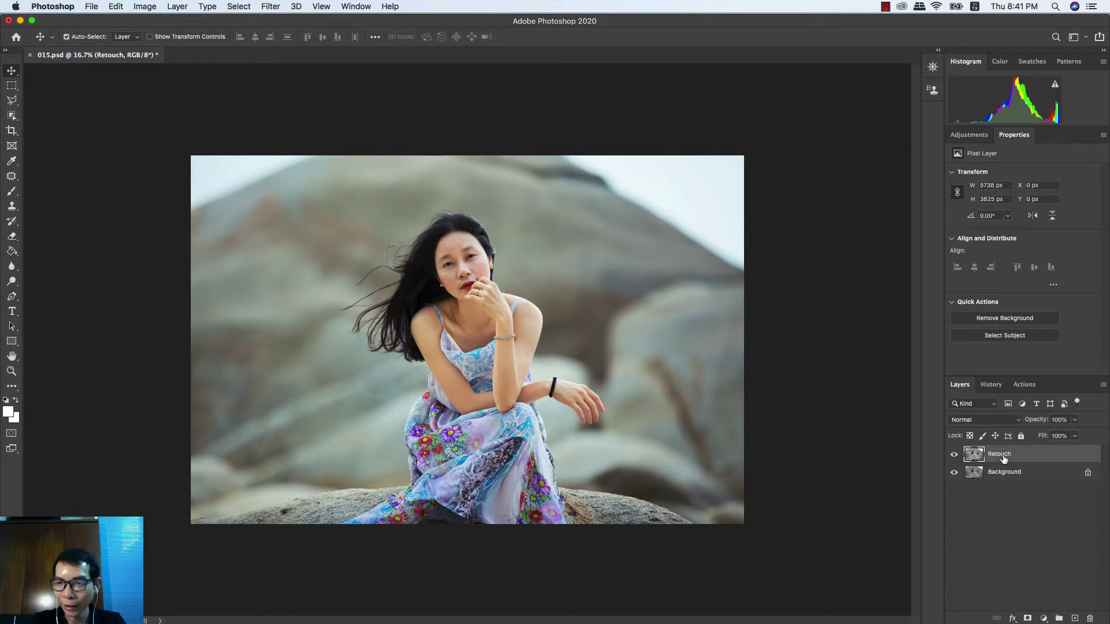
Delete the old Retouch layer and duplicate Background as a new layer named 'Retouch'
drag(1003, 459, 1090, 617)
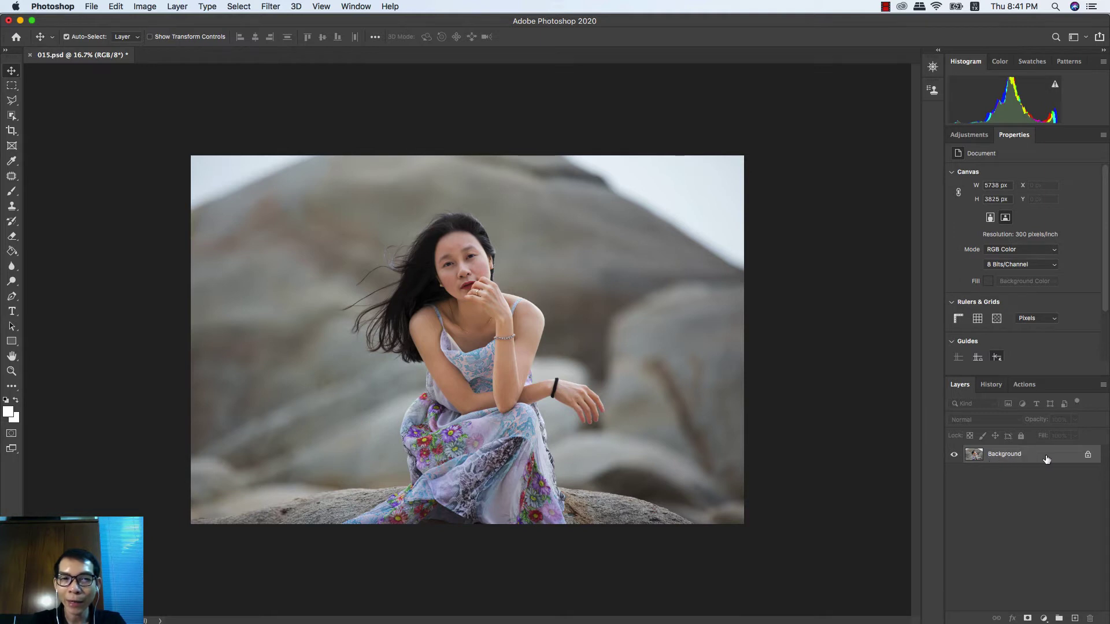
right_click(1013, 455)
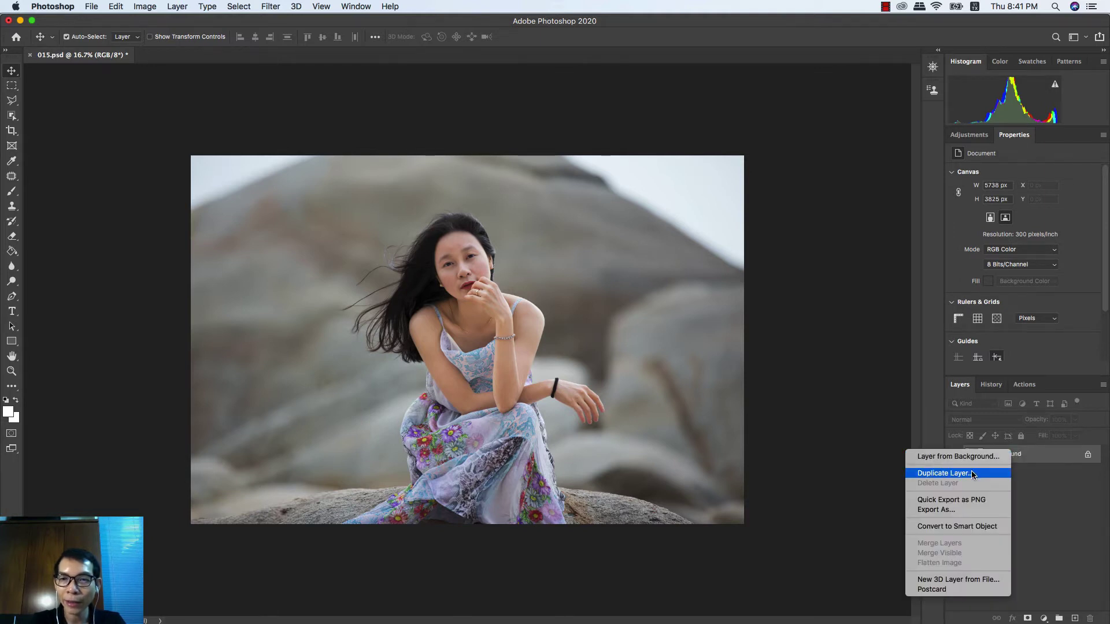
click(936, 473)
text(R)
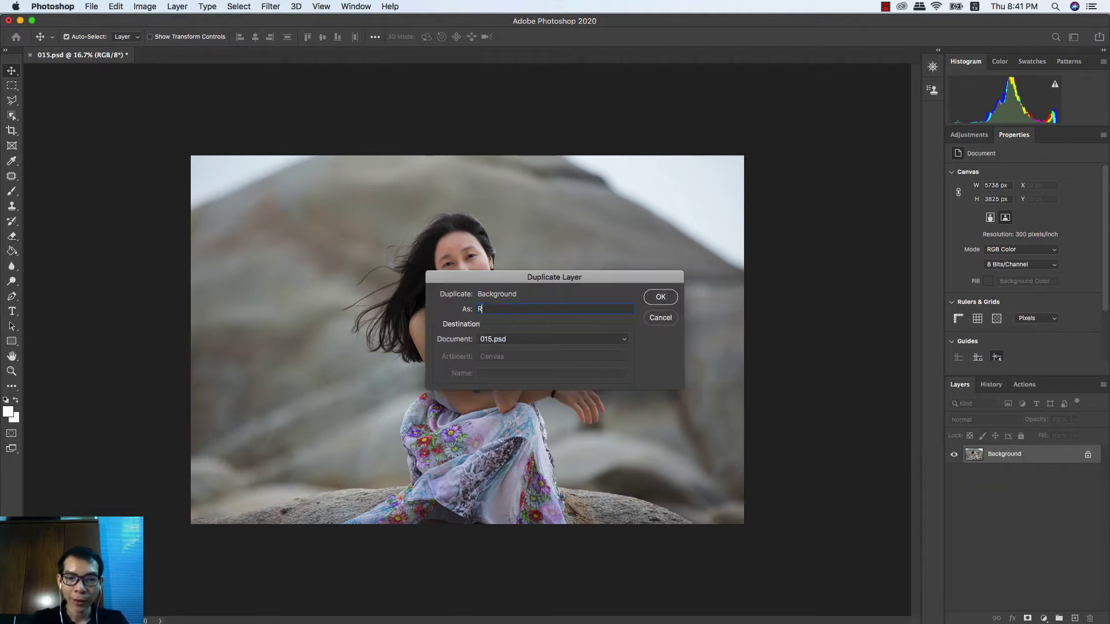
text(etouch)
key(Return)
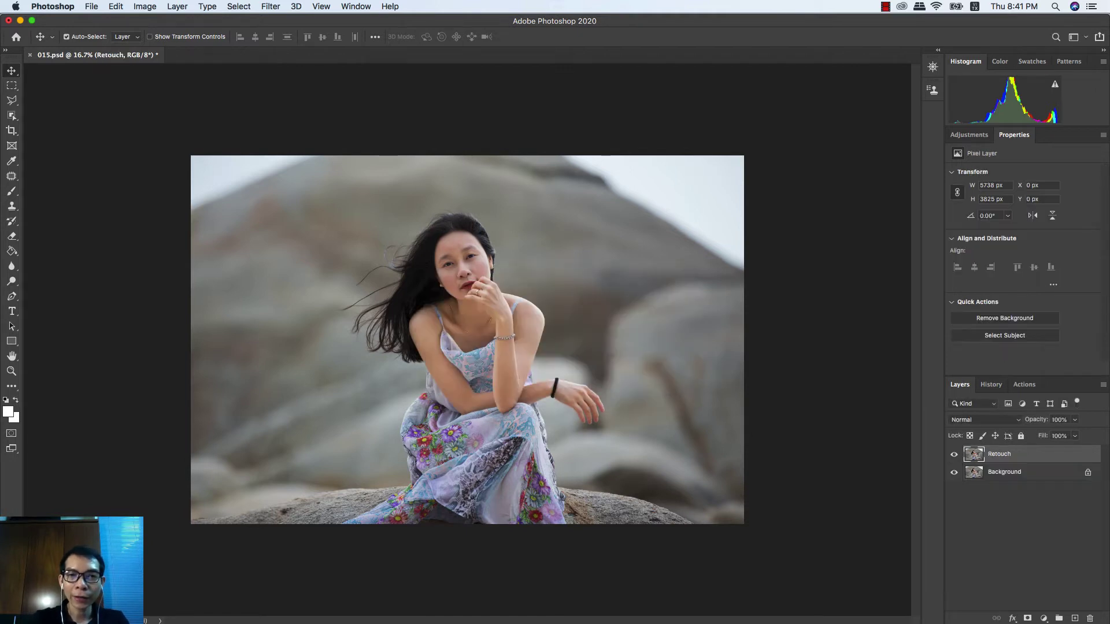
View the image at 100% and switch to the Healing Brush Tool
key(super+1)
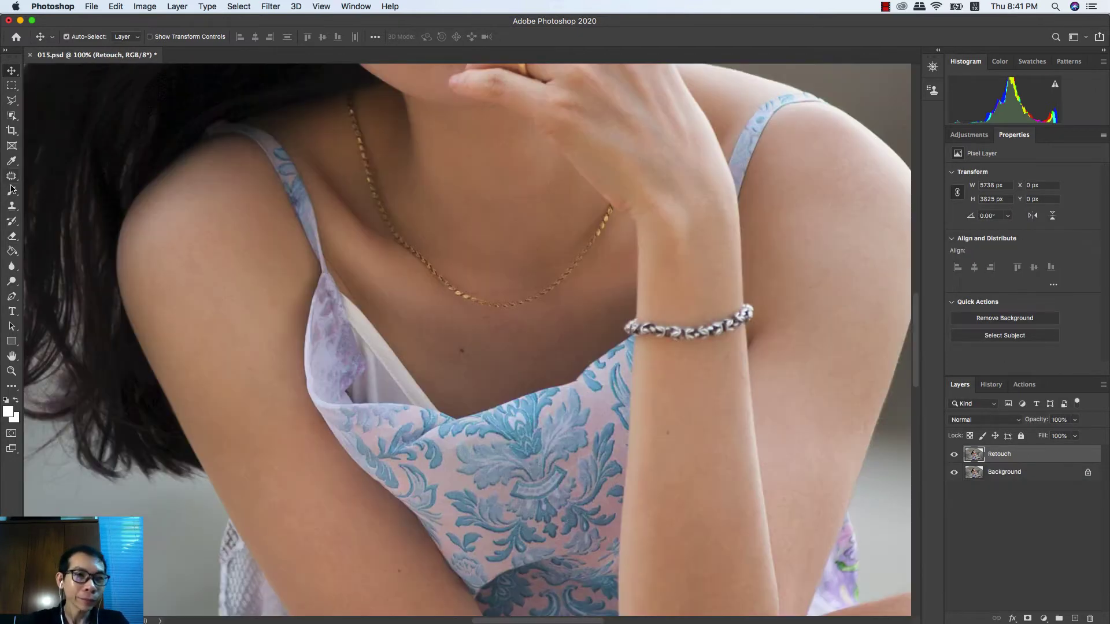
click(12, 179)
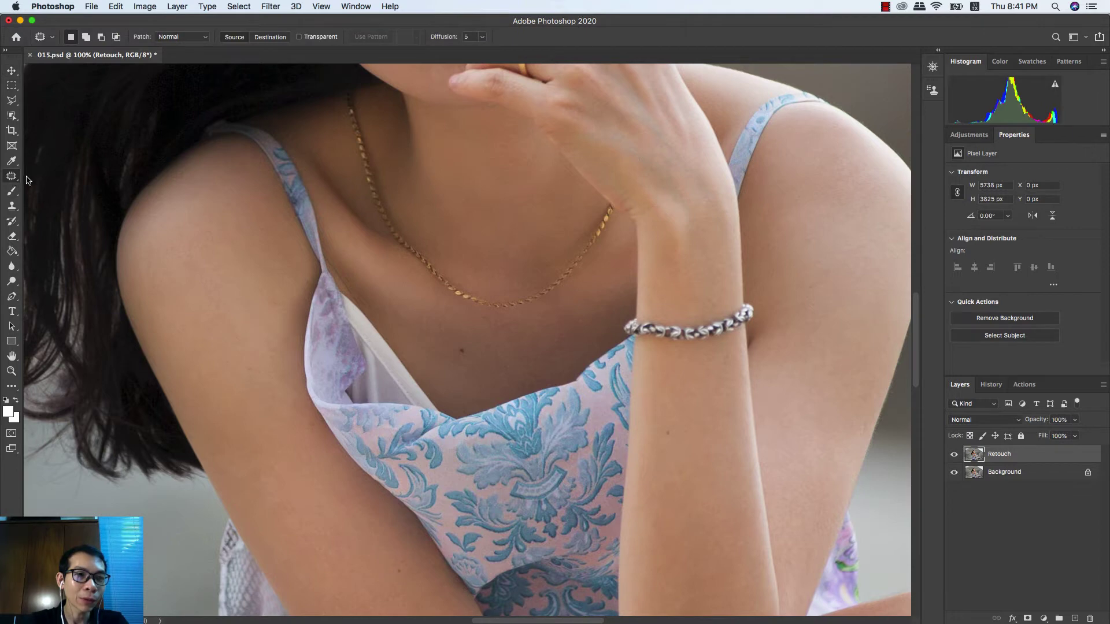
right_click(11, 176)
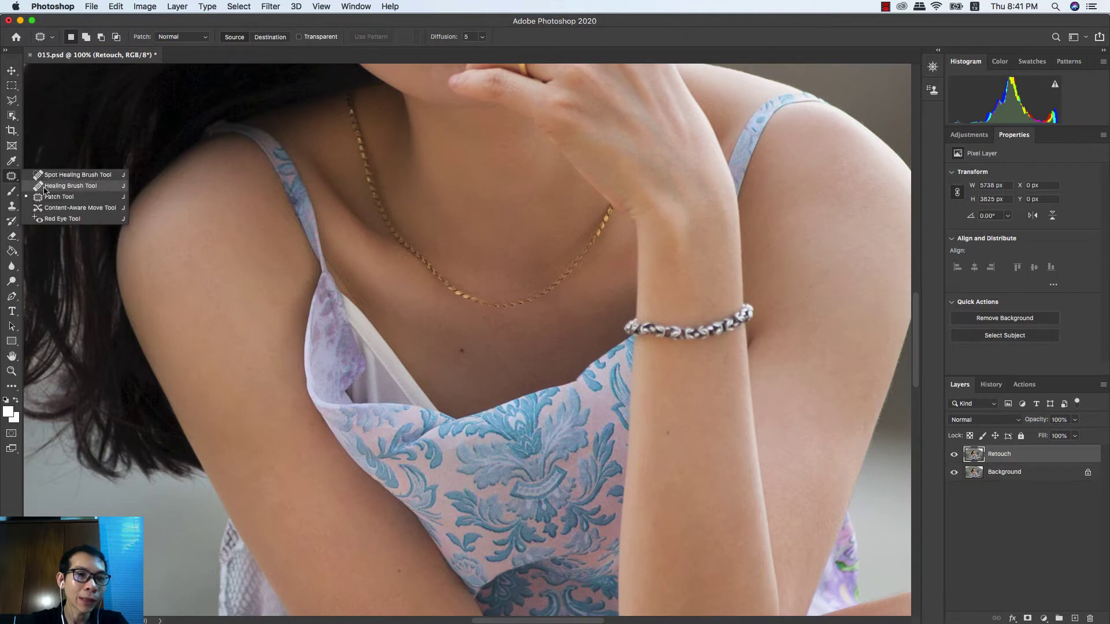
click(95, 191)
Pan to the lower arm, enlarge the brush, and sample clean arm skin as source
drag(588, 292, 561, 230)
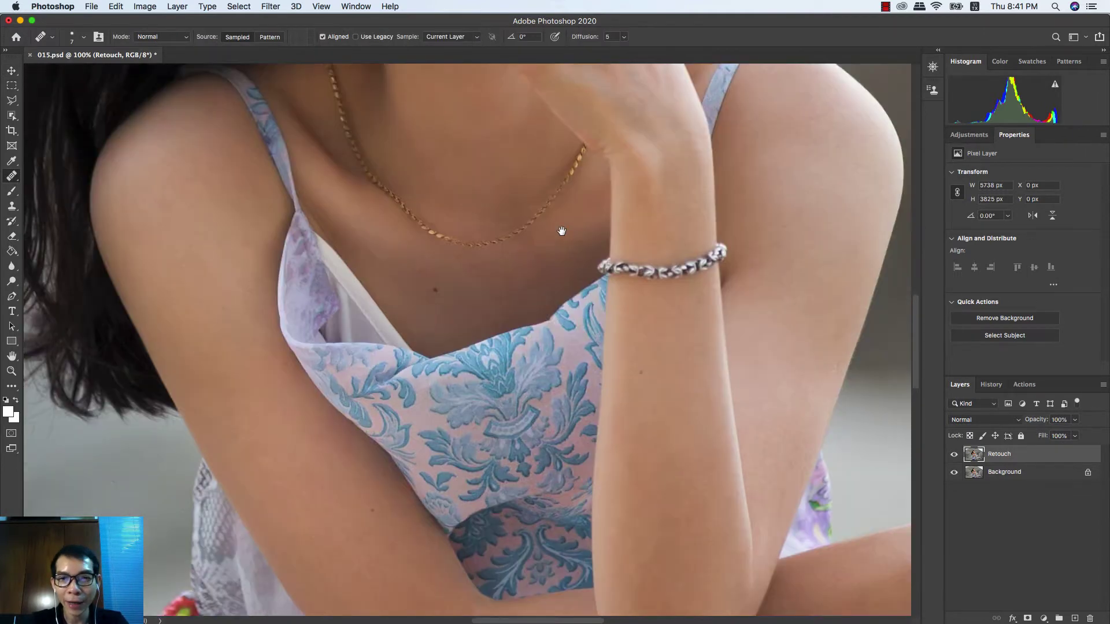
scroll(561, 231, down, 3)
scroll(576, 228, down, 2)
scroll(613, 173, down, 3)
scroll(657, 261, right, 3)
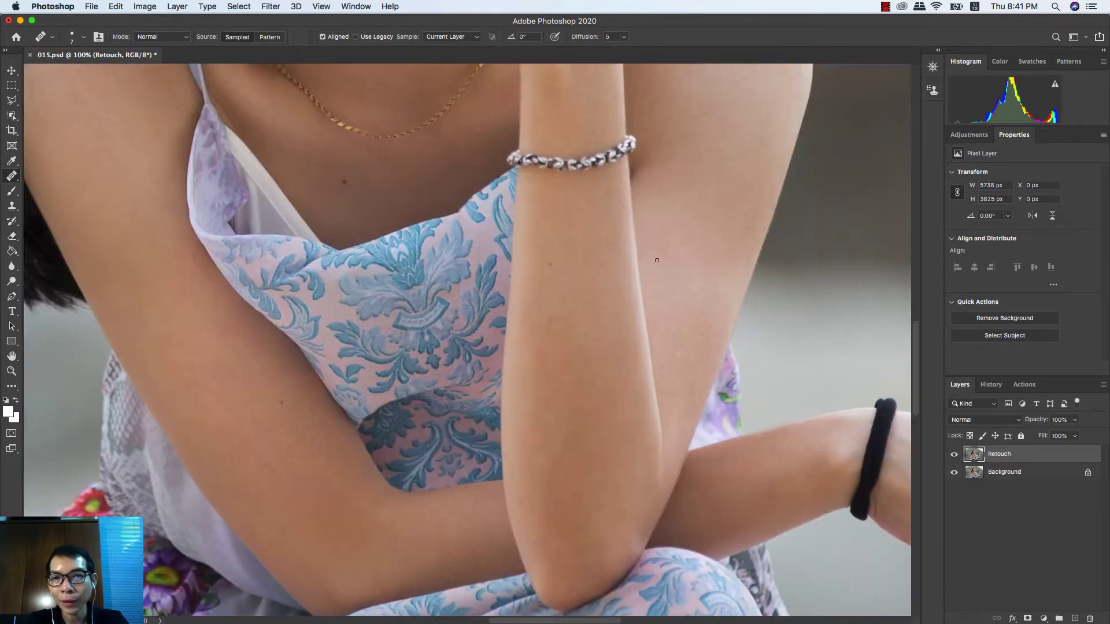
key(bracketright)
key(bracketright)
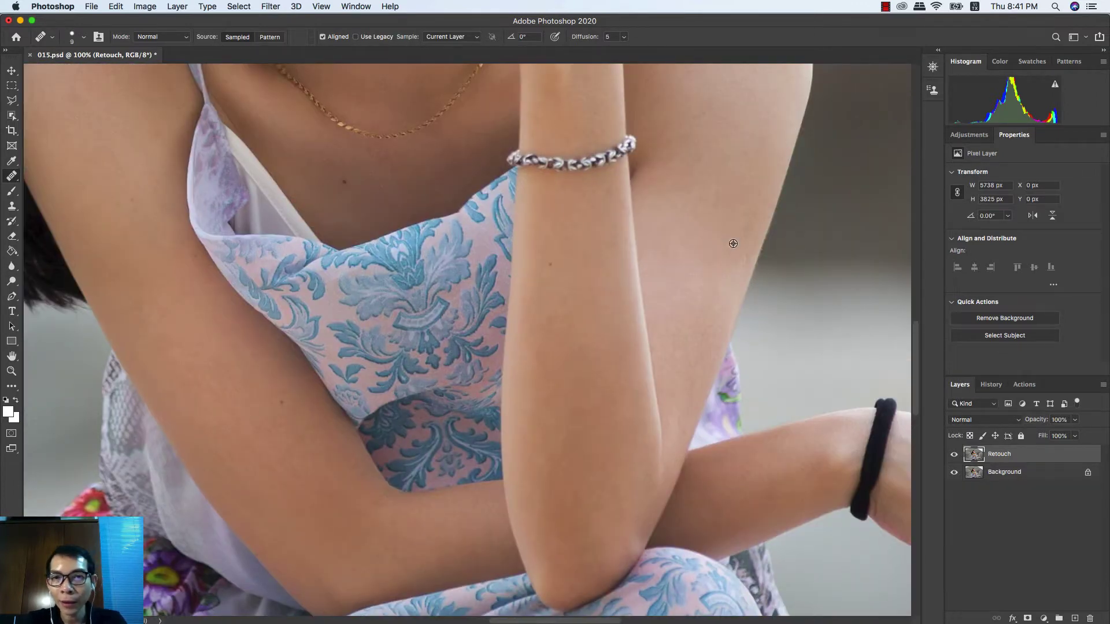
alt+click(734, 243)
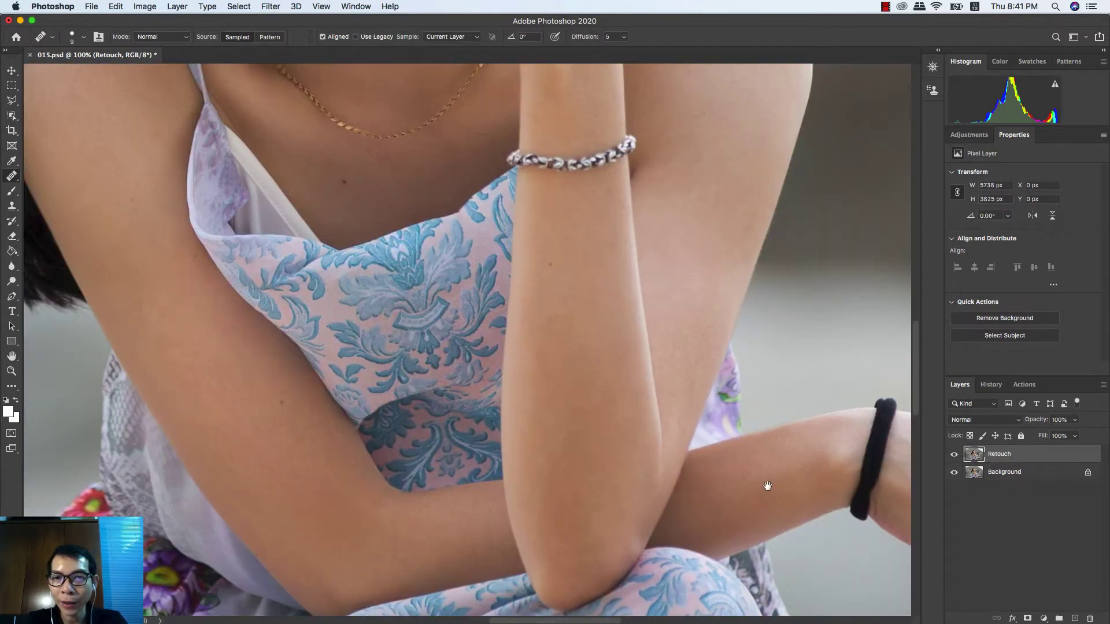
Pan across the hand, wrist, chest, bracelet, shoulder and necklace to inspect the skin
drag(767, 485, 634, 342)
drag(686, 404, 520, 377)
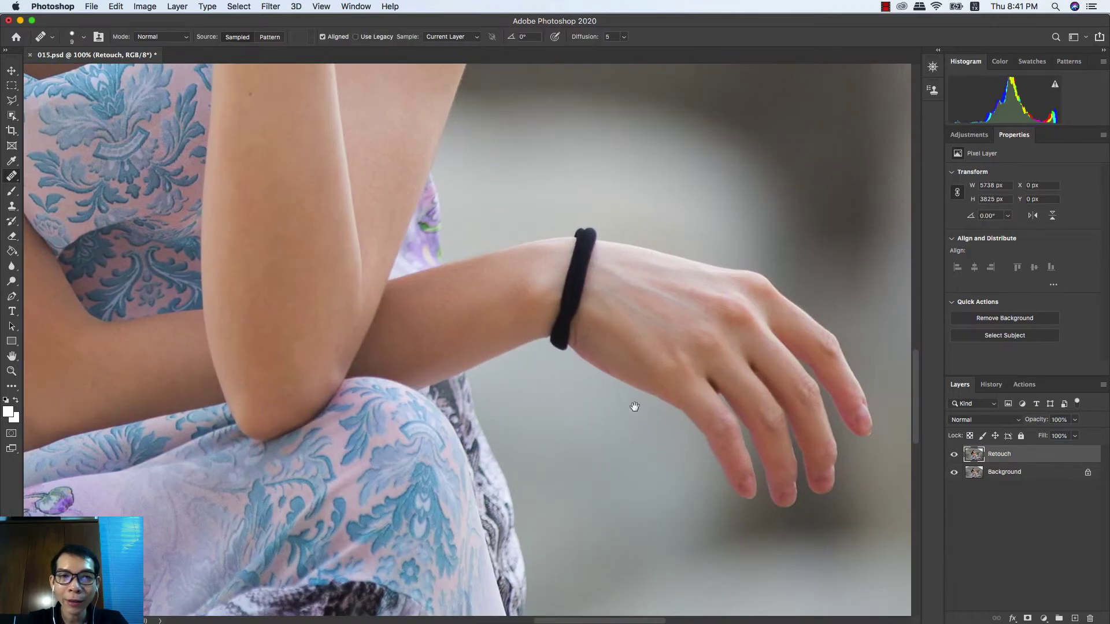
drag(634, 407, 759, 433)
mouse_move(347, 168)
mouse_down()
mouse_move(347, 312)
mouse_move(470, 426)
mouse_up()
drag(414, 318, 472, 429)
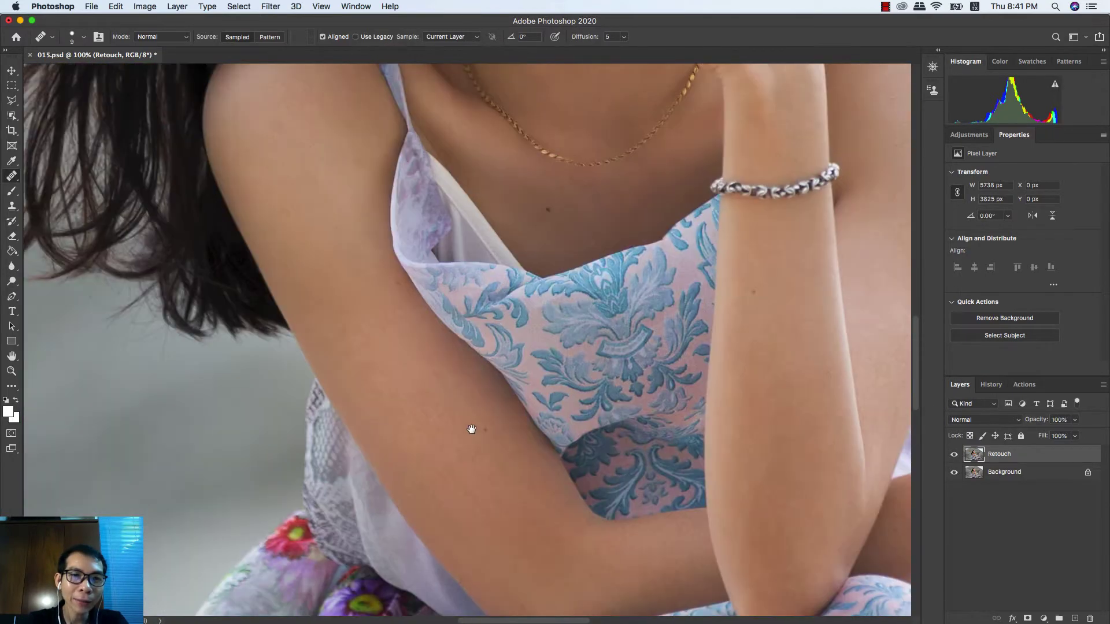
drag(350, 283, 397, 367)
Enlarge the brush and heal two spots on the upper arm from sampled clean skin
key(bracketright)
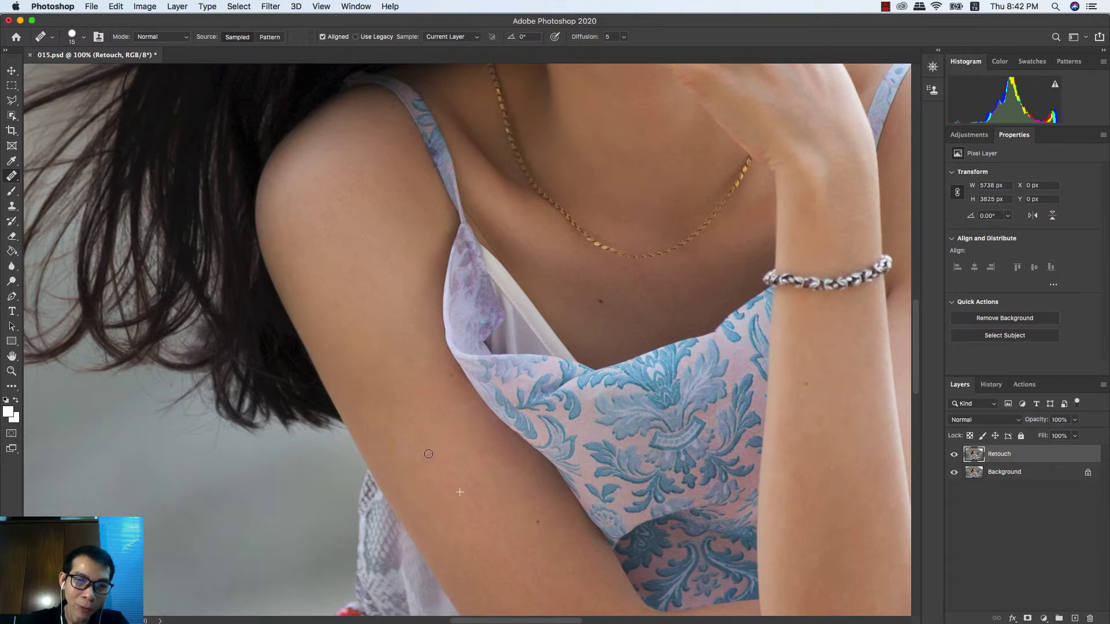
alt+click(384, 411)
click(391, 430)
alt+click(361, 396)
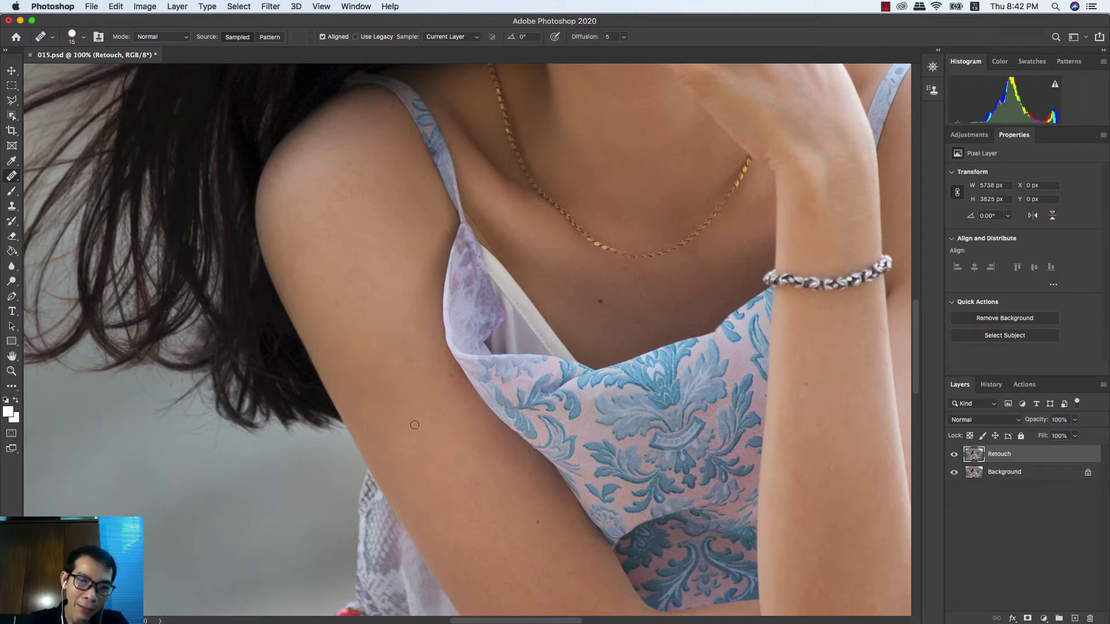
click(401, 425)
Heal a chest spot below the necklace, then zoom in on the nose and back to 100%
drag(636, 293, 567, 396)
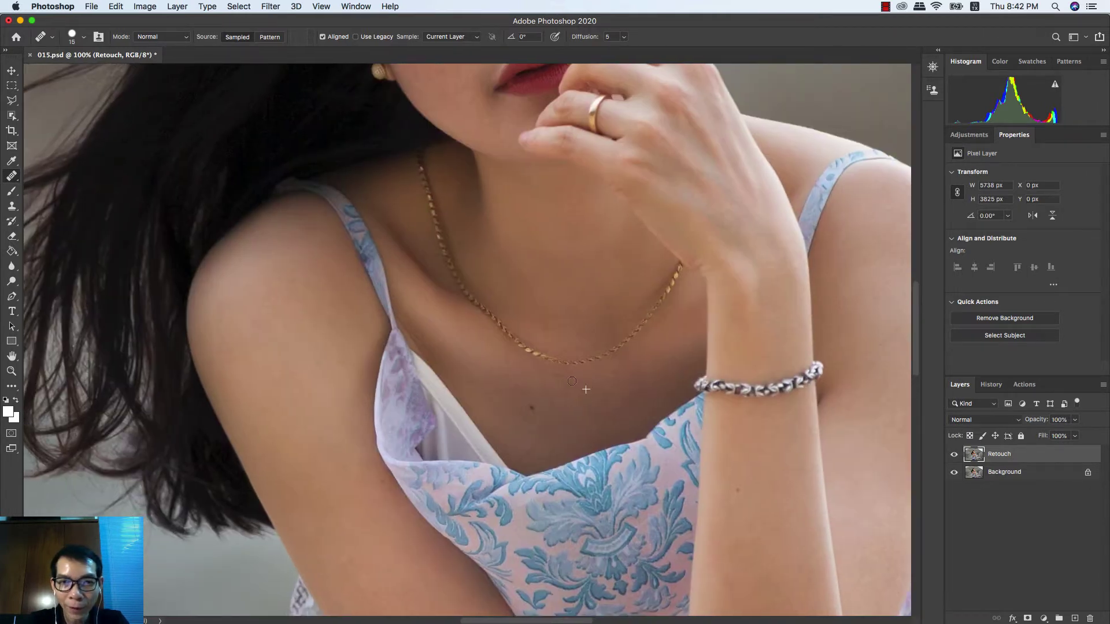
drag(572, 387, 578, 377)
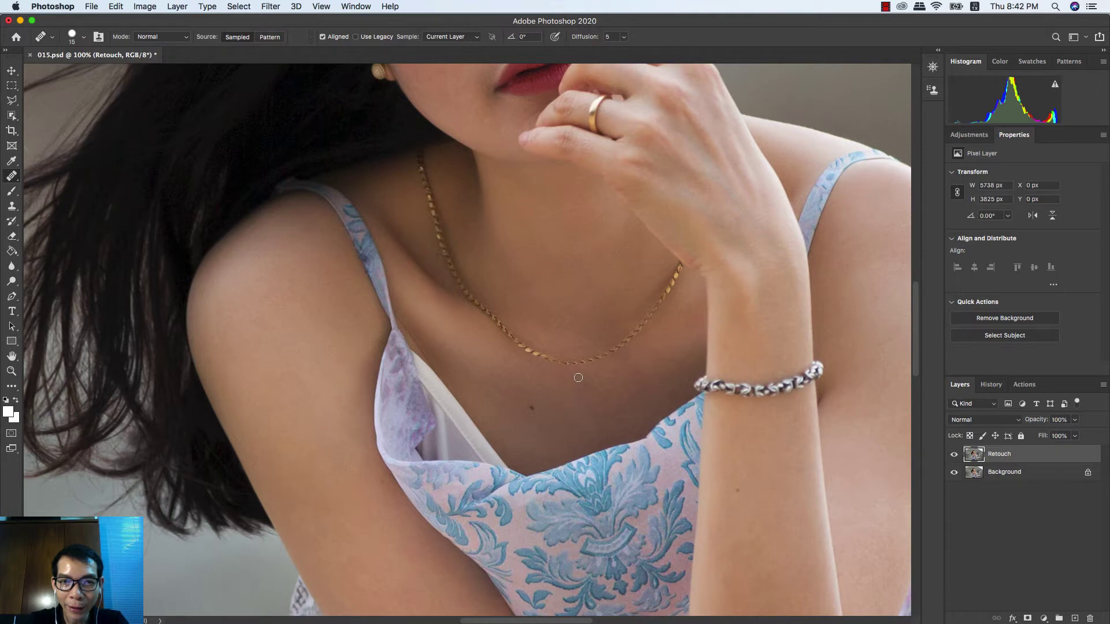
scroll(573, 431, up, 10)
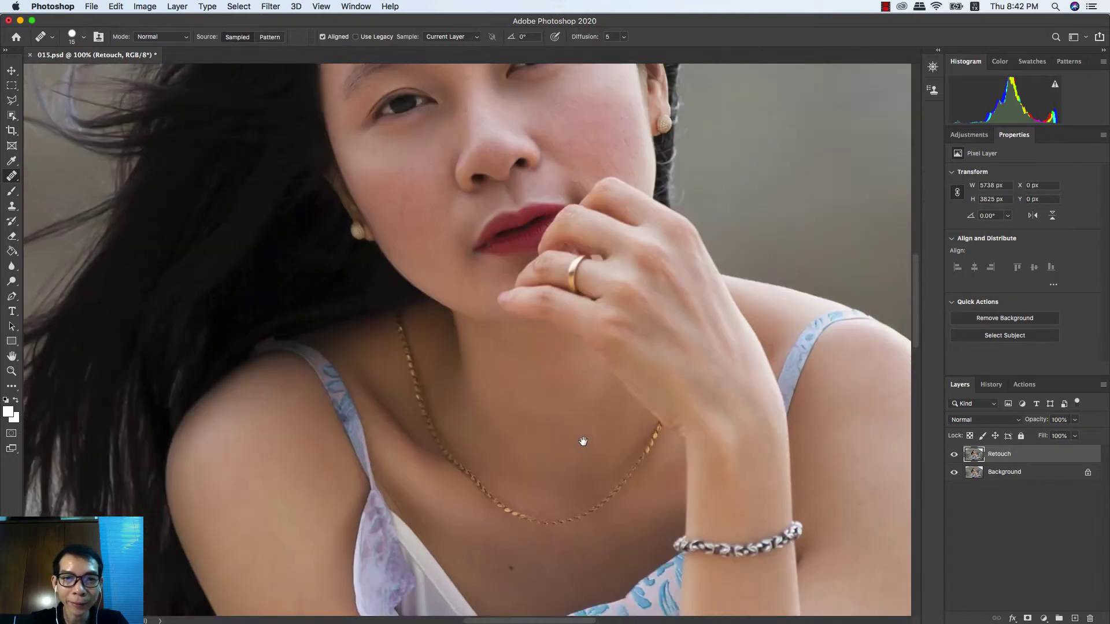
key(super+plus)
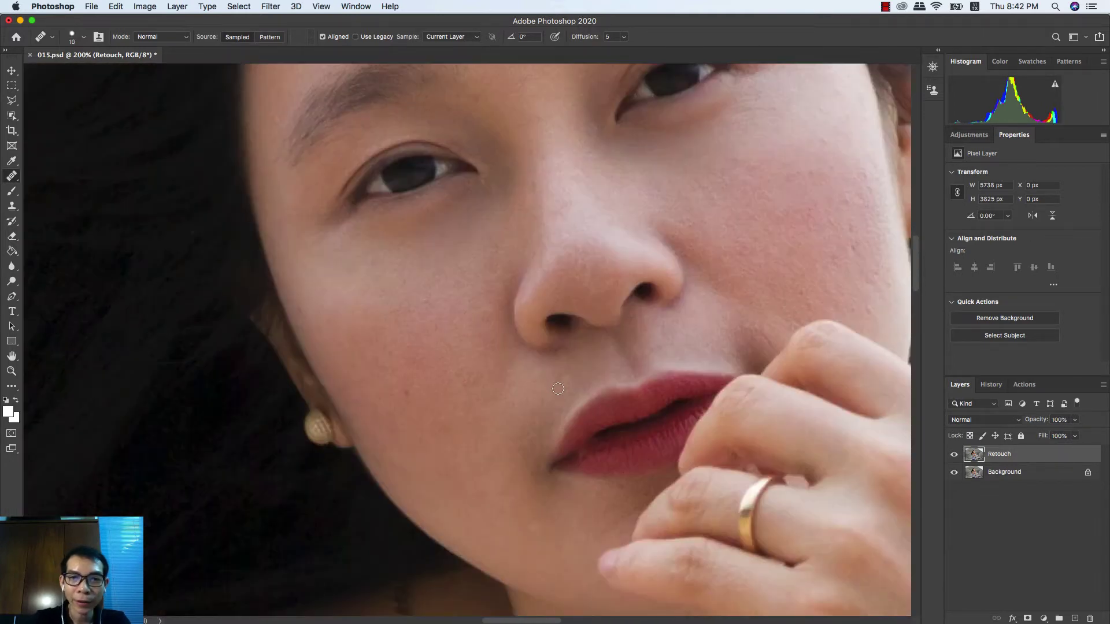
drag(549, 315, 545, 328)
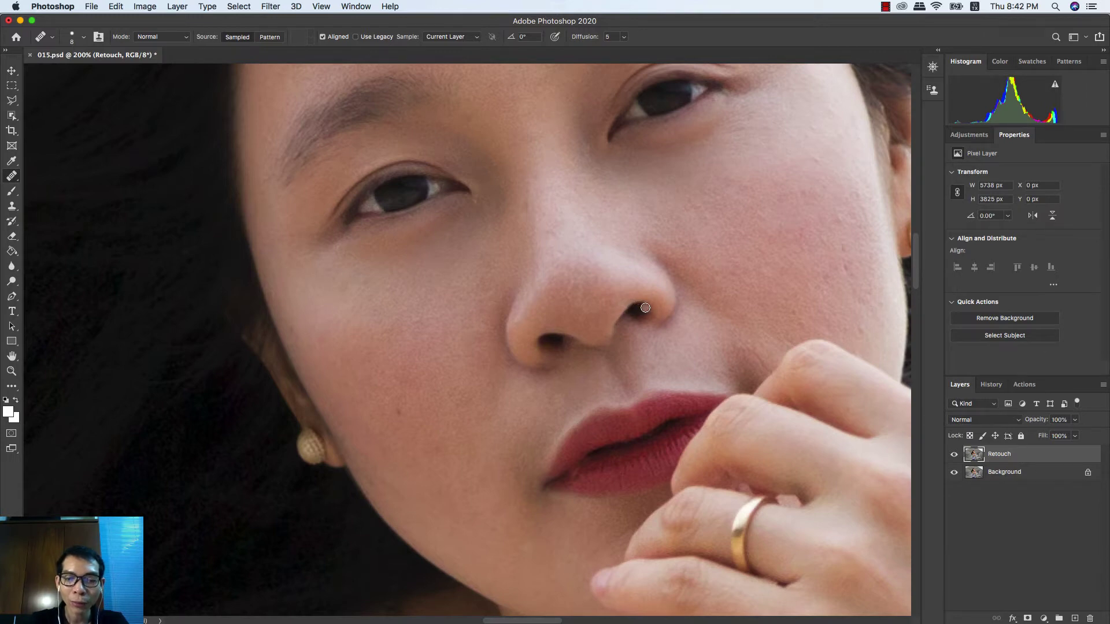
key(super+plus)
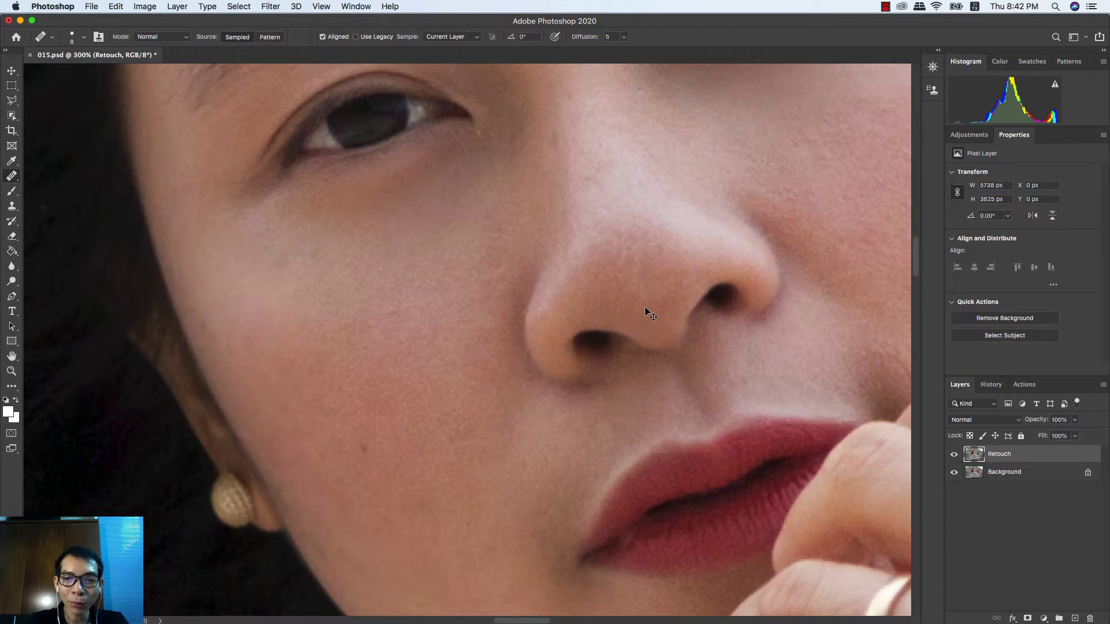
key(super+minus)
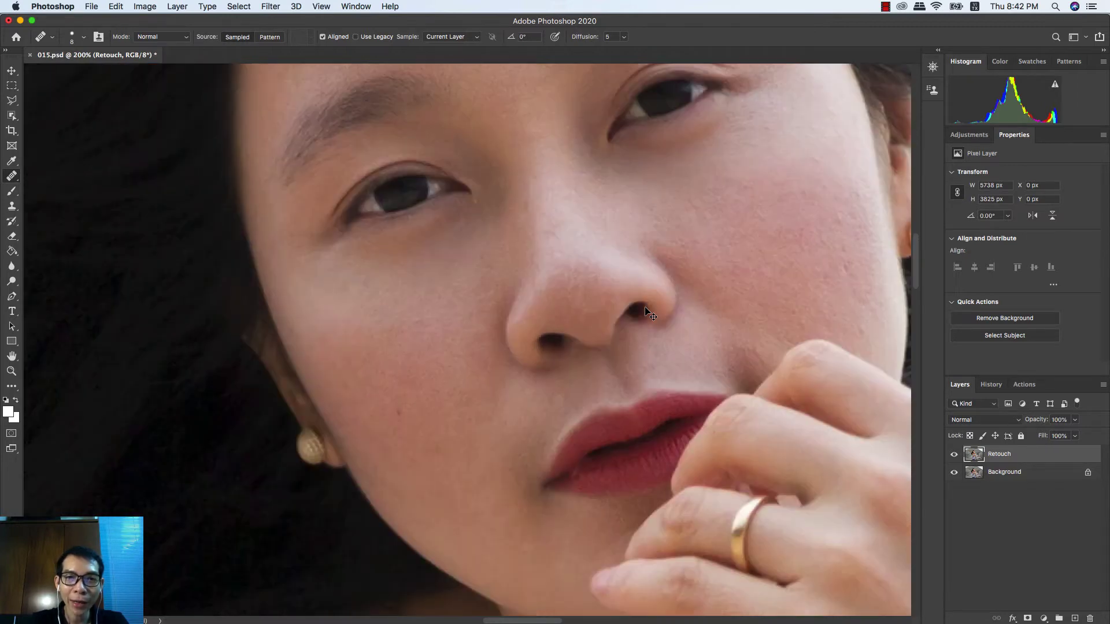
key(super+minus)
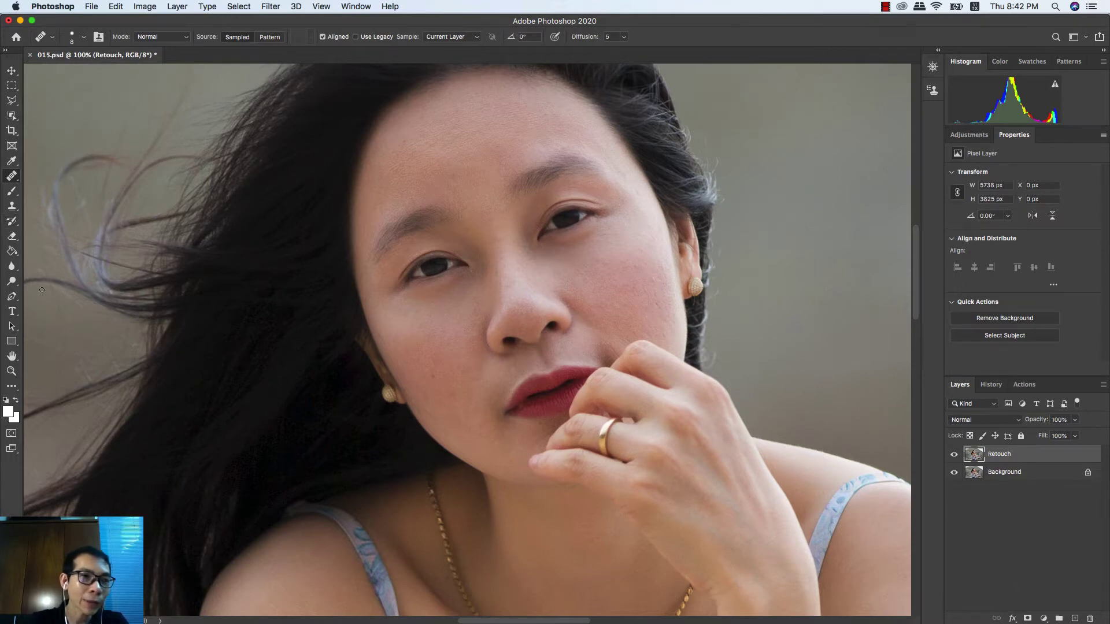
Add a text layer above her eyes reading "Control +: phóng to ảnh"
key(t)
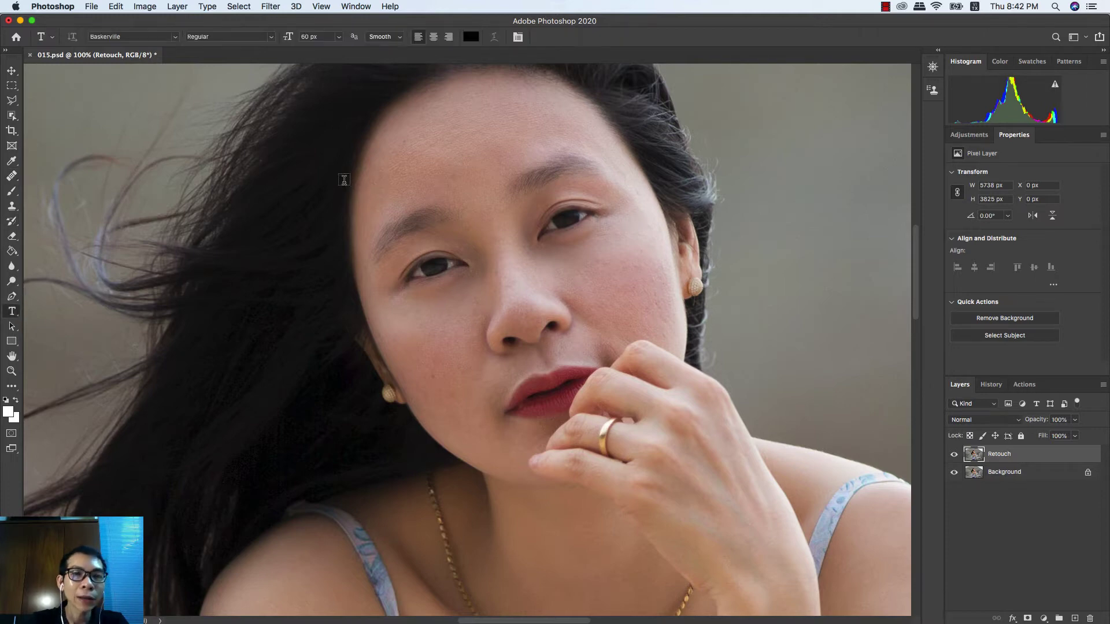
click(389, 177)
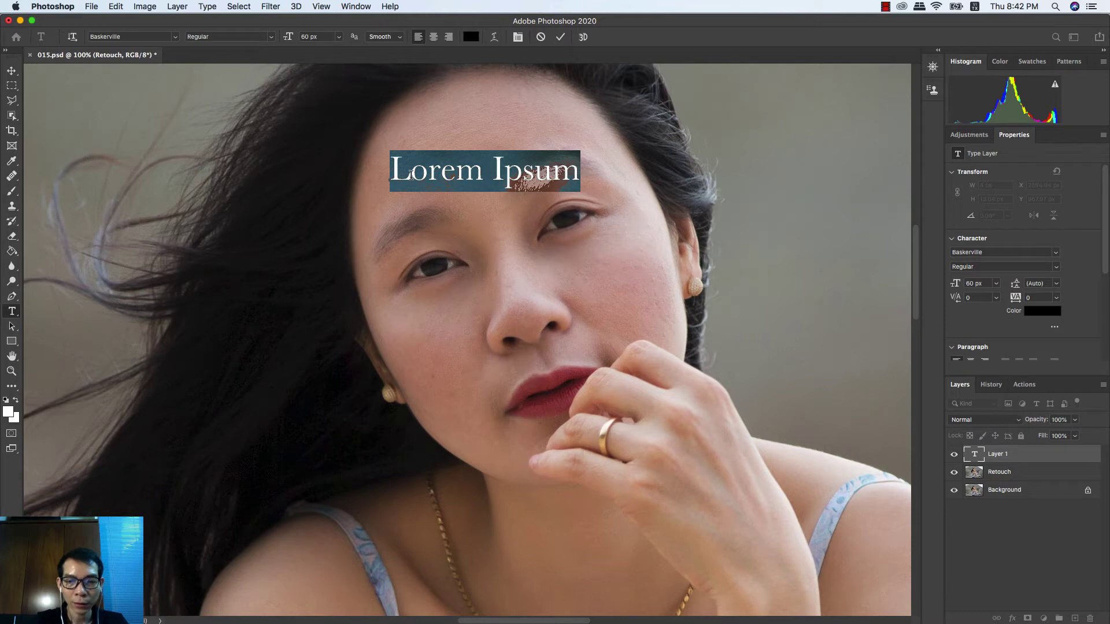
text(Co)
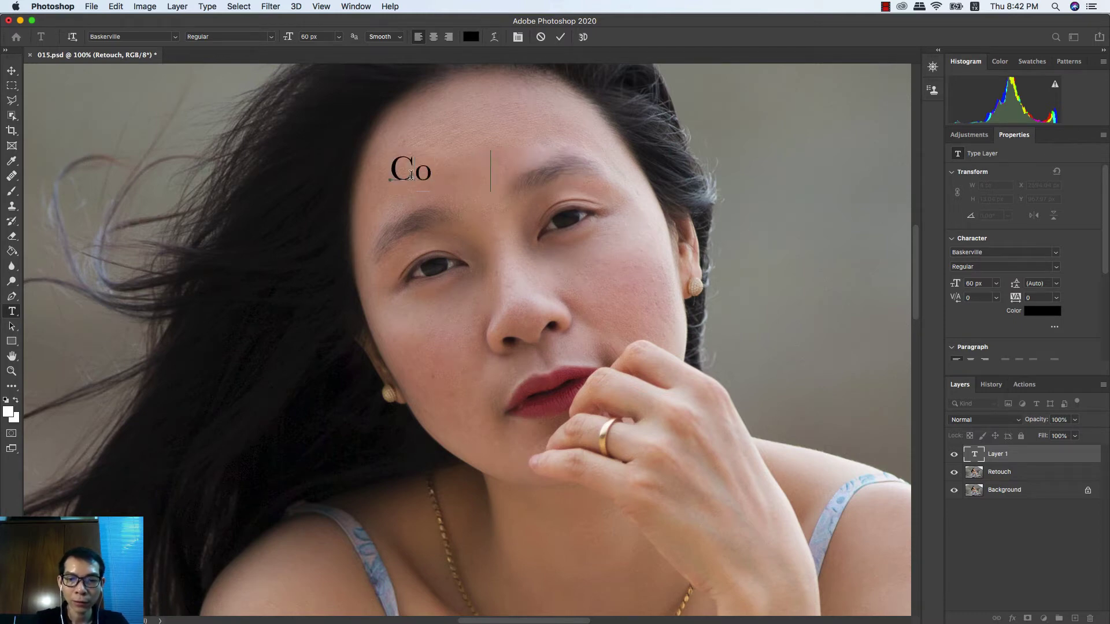
text(ntrol)
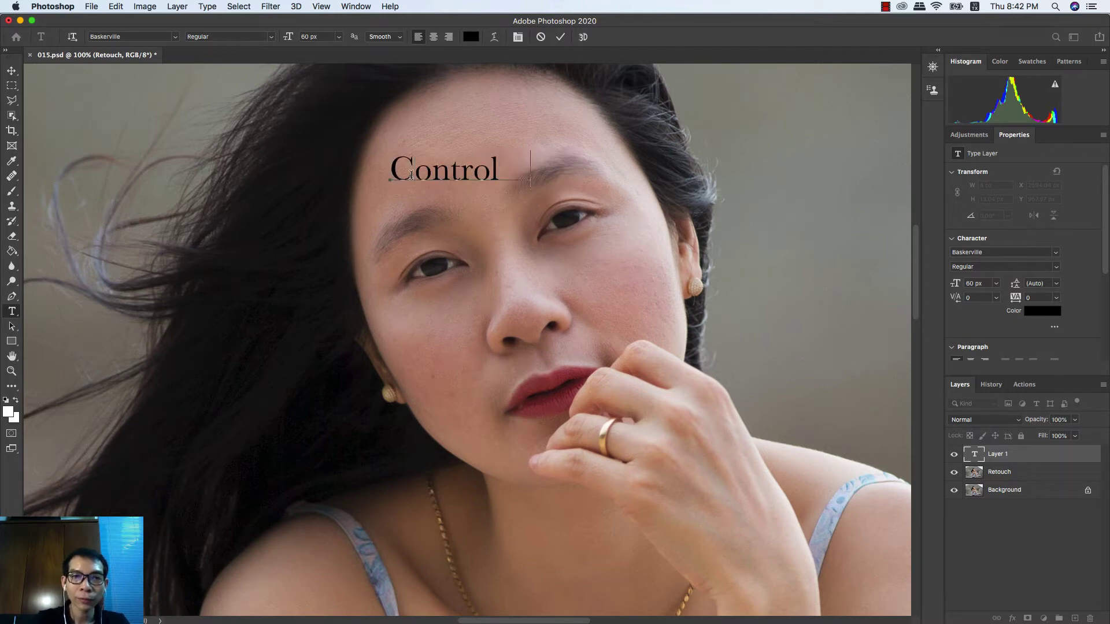
text( +)
key(BackSpace)
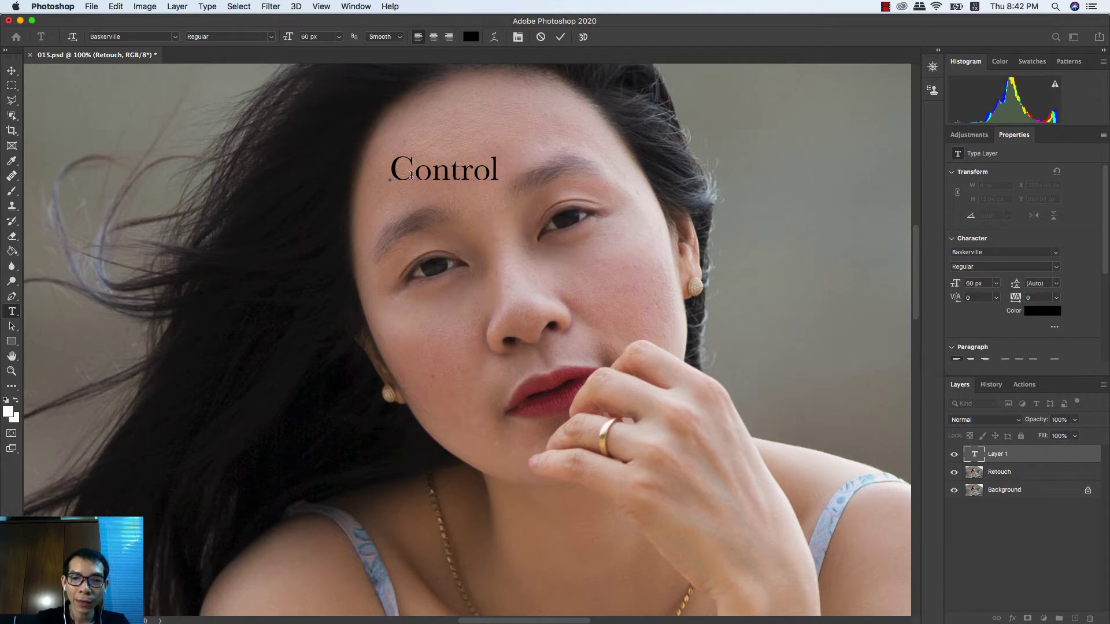
text(+)
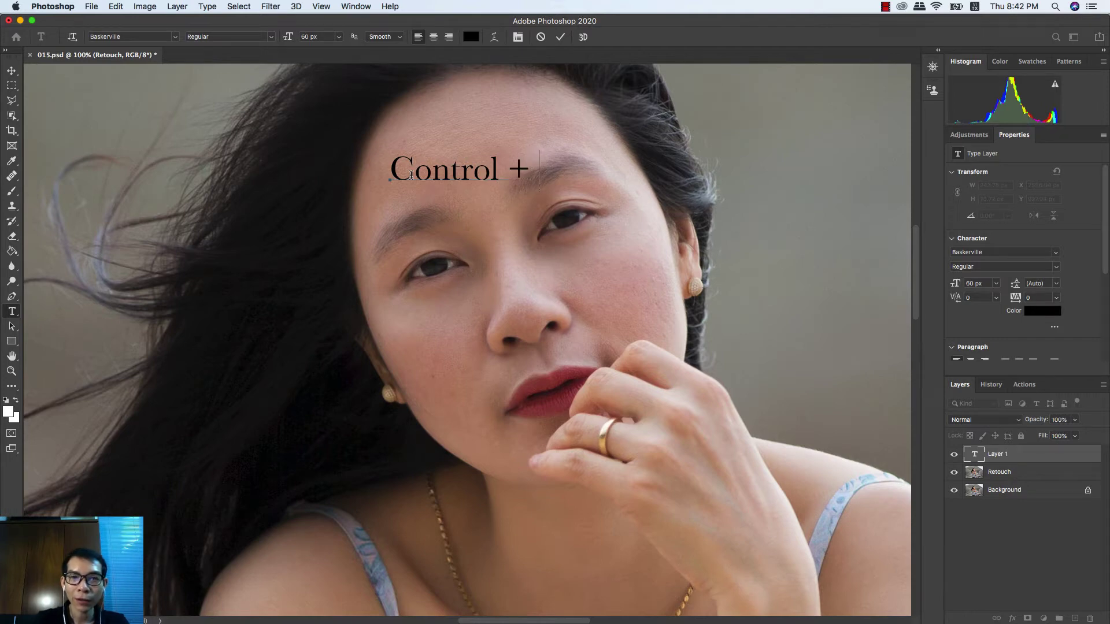
text(: ph)
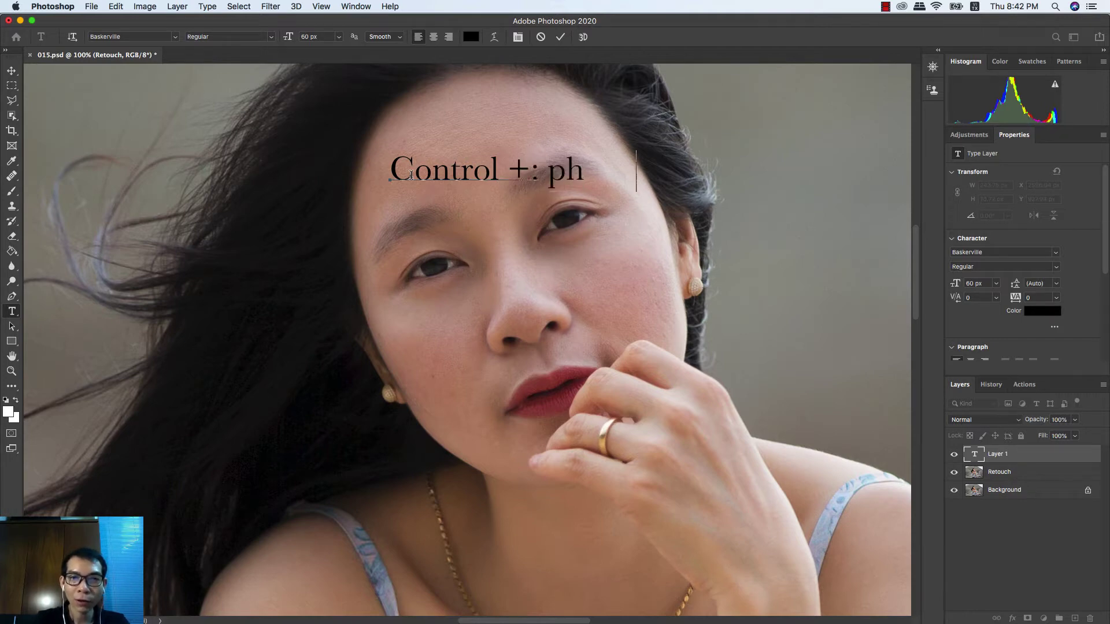
text(óng t)
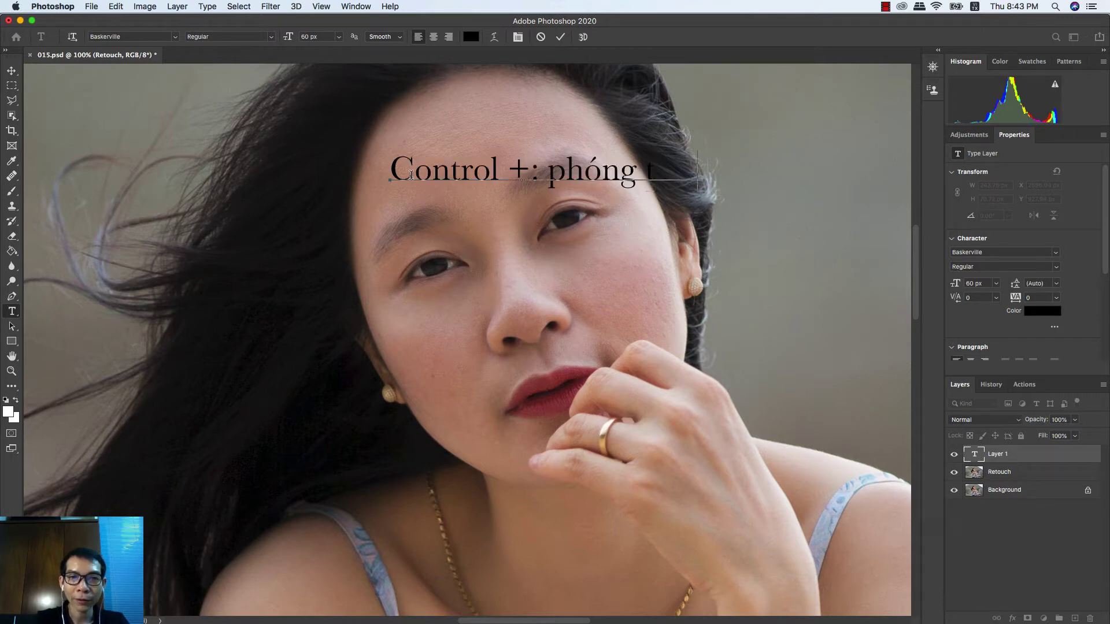
text(o ảnh)
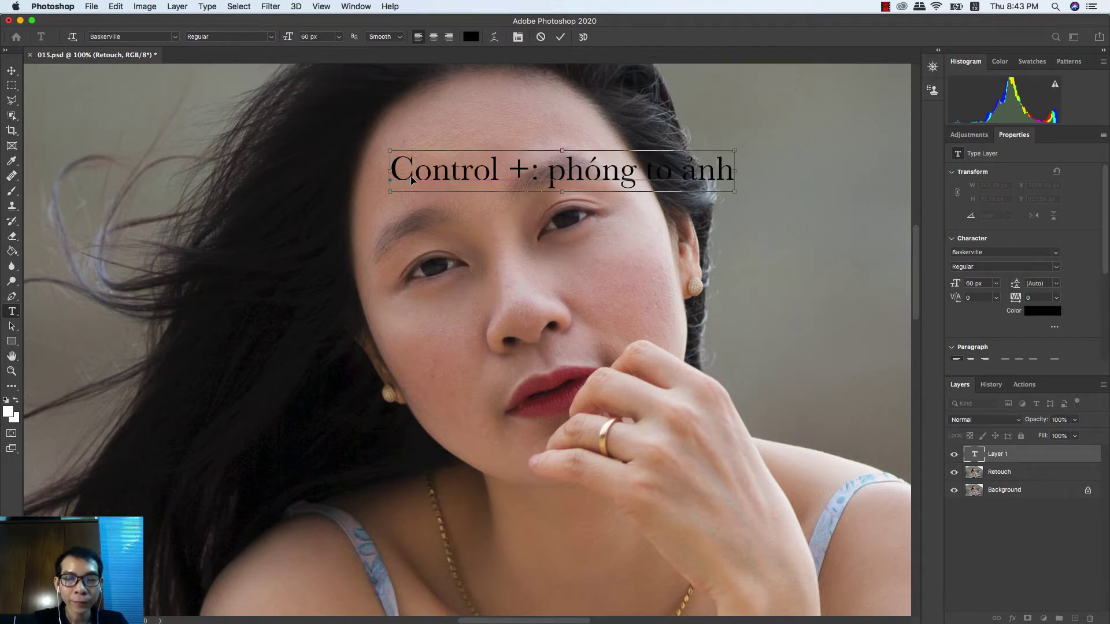
Change the note's text colour to white
key(super+a)
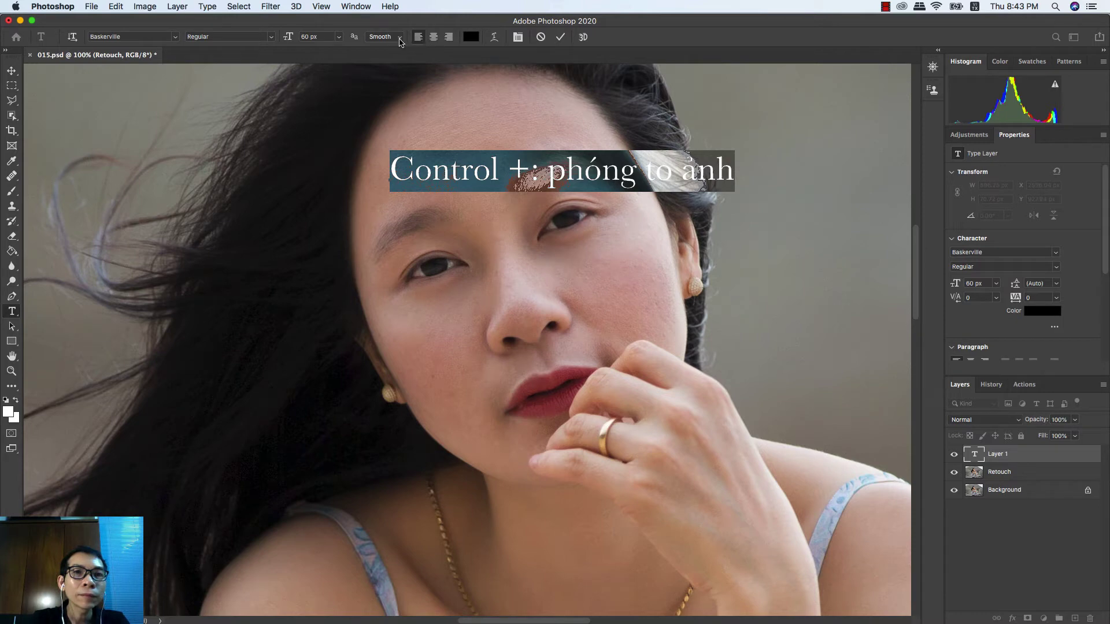
click(469, 39)
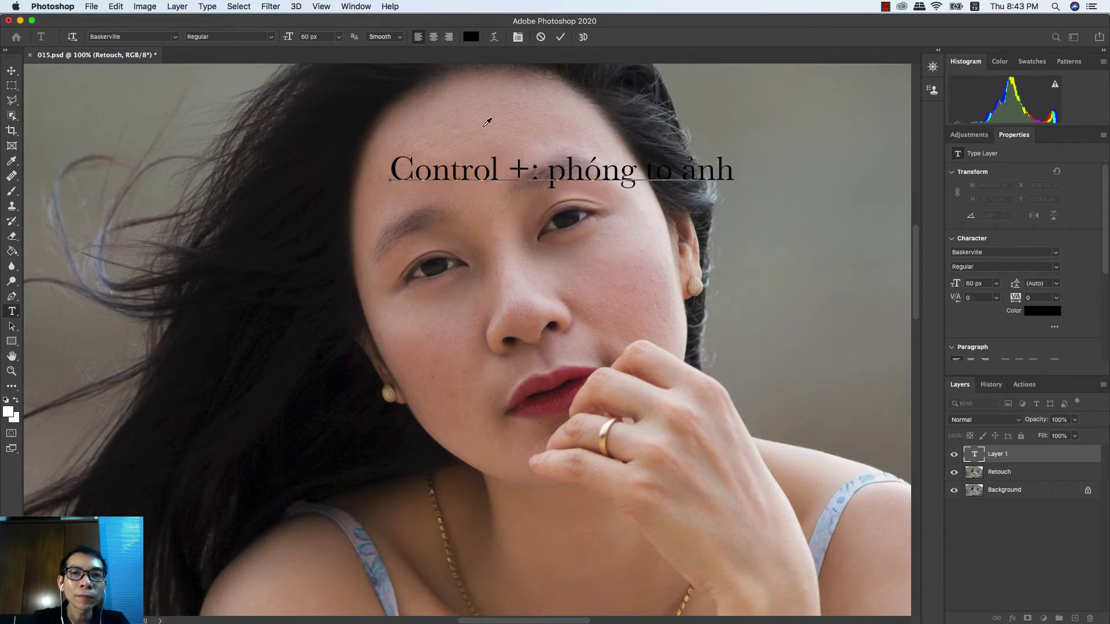
click(590, 332)
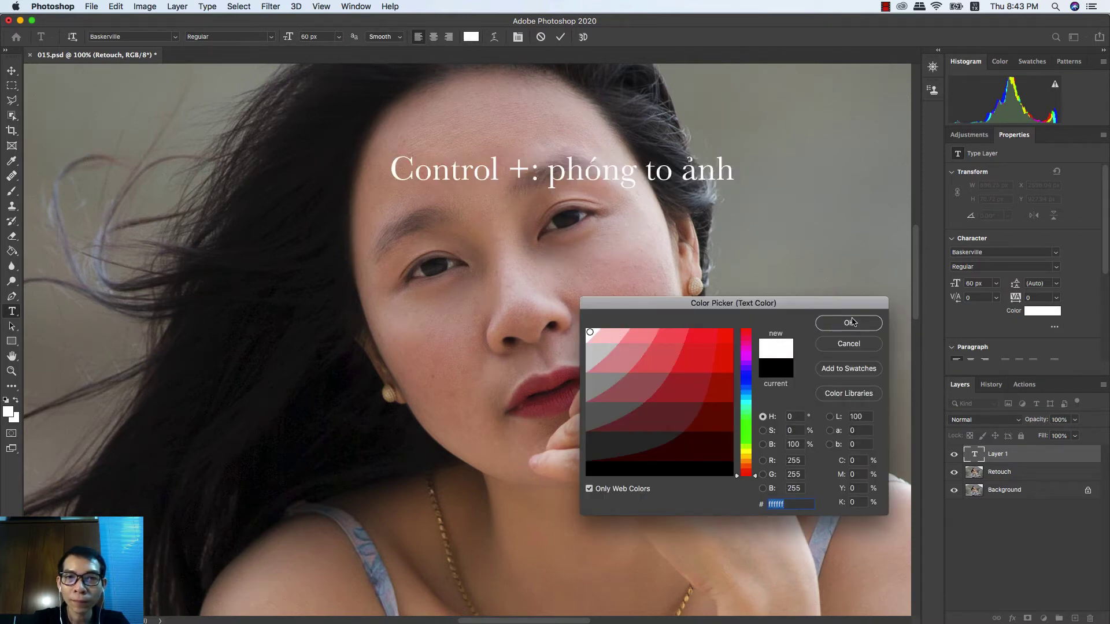
click(849, 323)
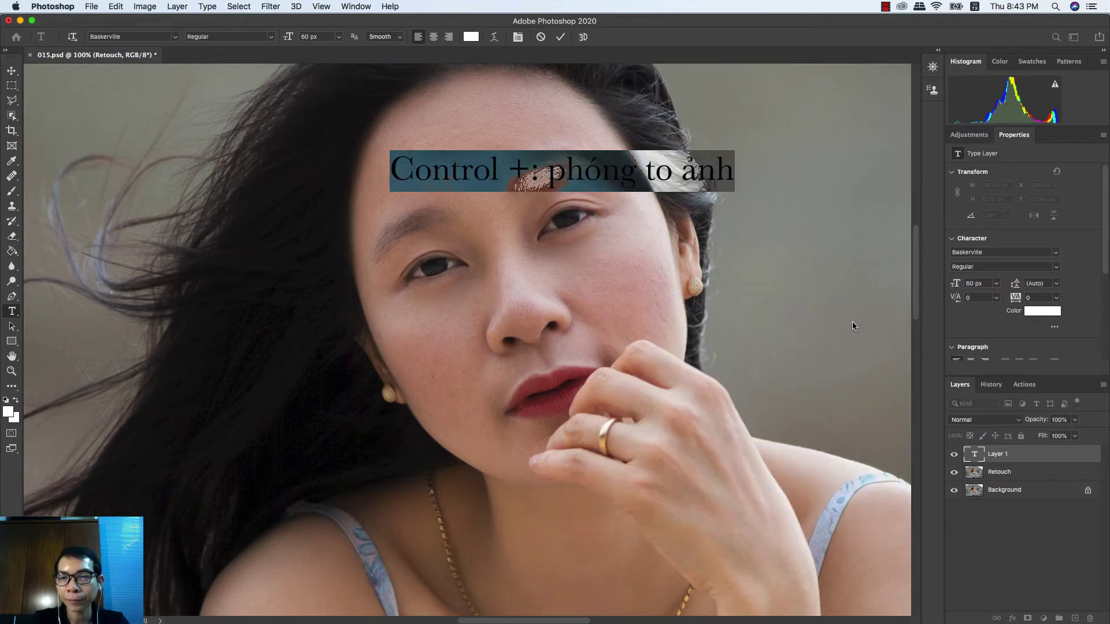
click(671, 176)
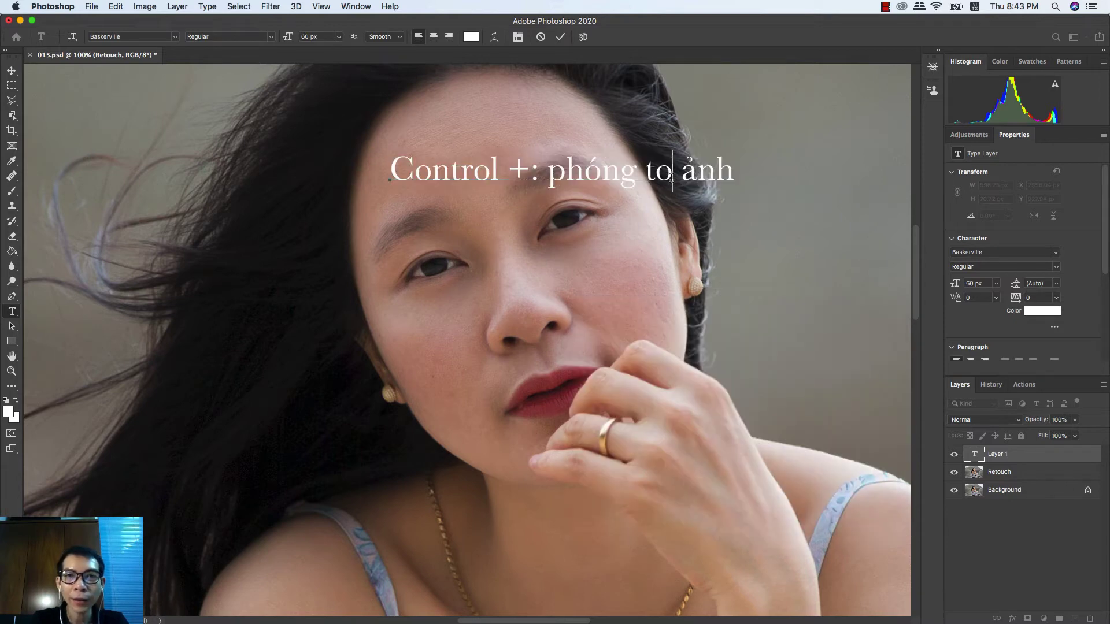
Add the second line "Control - : thu nhỏ ảnh" and commit the text
click(732, 174)
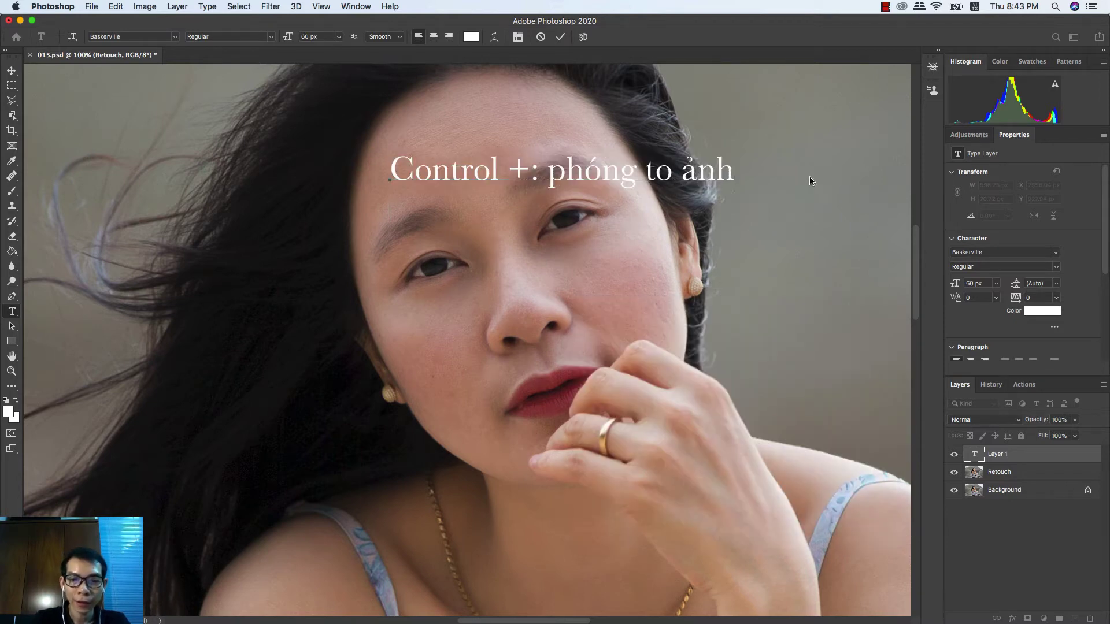
key(Return)
text(Control)
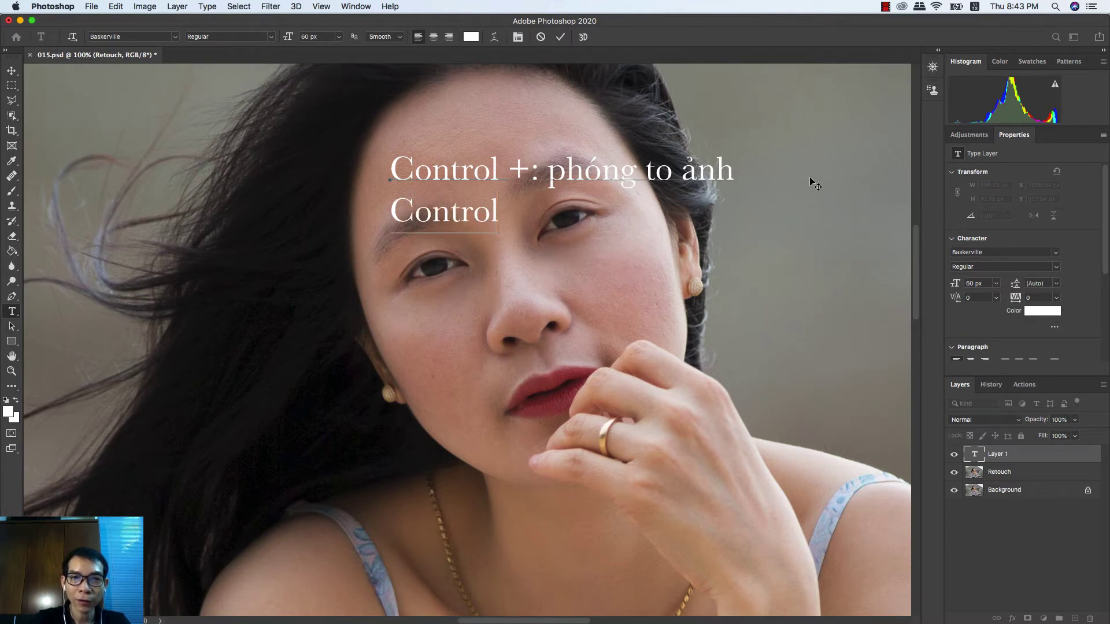
text( -)
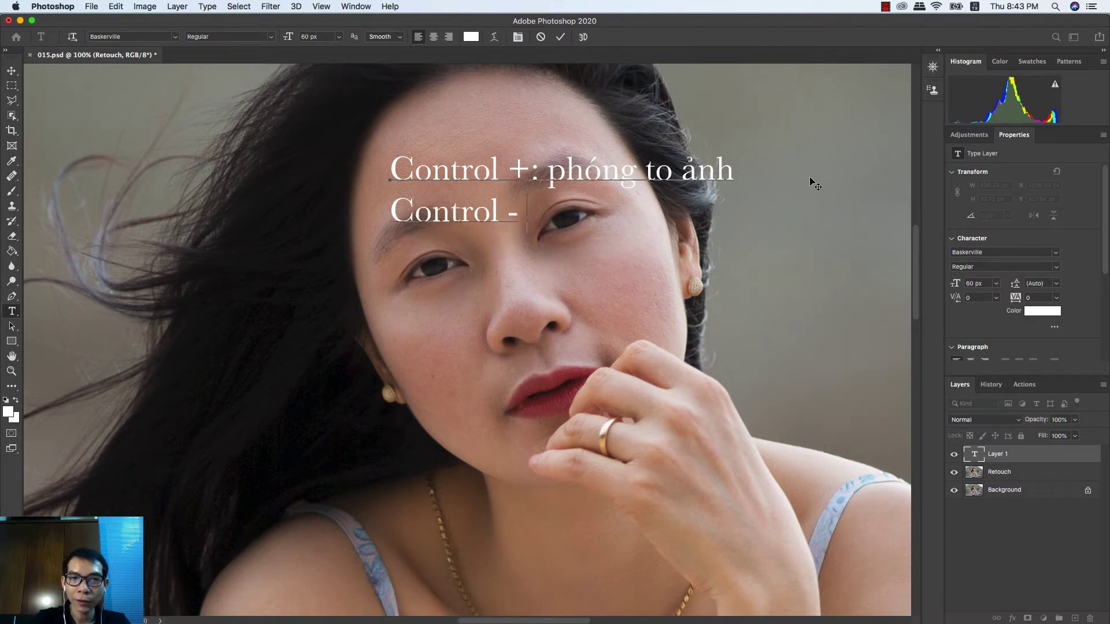
text( : t)
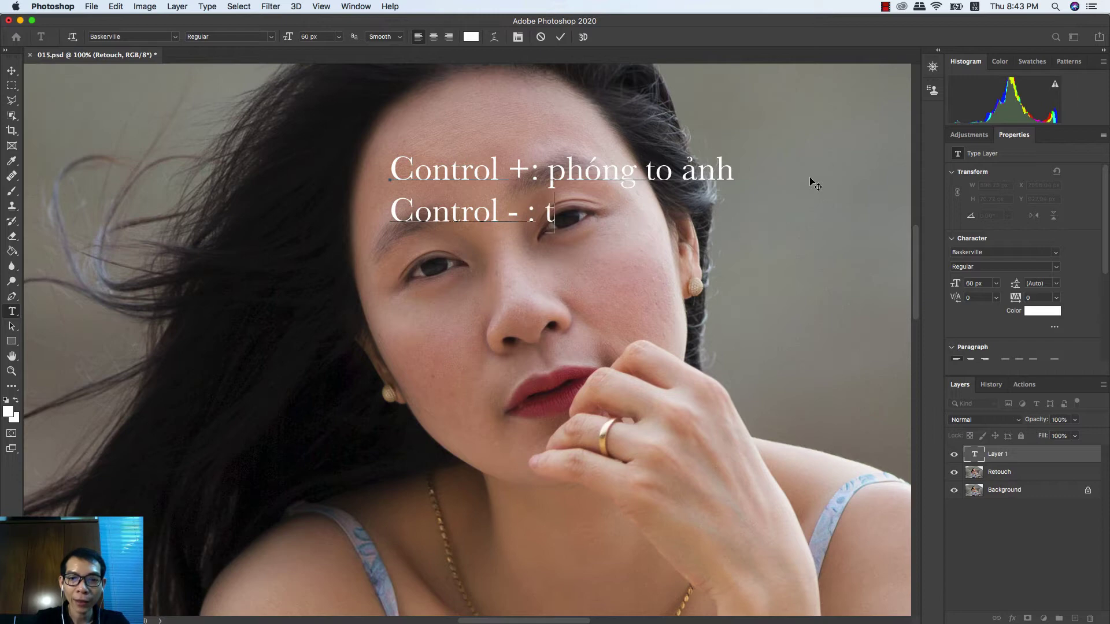
text(hu nh)
text(r)
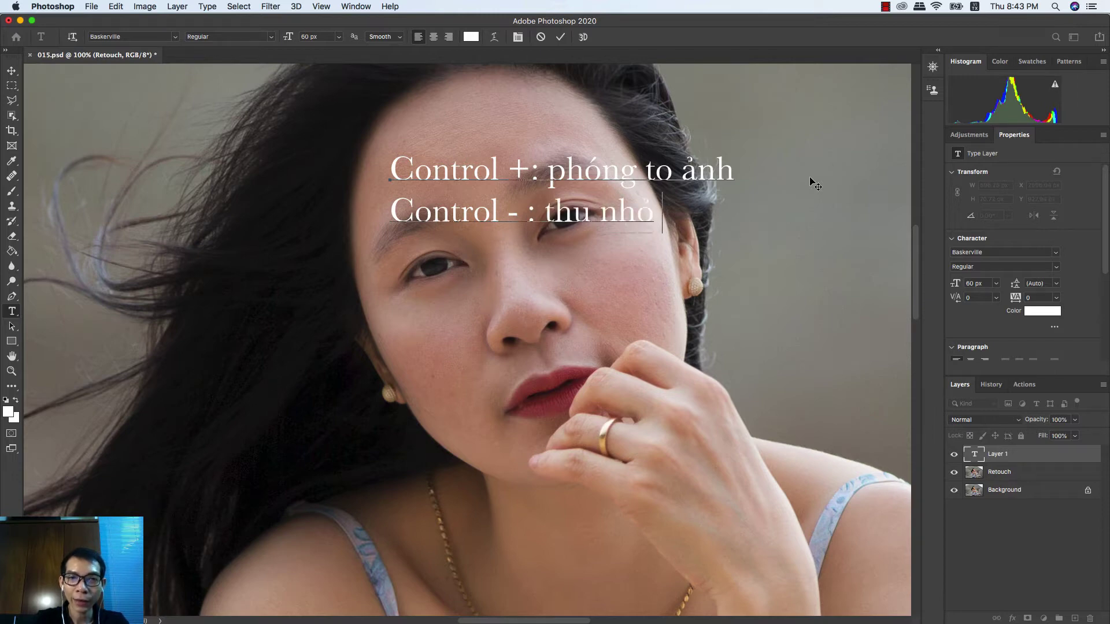
text( ảnh)
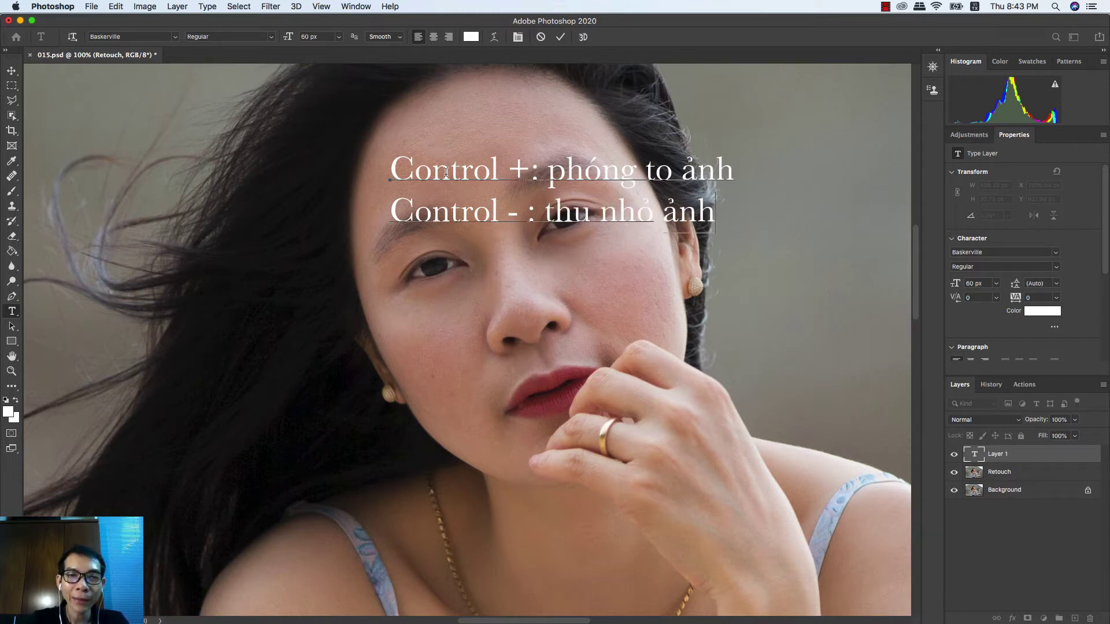
click(11, 70)
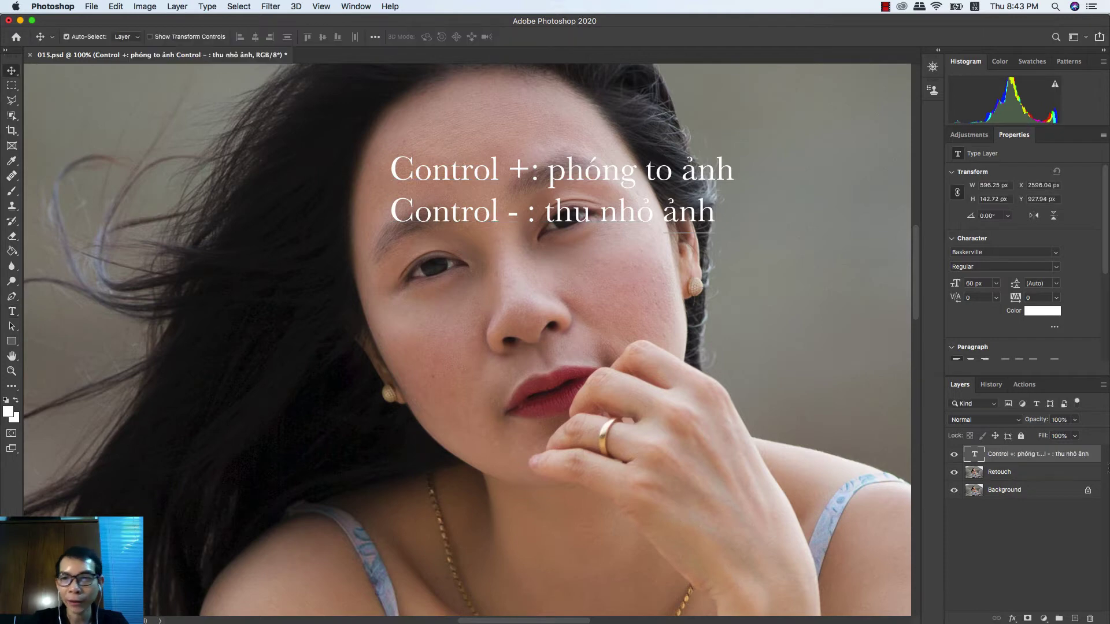
Delete the text layer, zoom to 200% with a smaller healing brush, and sample cheek skin
drag(1052, 455, 1090, 617)
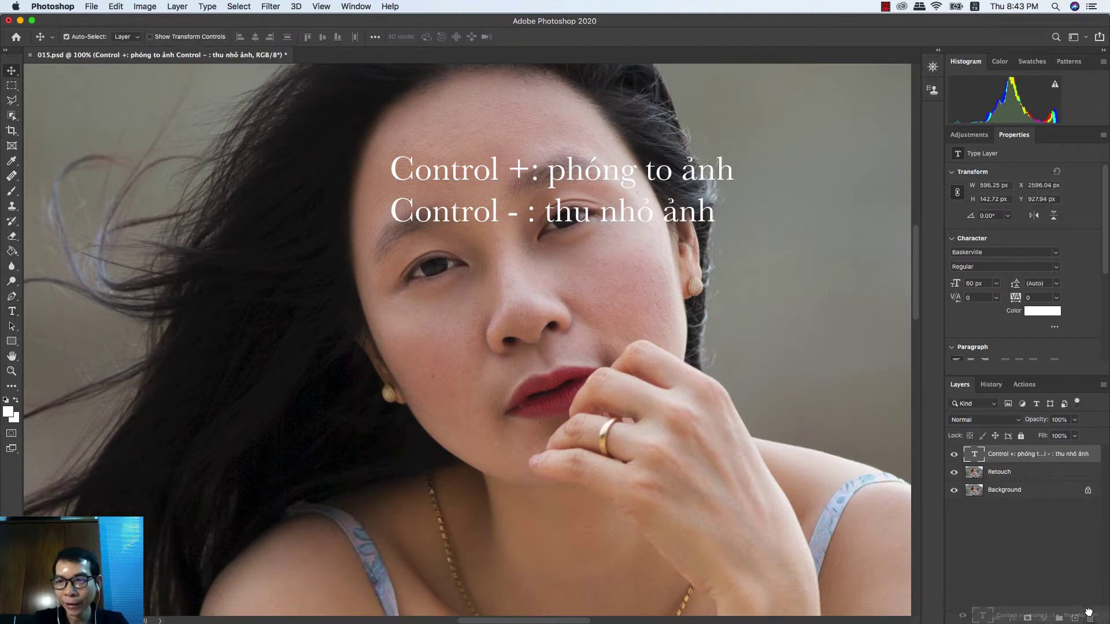
click(12, 177)
key(ctrl+plus)
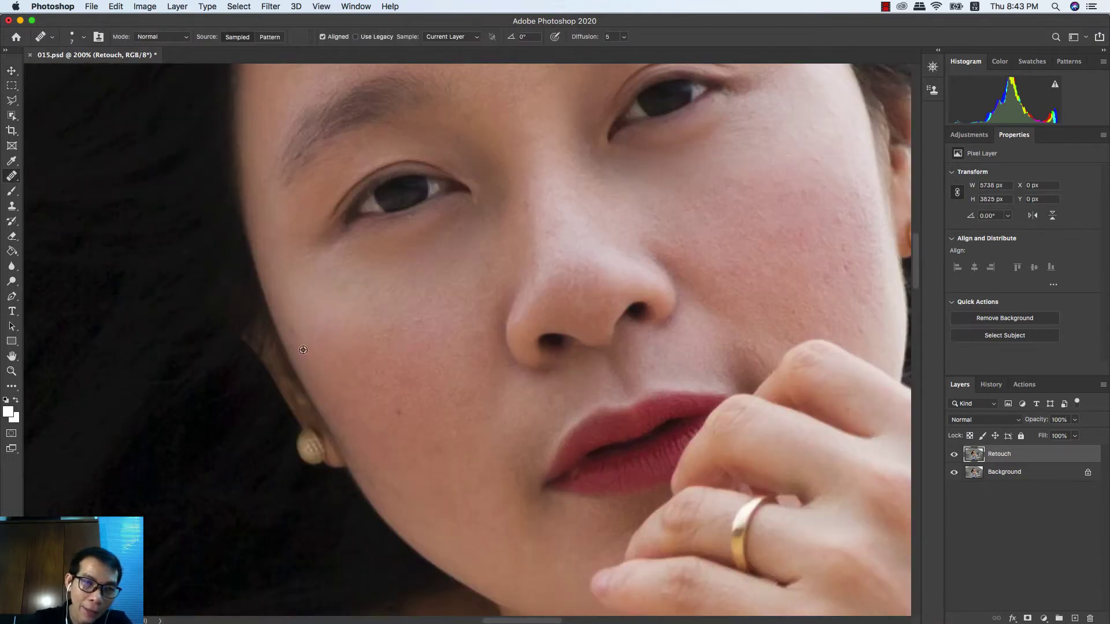
key(bracketleft)
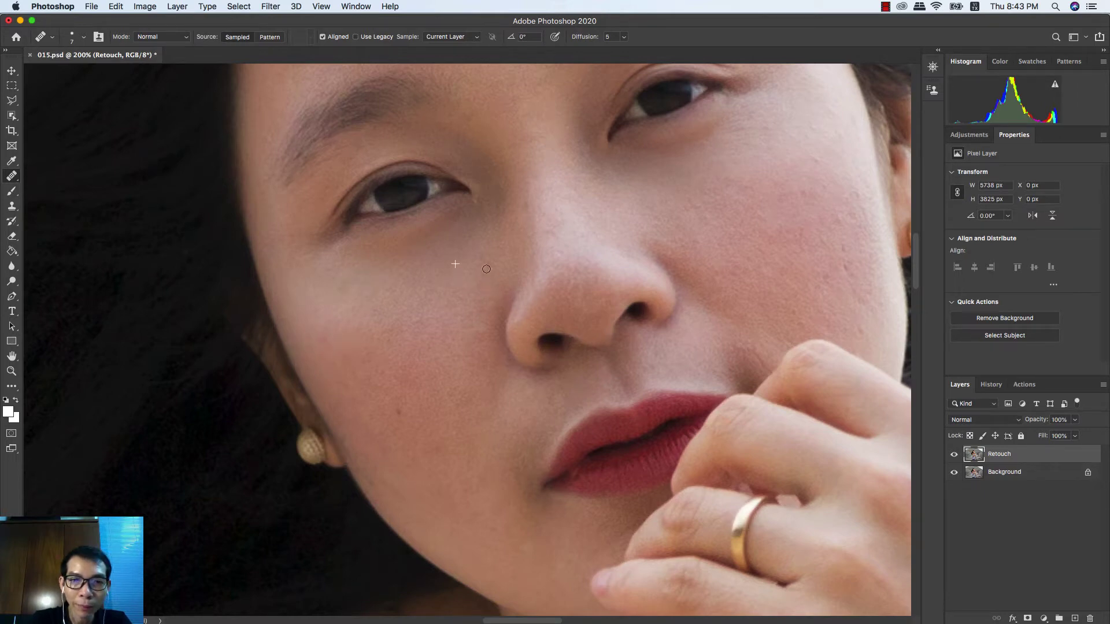
alt+click(475, 360)
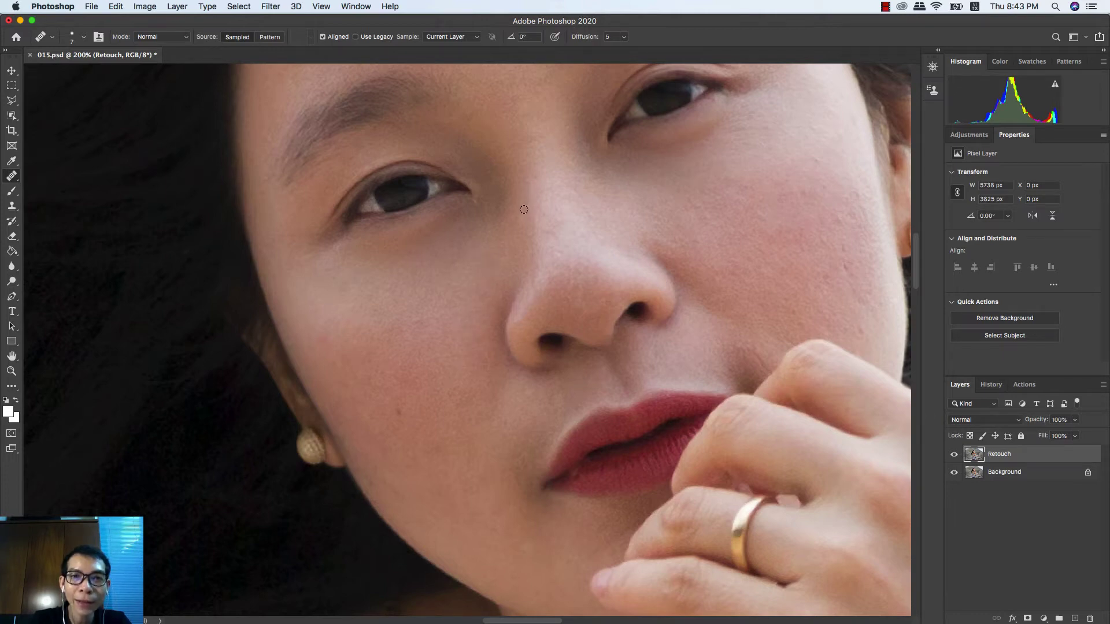
Bring the nose and eyes back into view and sample clean skin near the jawline
scroll(555, 434, down, 3)
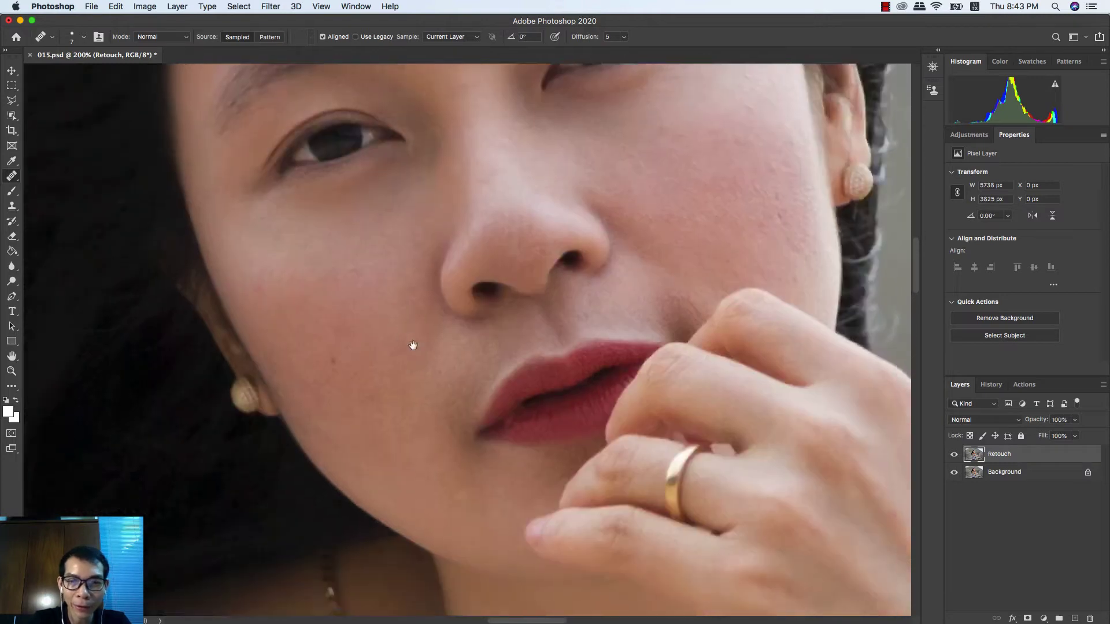
scroll(411, 345, right, 4)
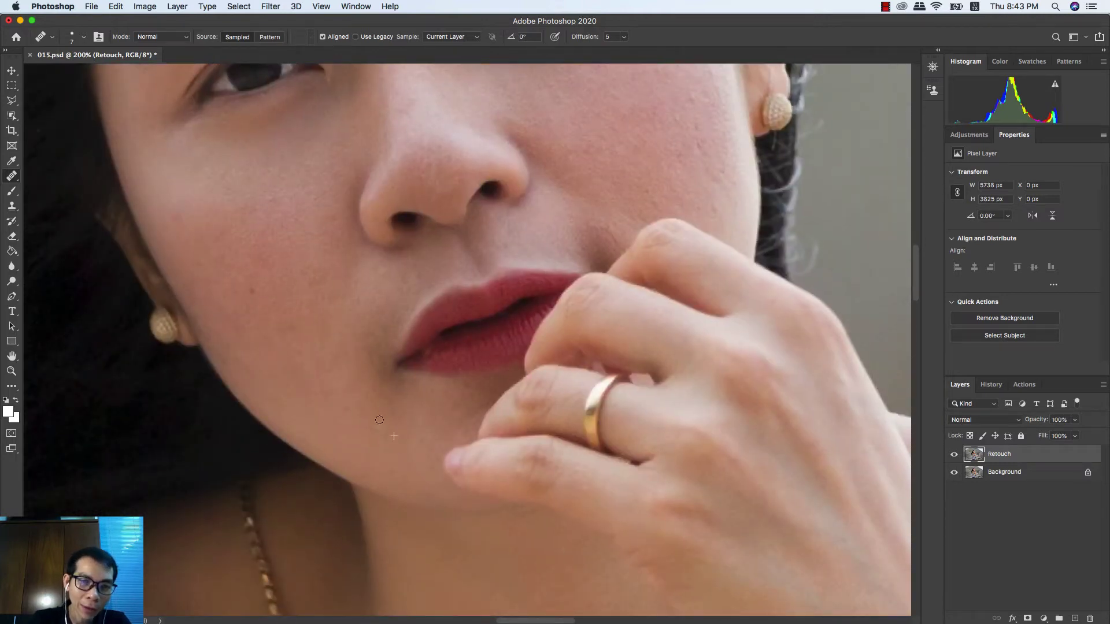
drag(565, 378, 547, 503)
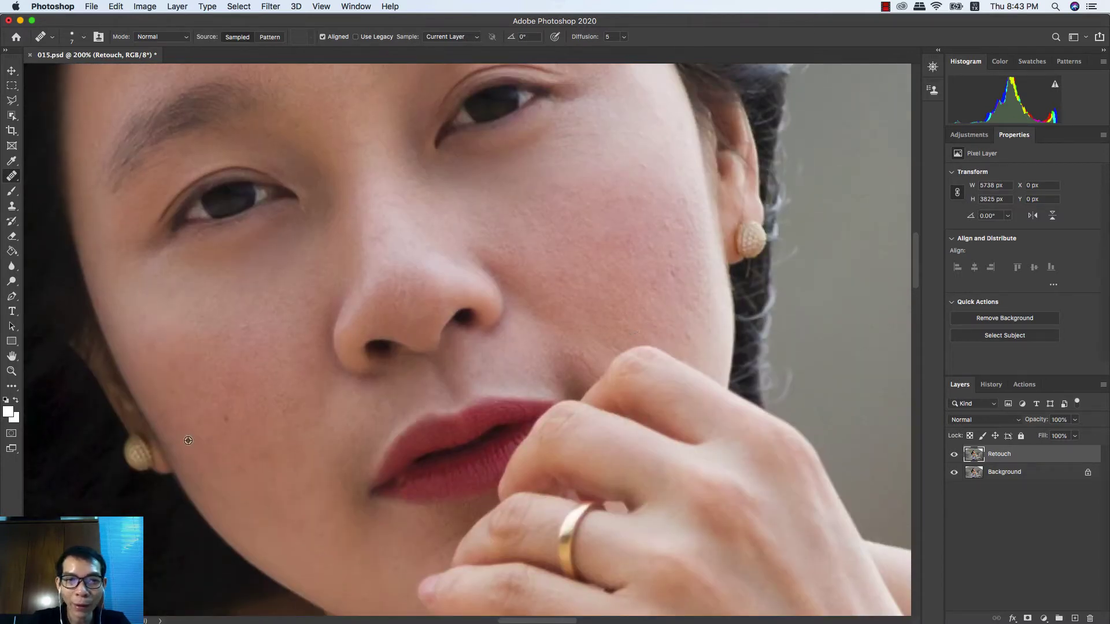
alt+click(230, 520)
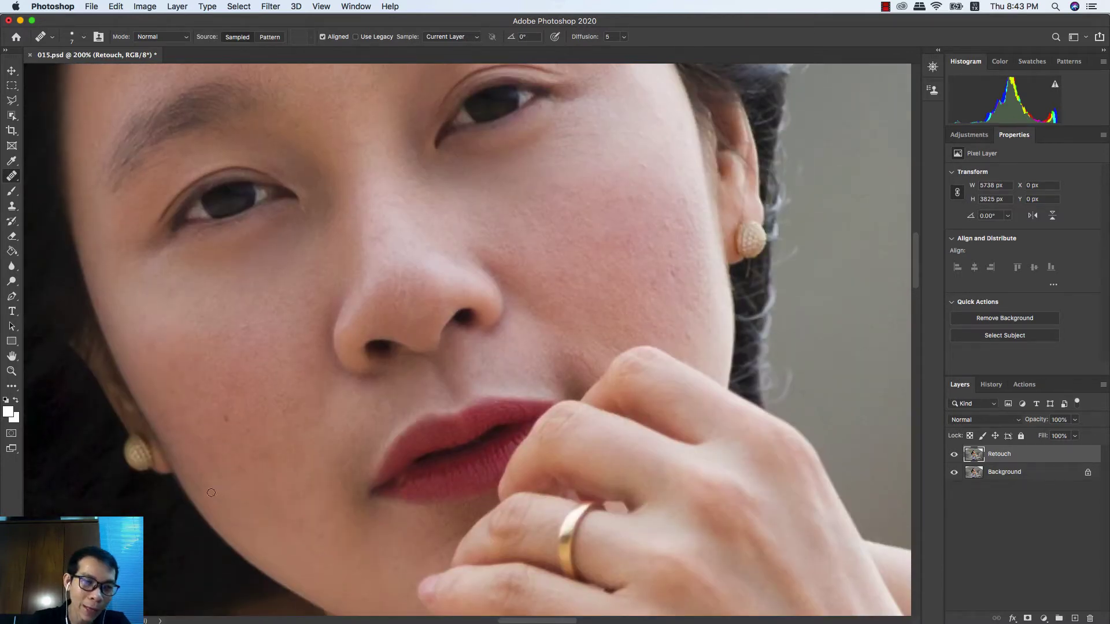
click(211, 500)
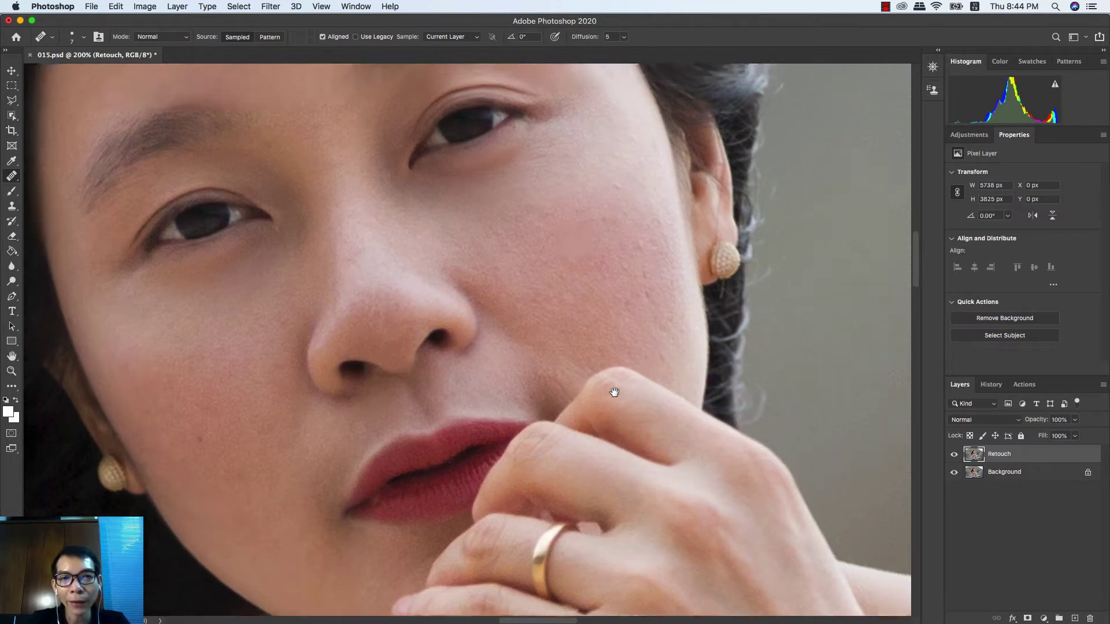
Heal blemishes on the nose with upward strokes, then shrink the brush slightly
drag(718, 329, 611, 389)
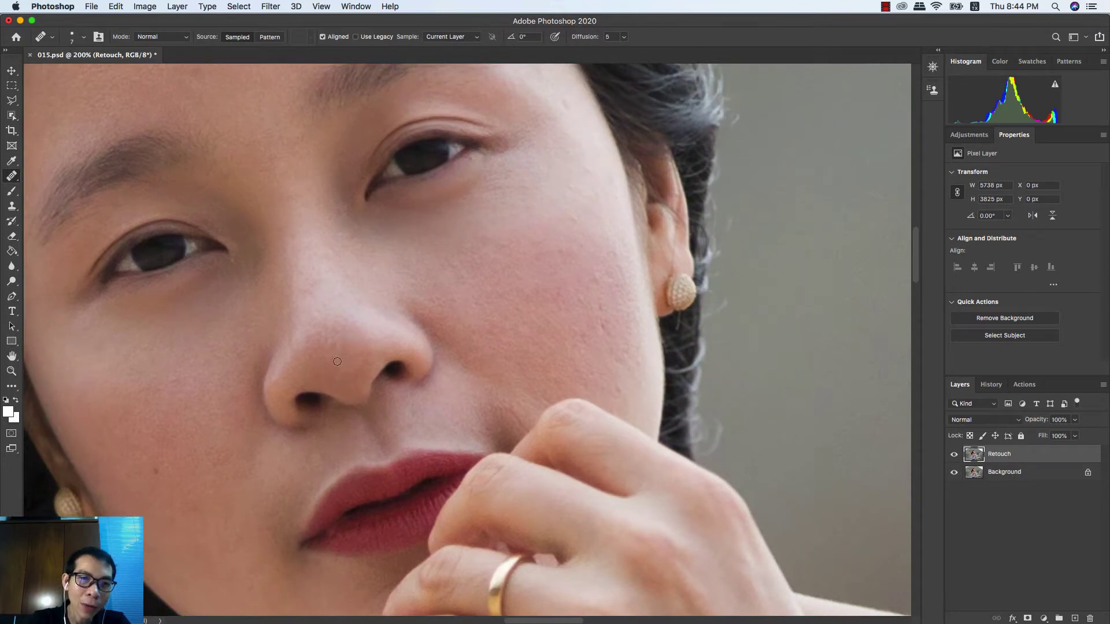
drag(350, 366, 335, 354)
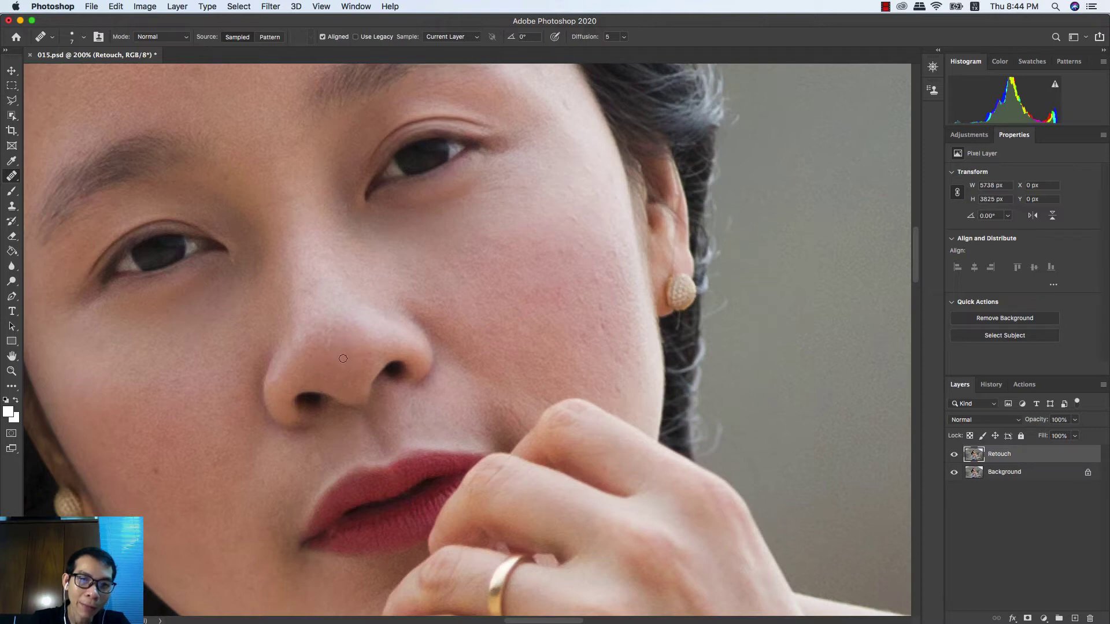
mouse_move(315, 306)
mouse_down()
mouse_move(324, 328)
mouse_move(307, 292)
mouse_up()
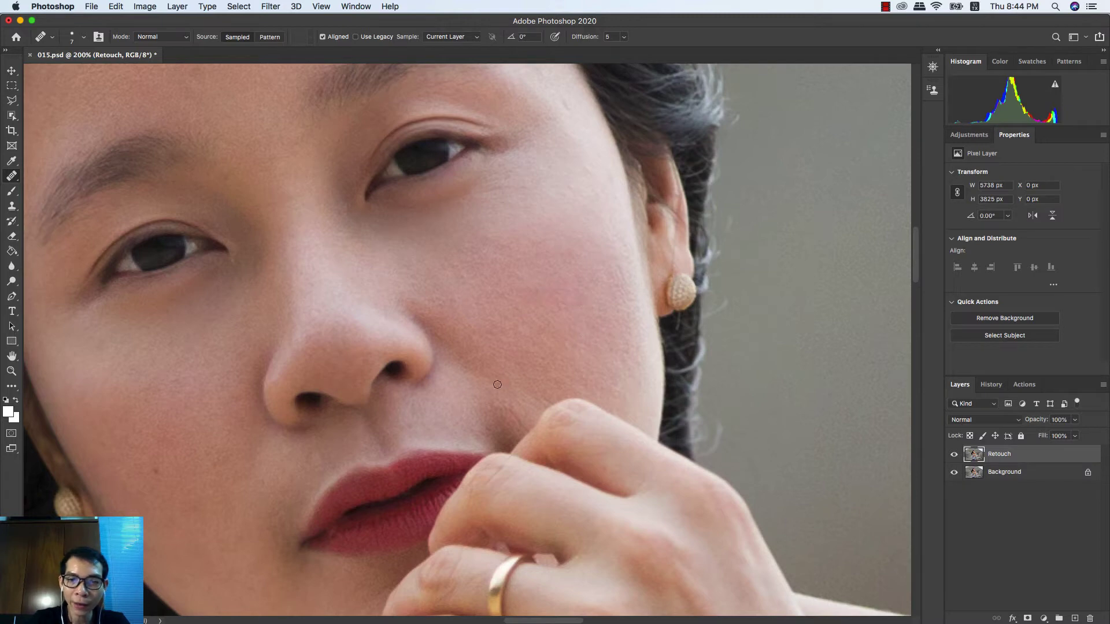
key(bracketleft)
key(bracketleft)
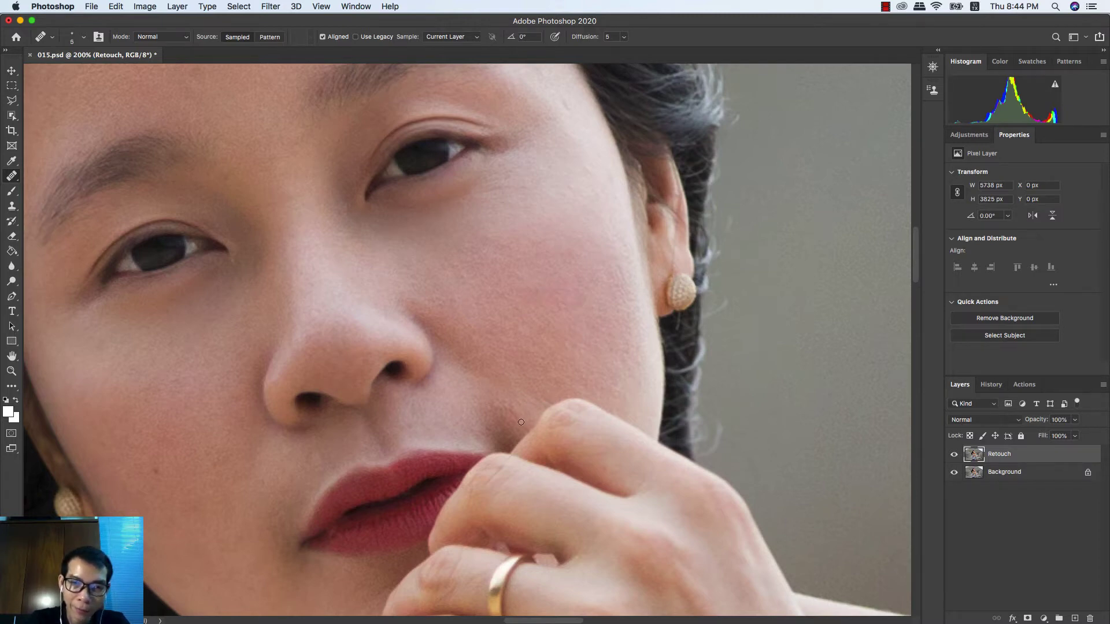
scroll(489, 302, up, 5)
scroll(488, 302, left, 2)
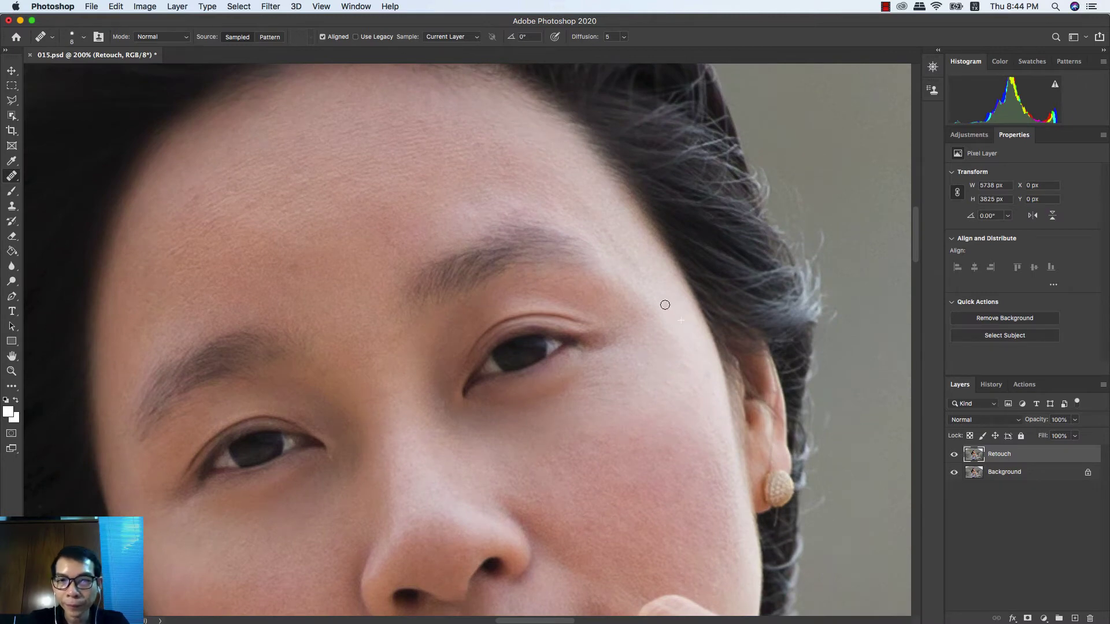
Heal blemishes and uneven texture across the centre of the forehead
drag(511, 277, 649, 371)
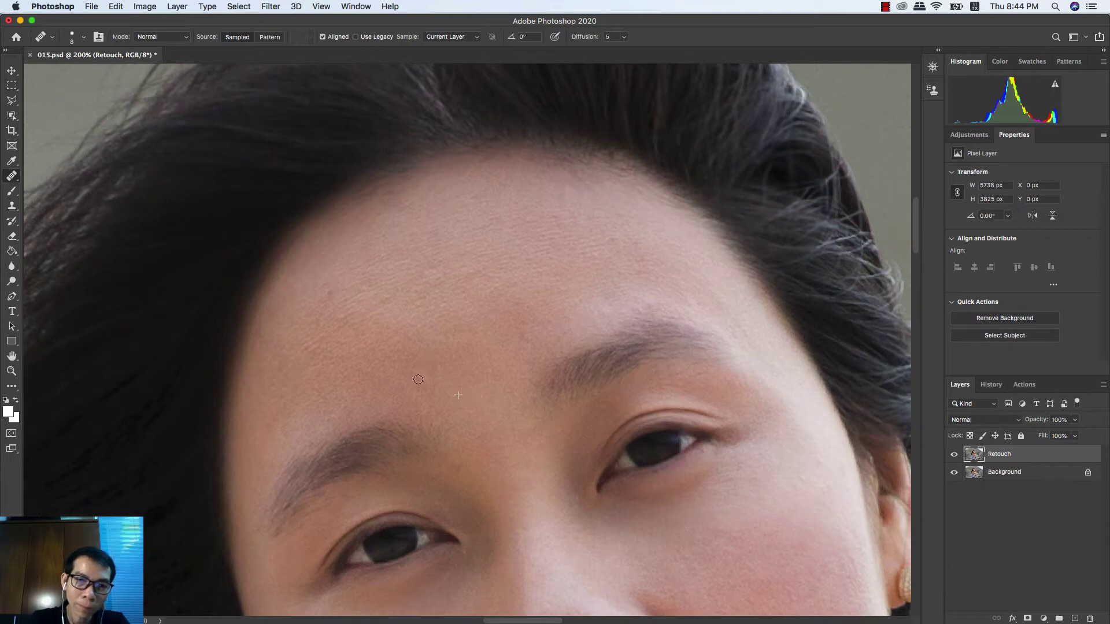
drag(418, 379, 406, 388)
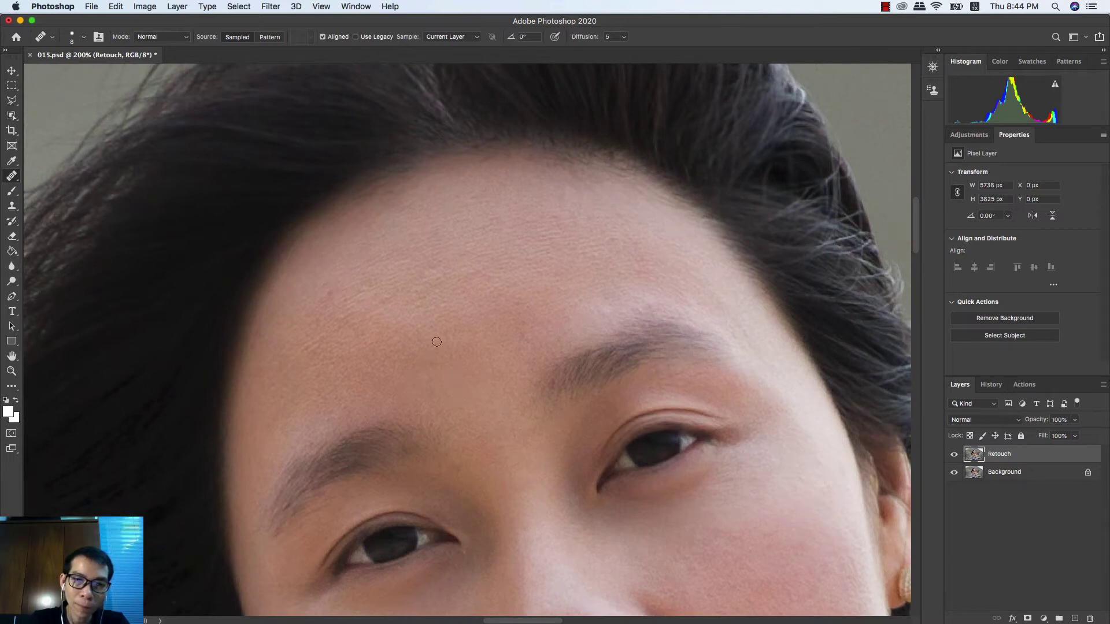
drag(393, 303, 366, 321)
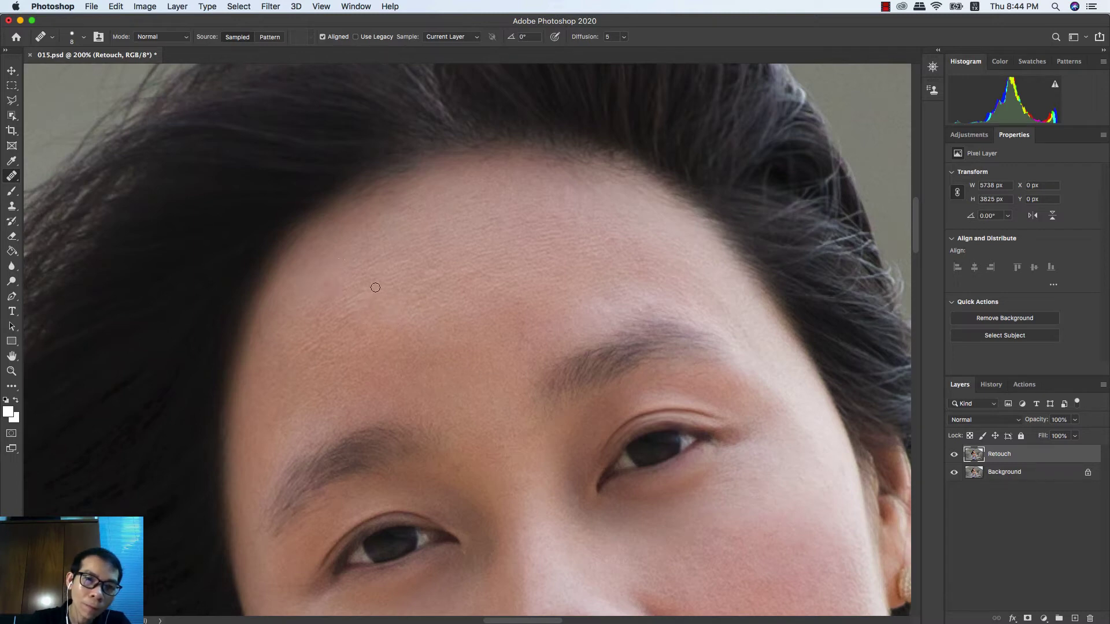
drag(385, 288, 374, 292)
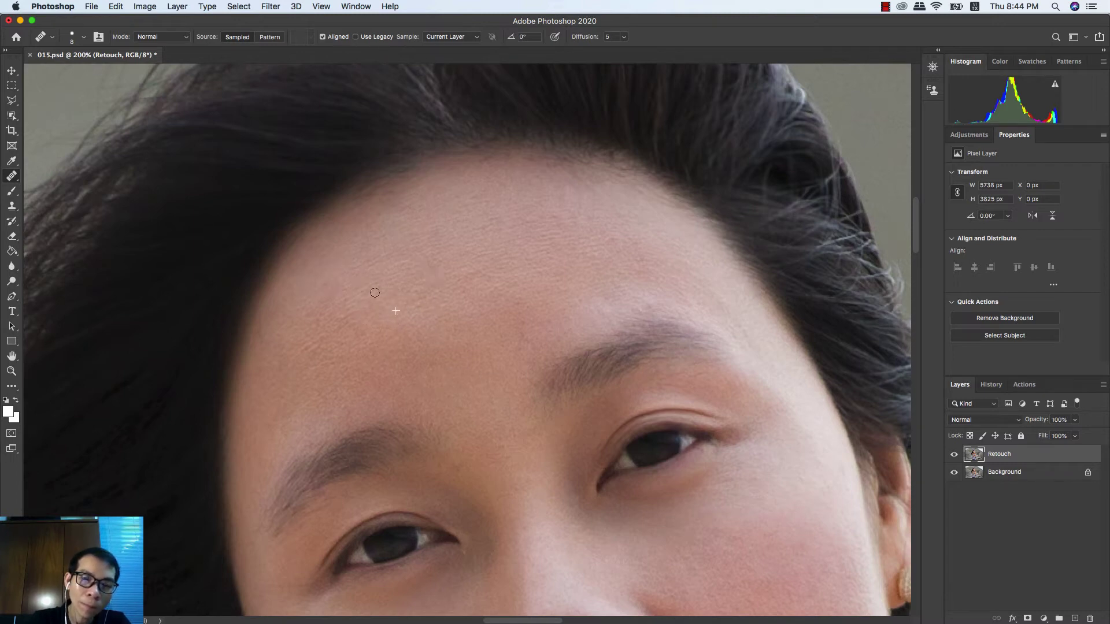
alt+click(546, 293)
mouse_move(498, 291)
mouse_down()
mouse_move(485, 291)
mouse_move(492, 285)
mouse_up()
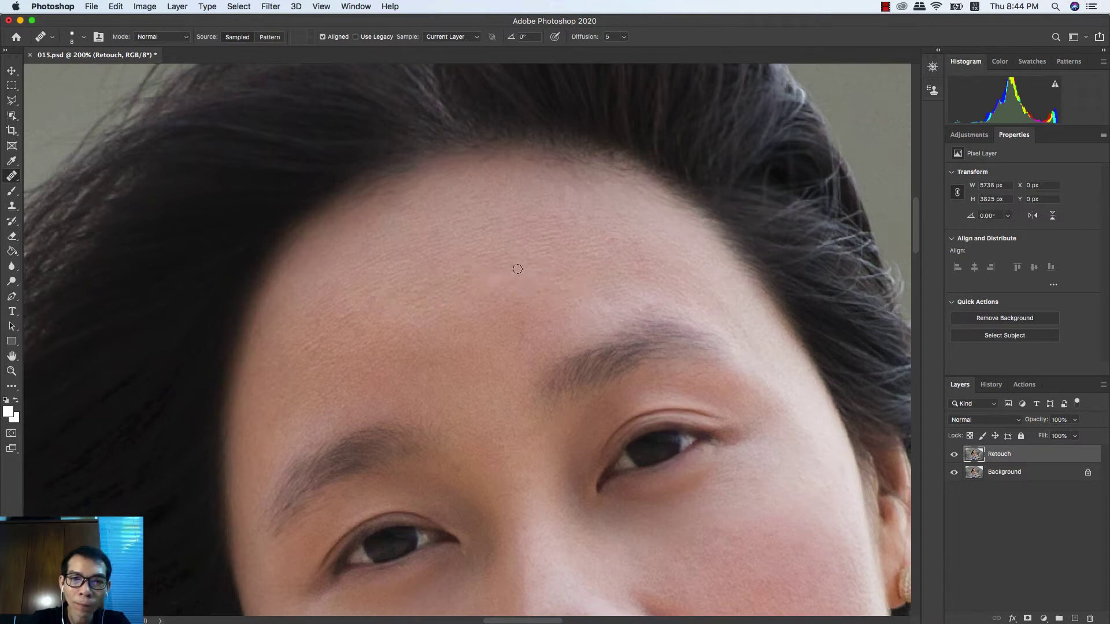
click(517, 269)
mouse_move(520, 275)
mouse_down()
mouse_move(500, 287)
mouse_move(470, 272)
mouse_up()
click(520, 283)
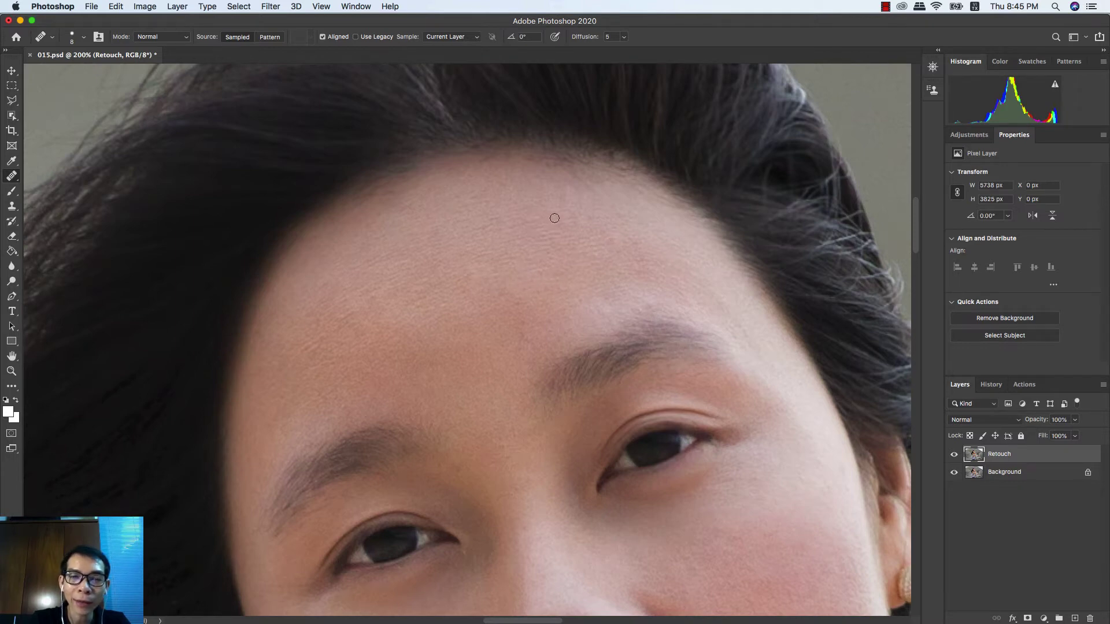
Heal spots near the hairline and upper forehead on the left side
drag(418, 264, 597, 267)
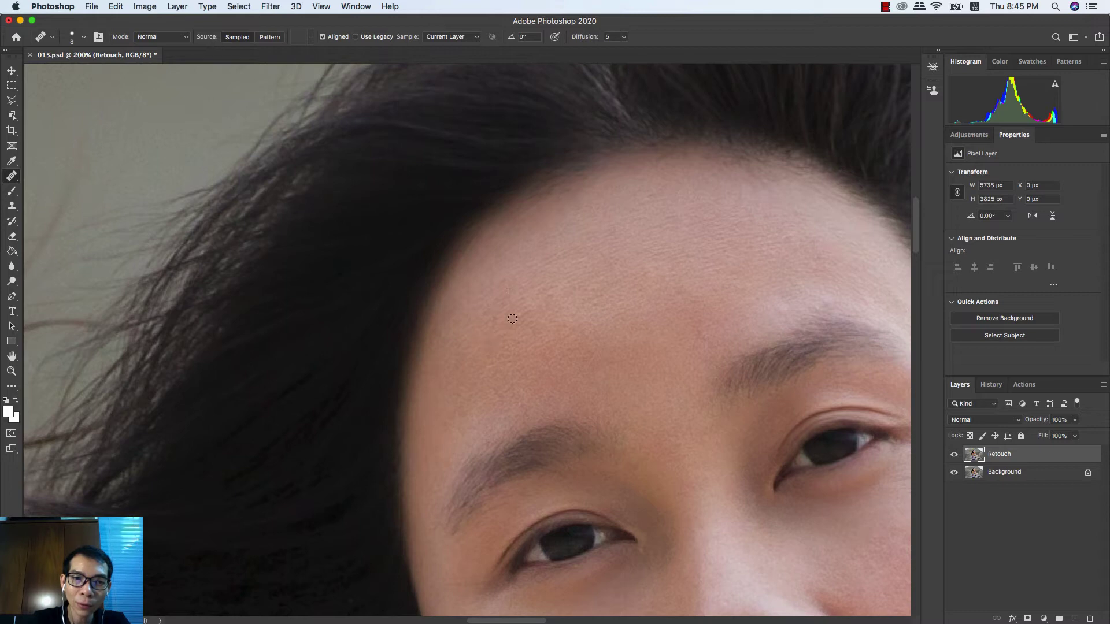
alt+click(546, 326)
click(536, 304)
click(535, 323)
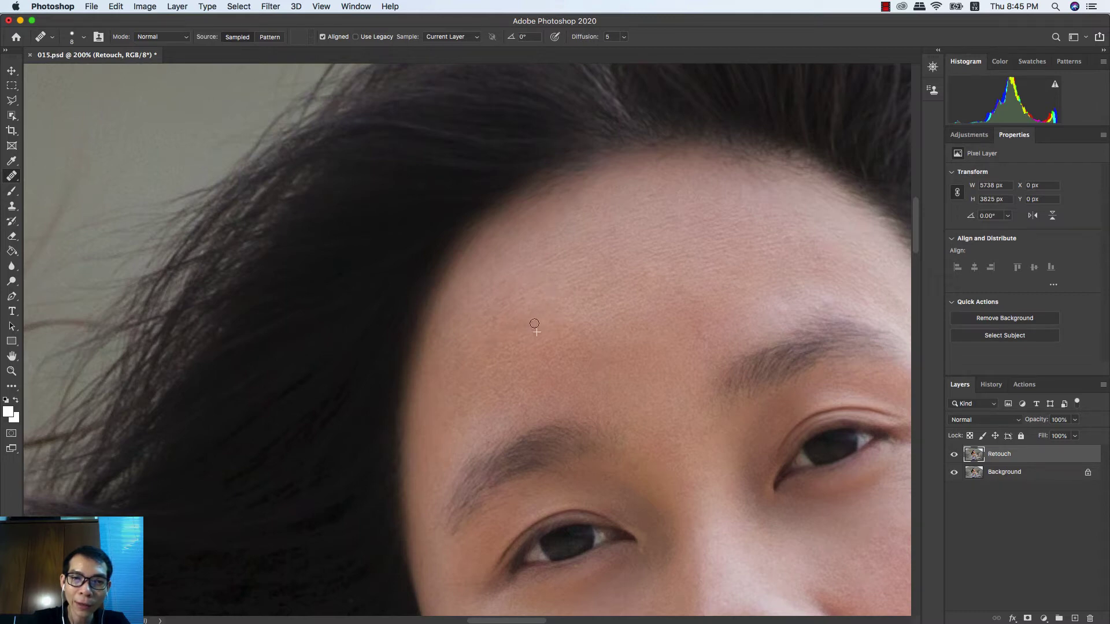
alt+click(577, 333)
click(559, 292)
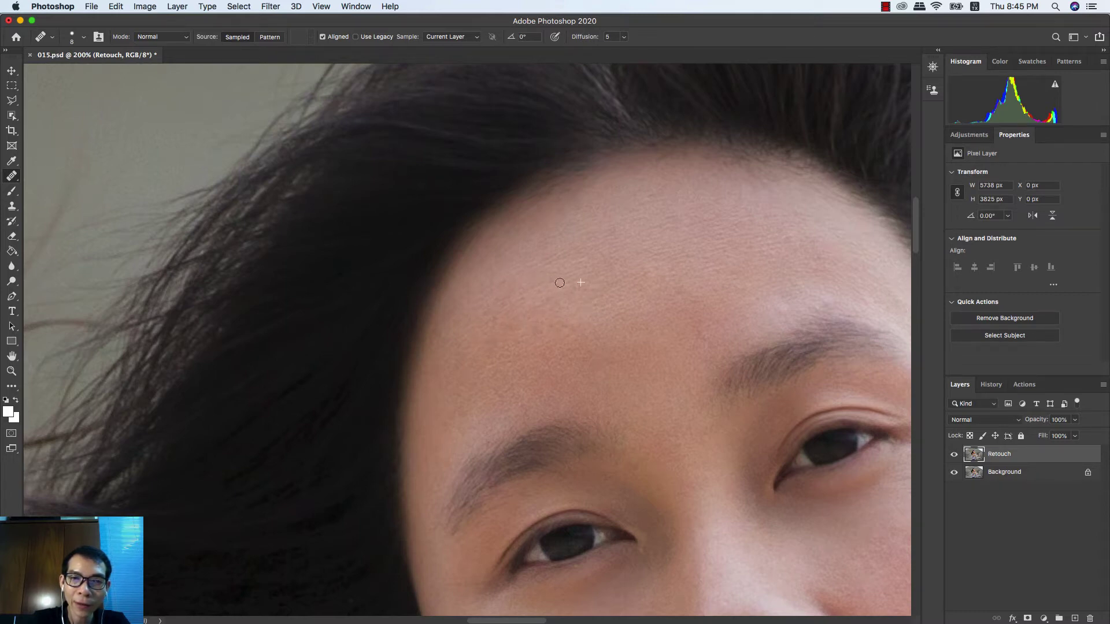
click(572, 292)
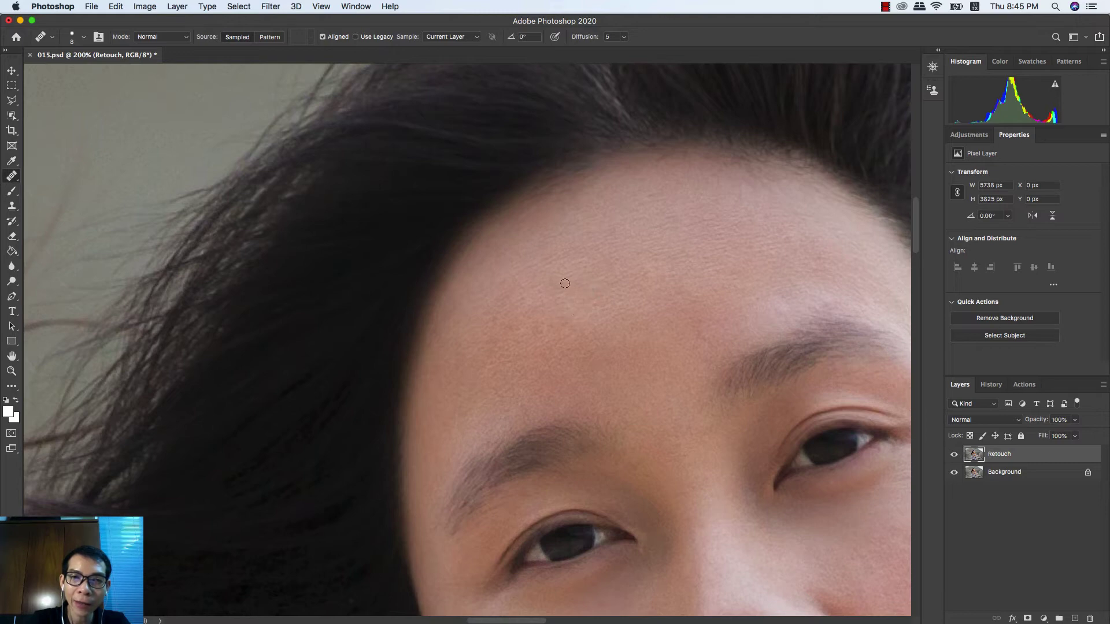
Resample skin and heal the remaining blemishes on the lower and left forehead
alt+click(569, 346)
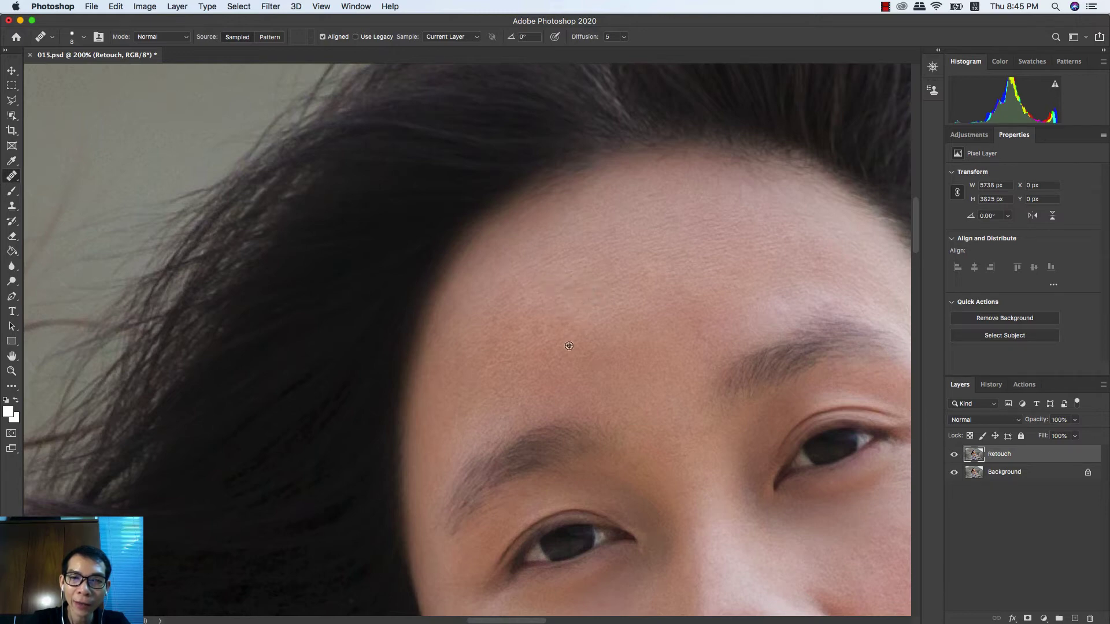
click(565, 285)
alt+click(564, 349)
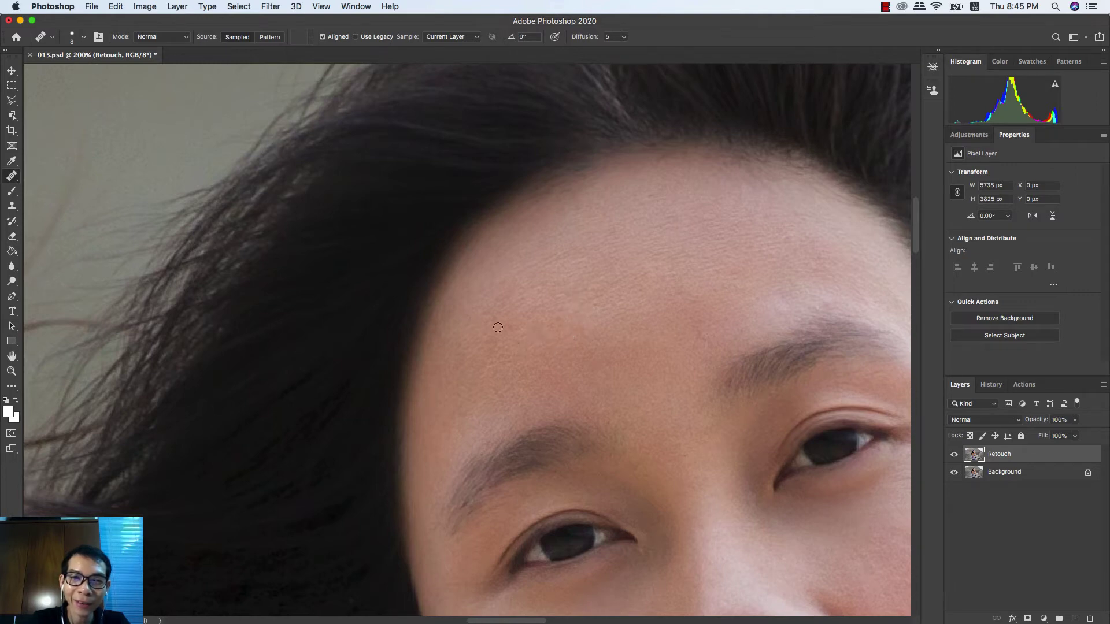
click(490, 351)
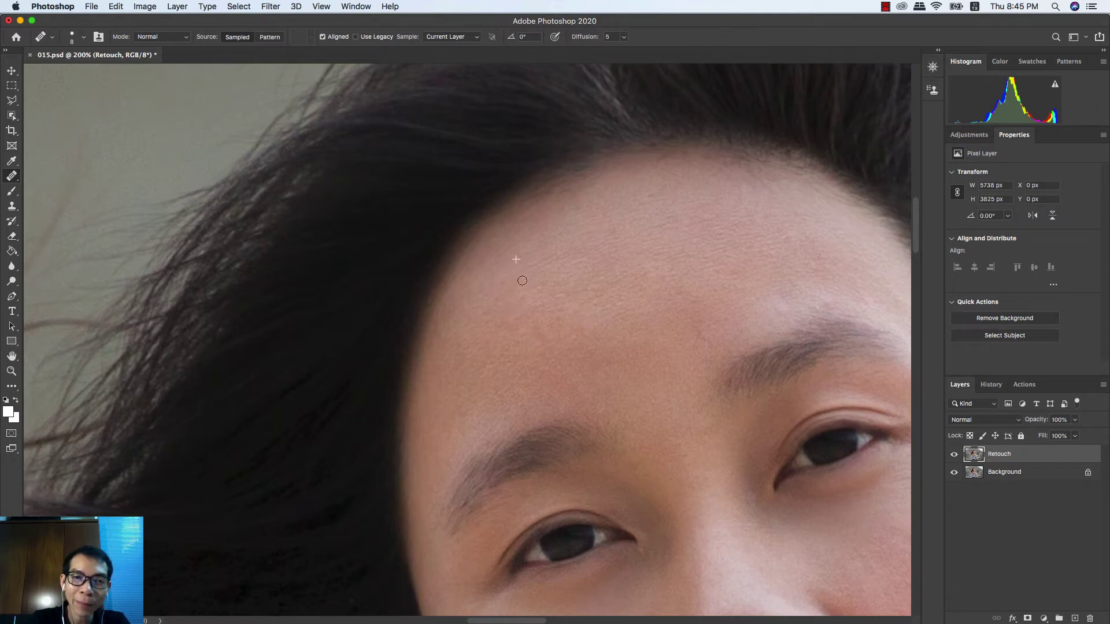
alt+click(514, 350)
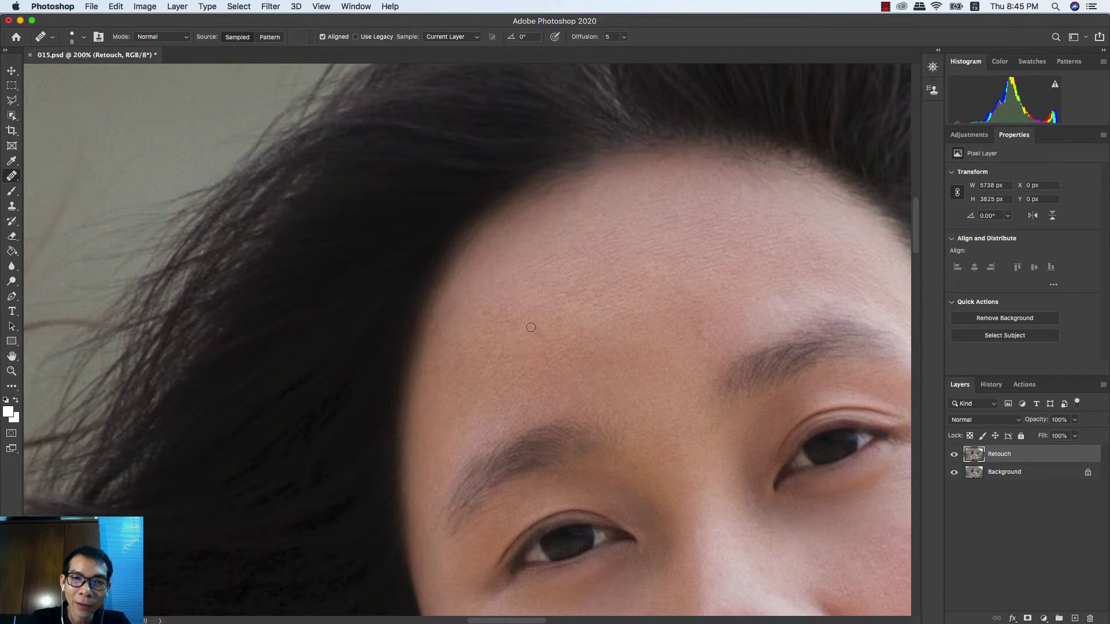
alt+click(510, 339)
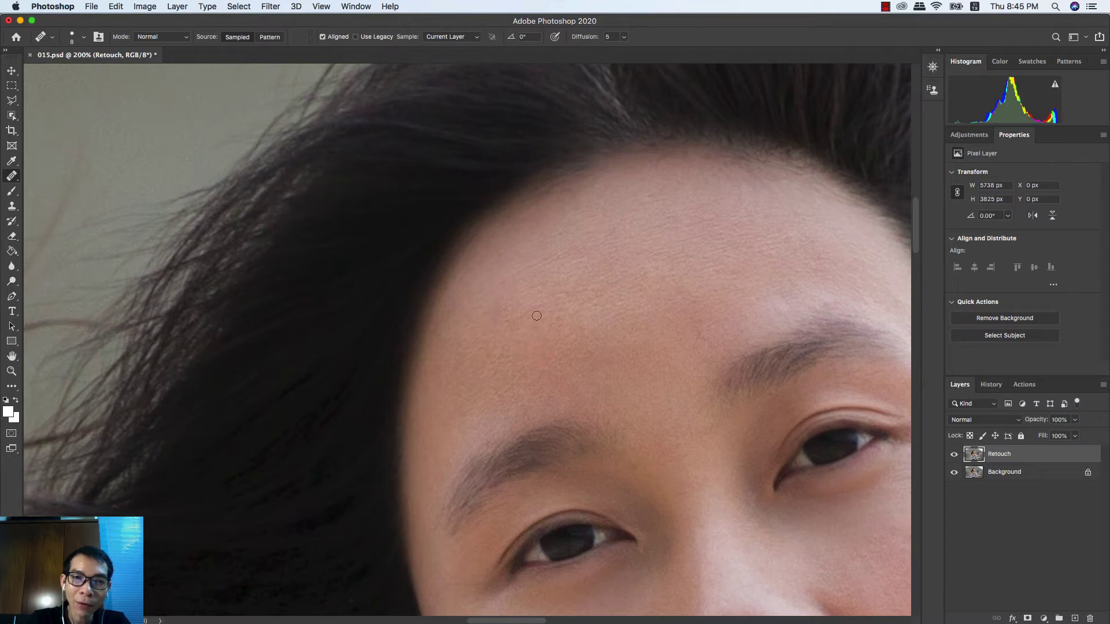
click(530, 297)
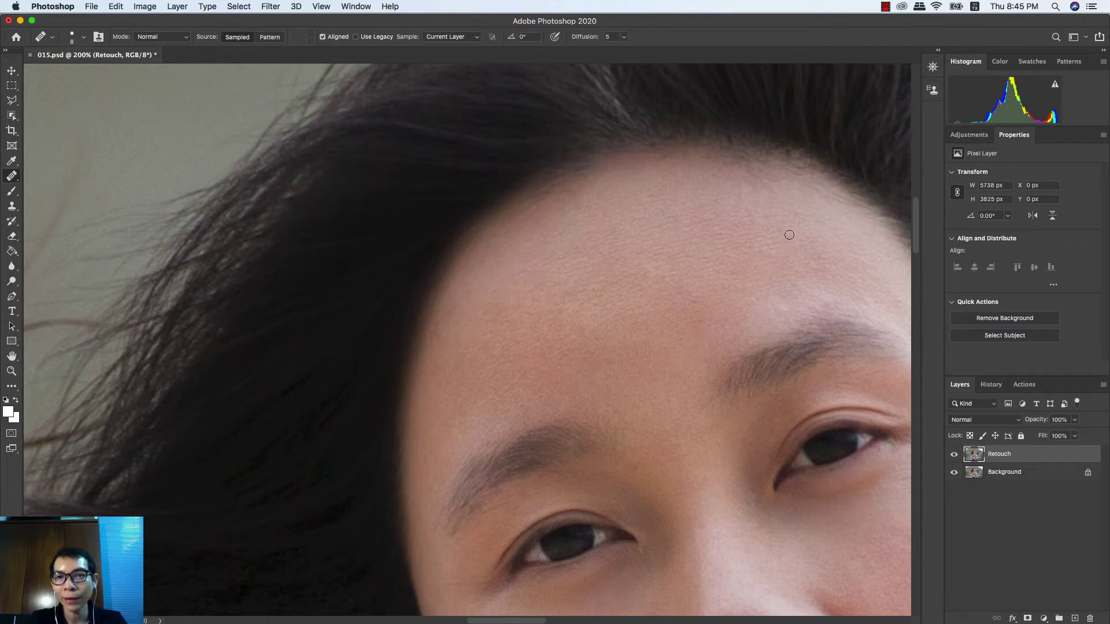
Fit the whole photo on screen and open the Liquify filter
key(super+minus)
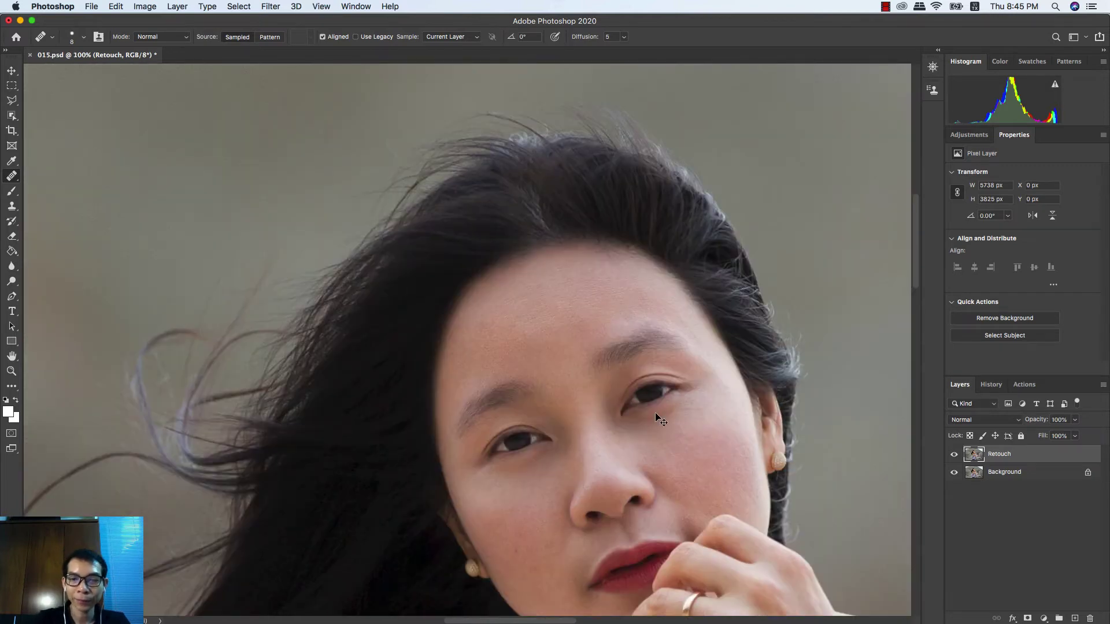
key(super+0)
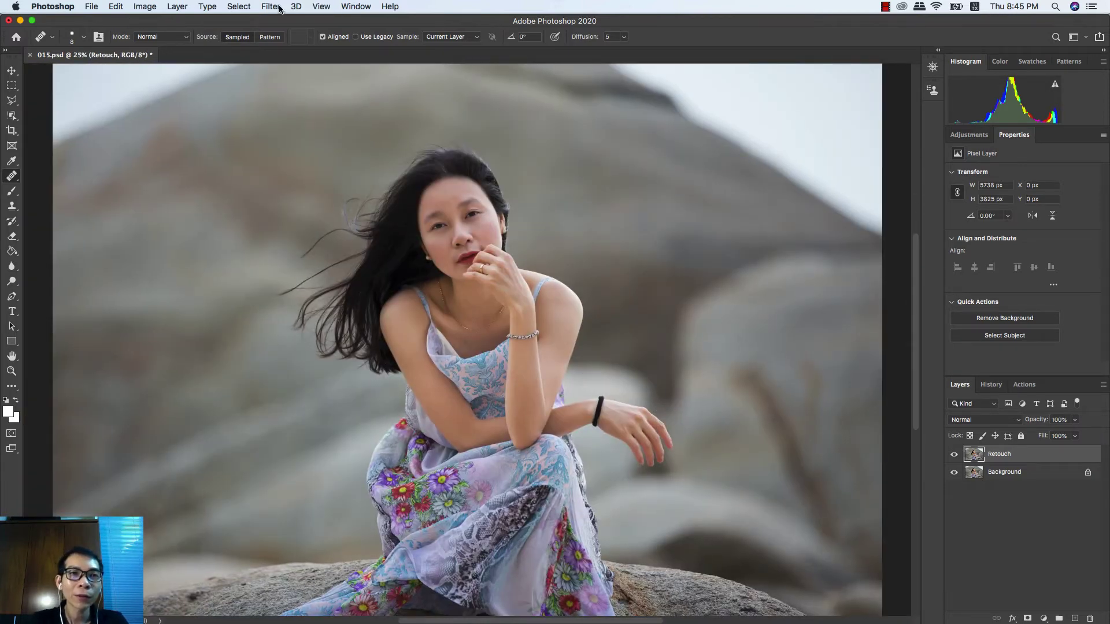
click(271, 8)
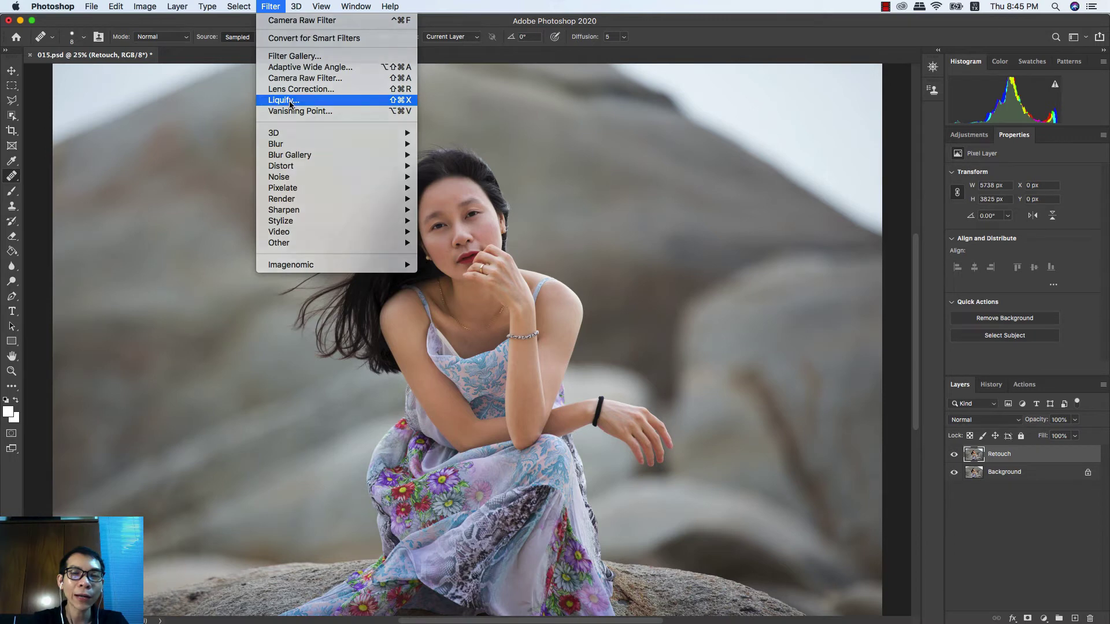
click(305, 100)
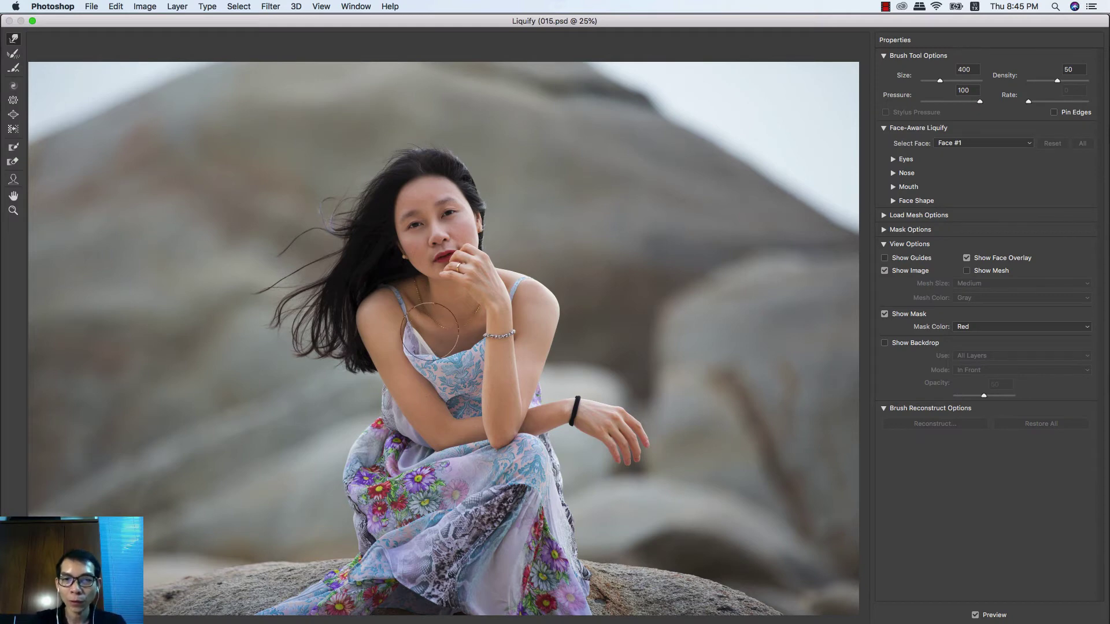
Push the hair and figure contours with brush sizes from 700 down to 300, then apply
key(bracketright)
key(bracketright)
key(bracketright)
drag(353, 373, 357, 375)
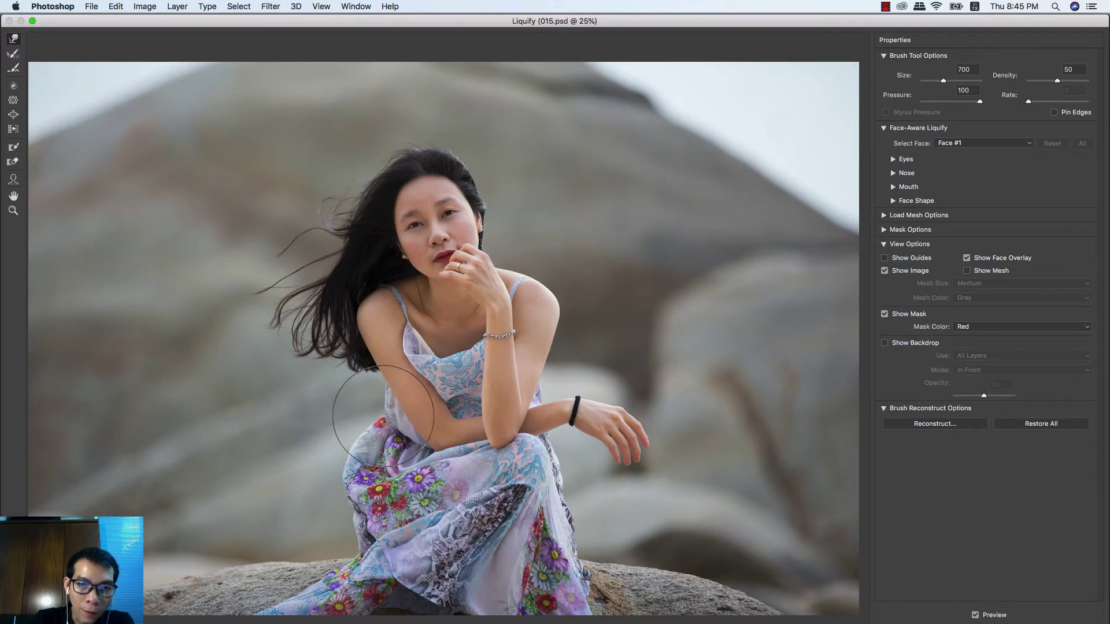
key(bracketleft)
key(bracketleft)
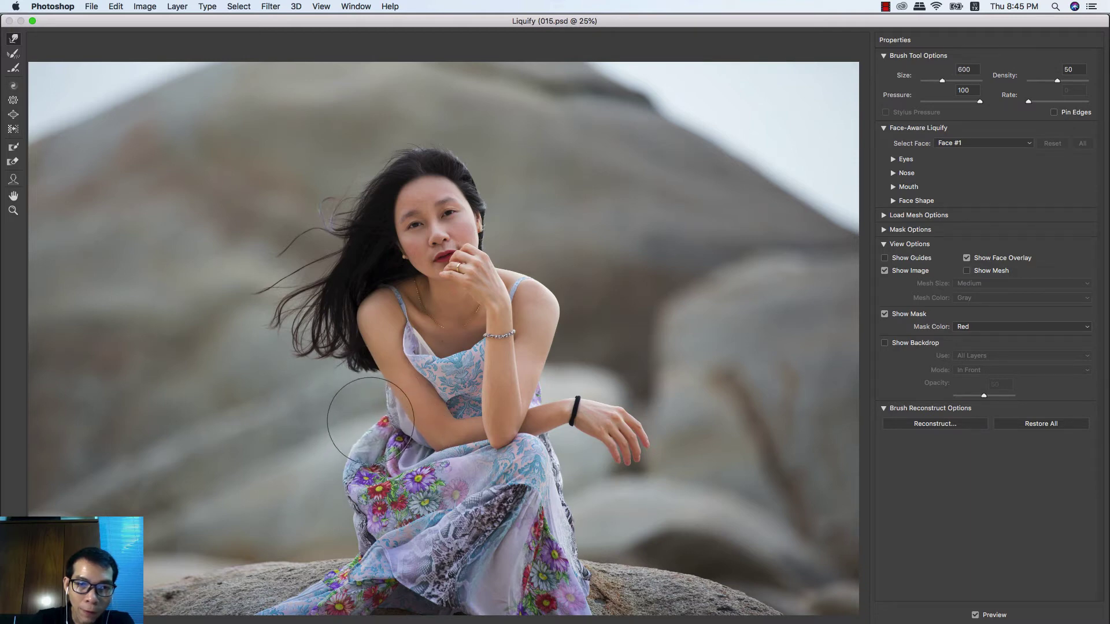
key(bracketleft)
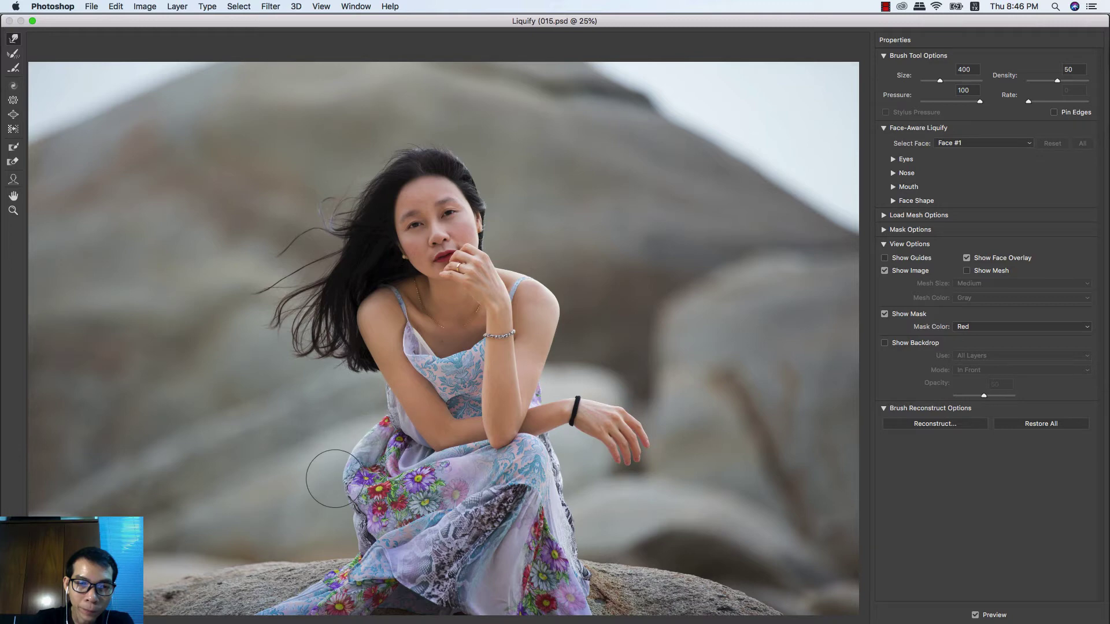
key(bracketright)
key(bracketright)
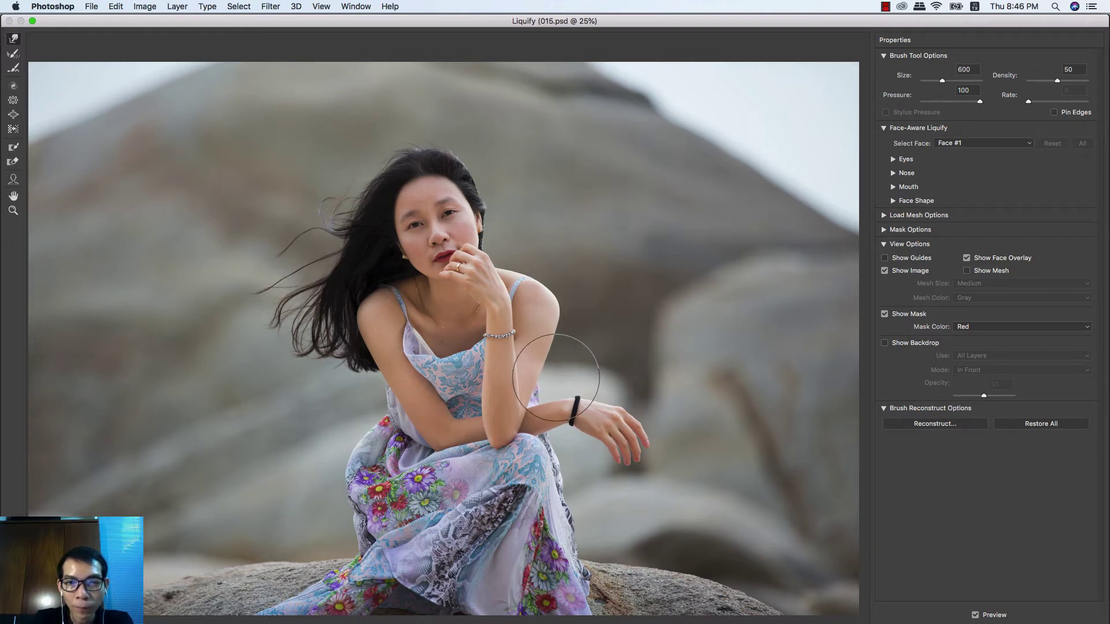
key(bracketright)
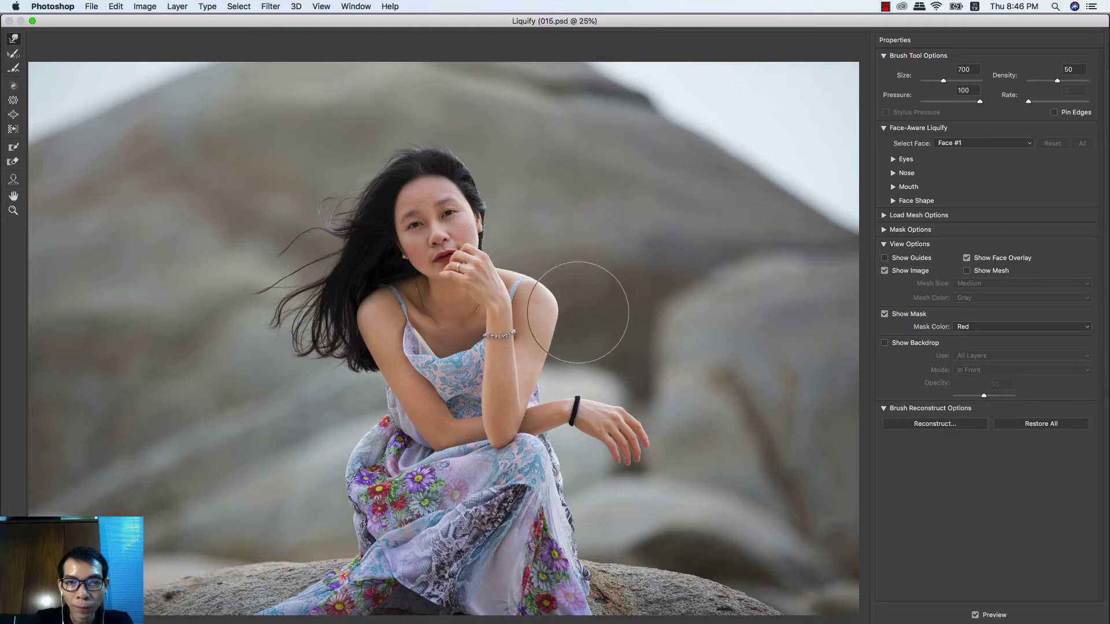
key(bracketleft)
key(bracketleft)
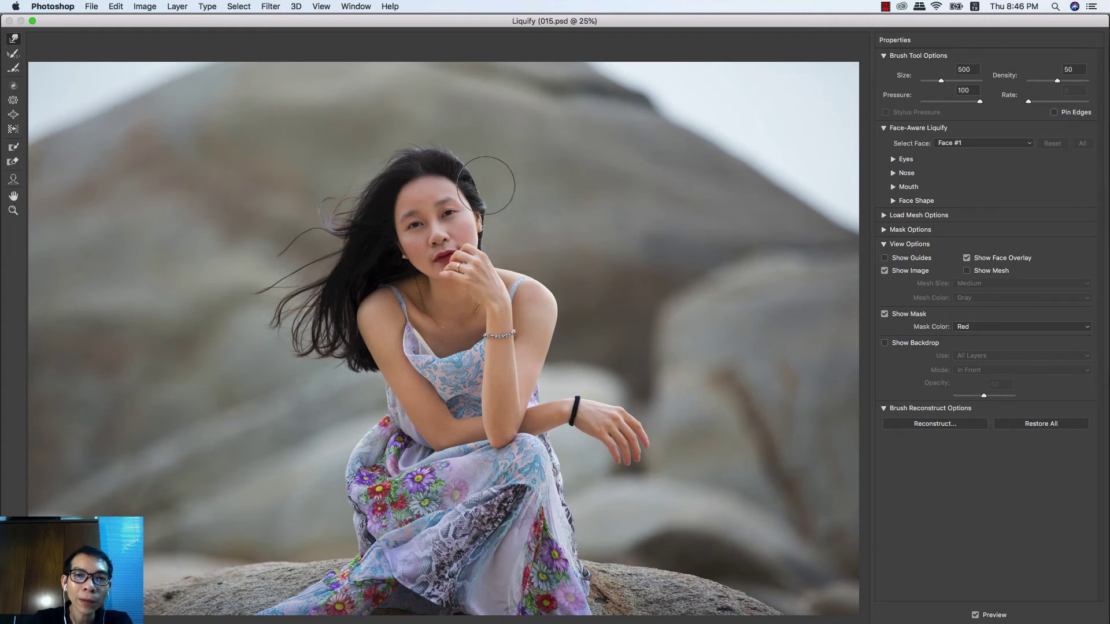
key(bracketleft)
key(bracketleft)
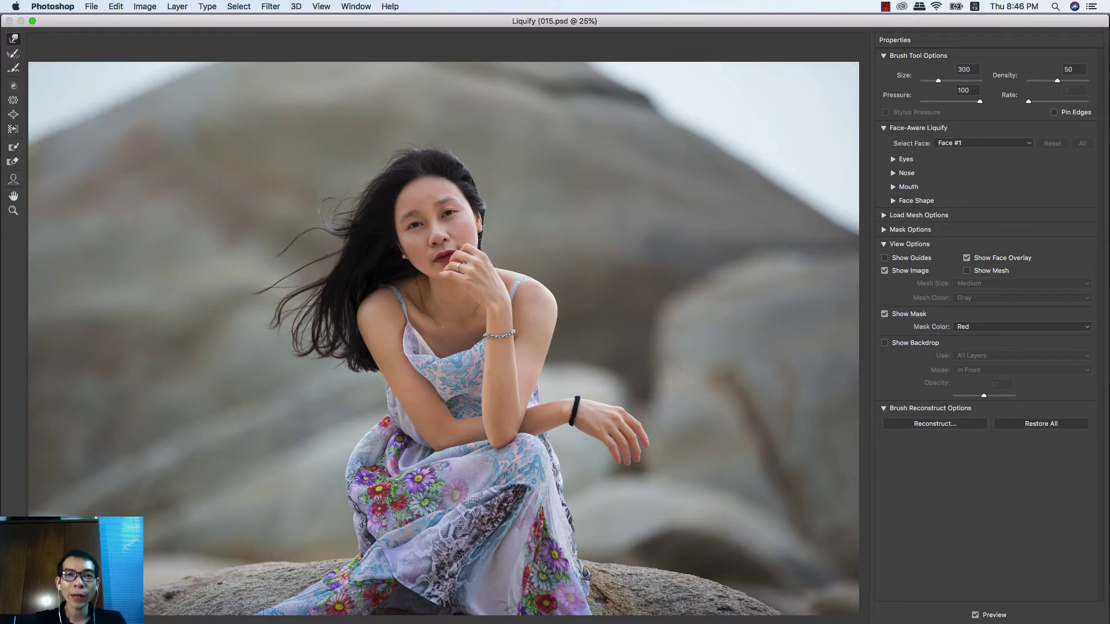
key(Return)
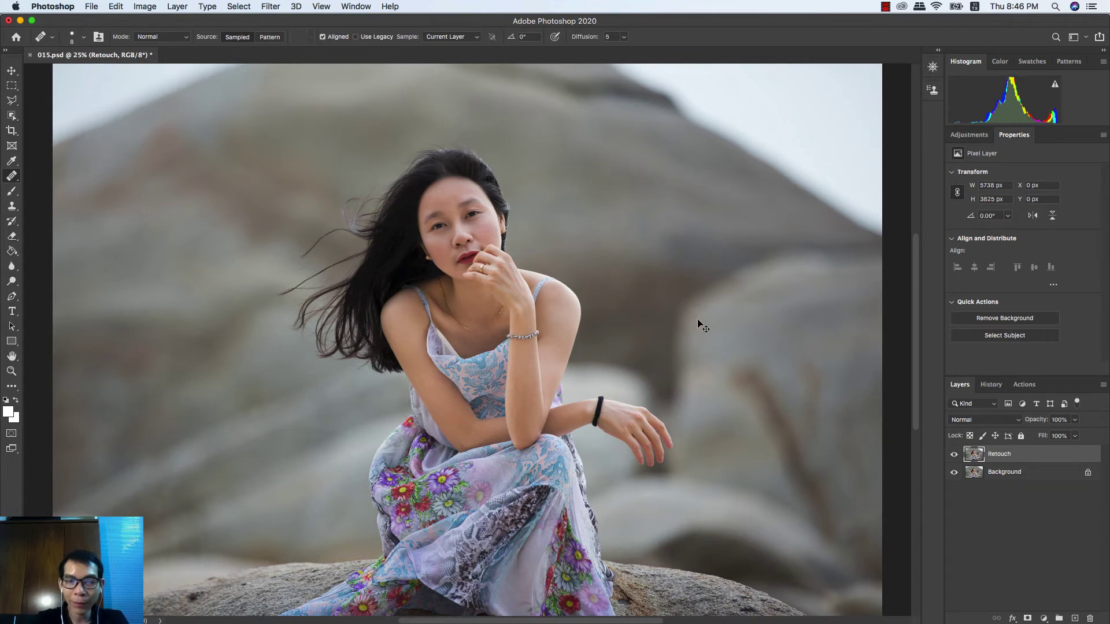
Add a Hue/Saturation adjustment layer and raise Cyans saturation to +31, comparing before and after
key(ctrl+minus)
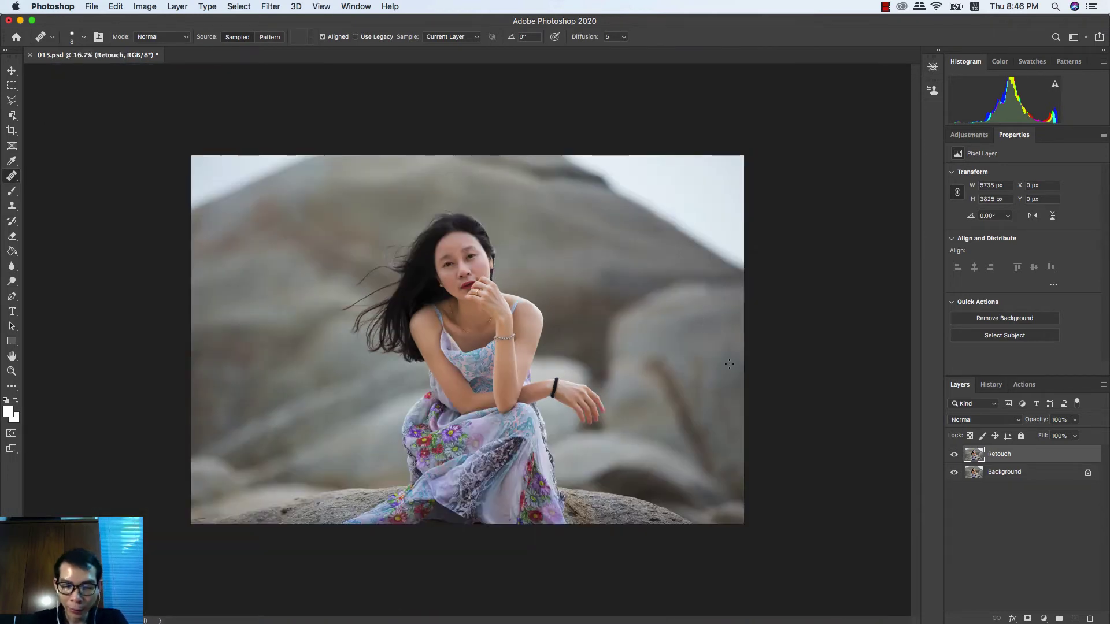
click(1044, 619)
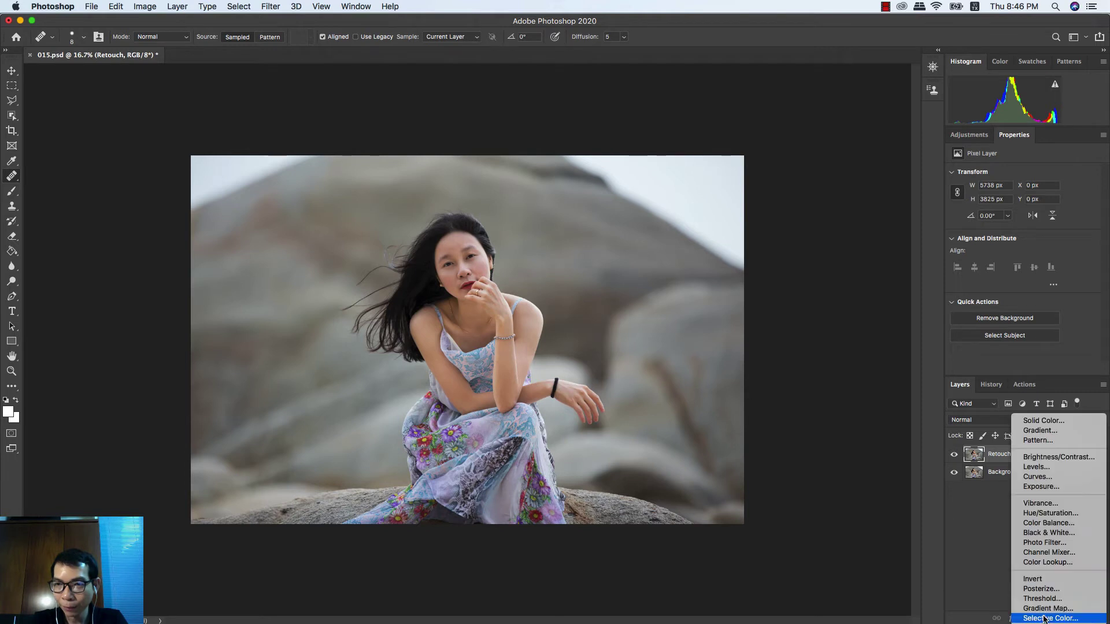
click(1051, 513)
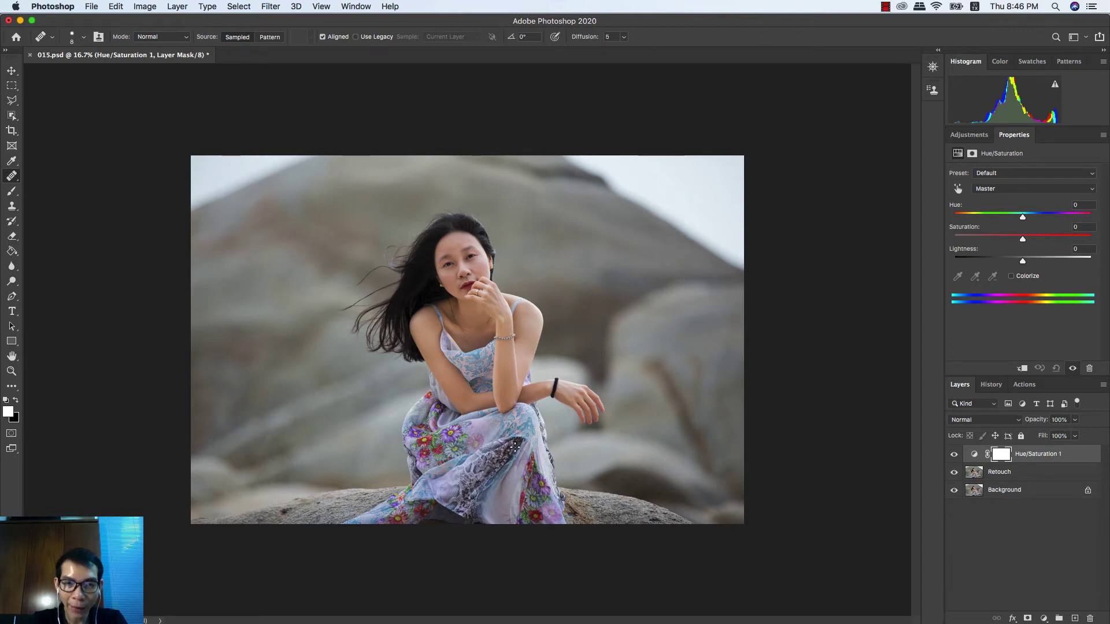
click(1017, 188)
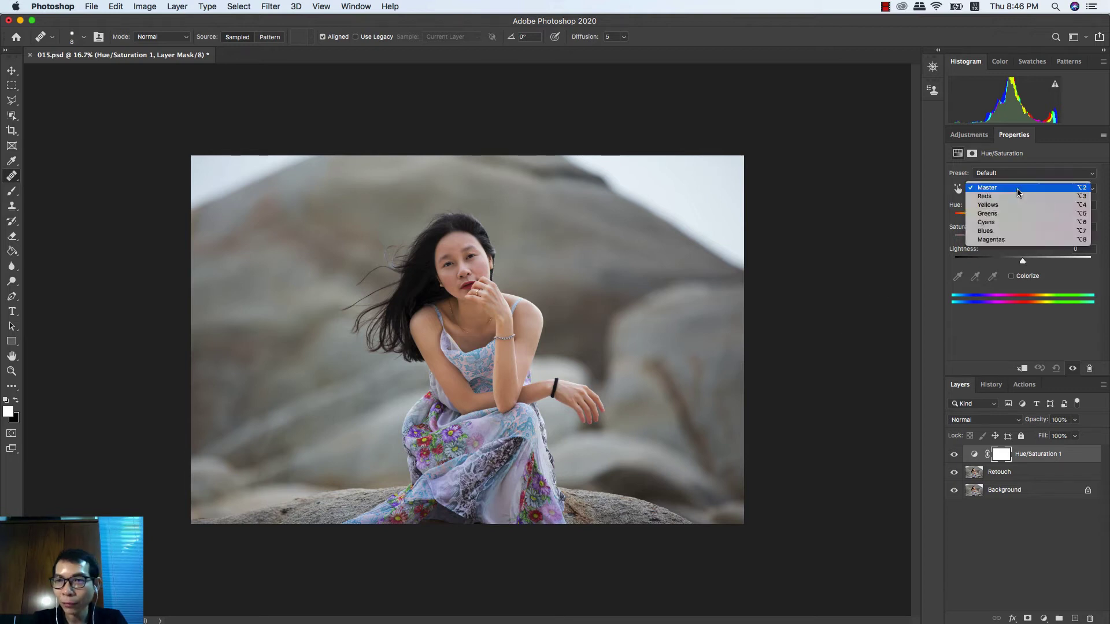
click(1021, 223)
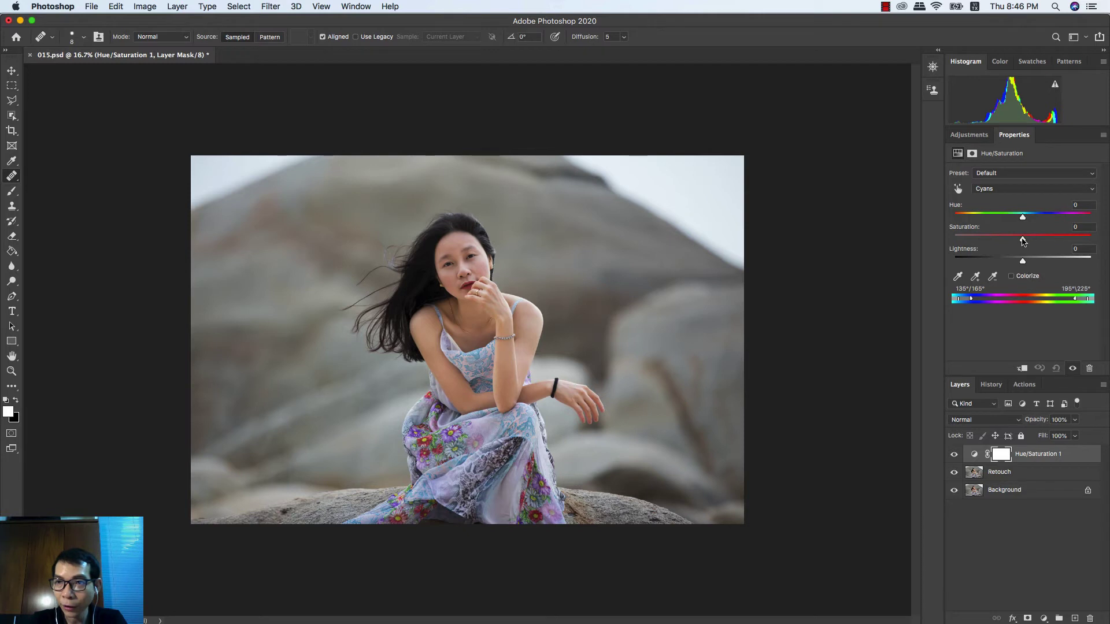
drag(1023, 240, 1048, 239)
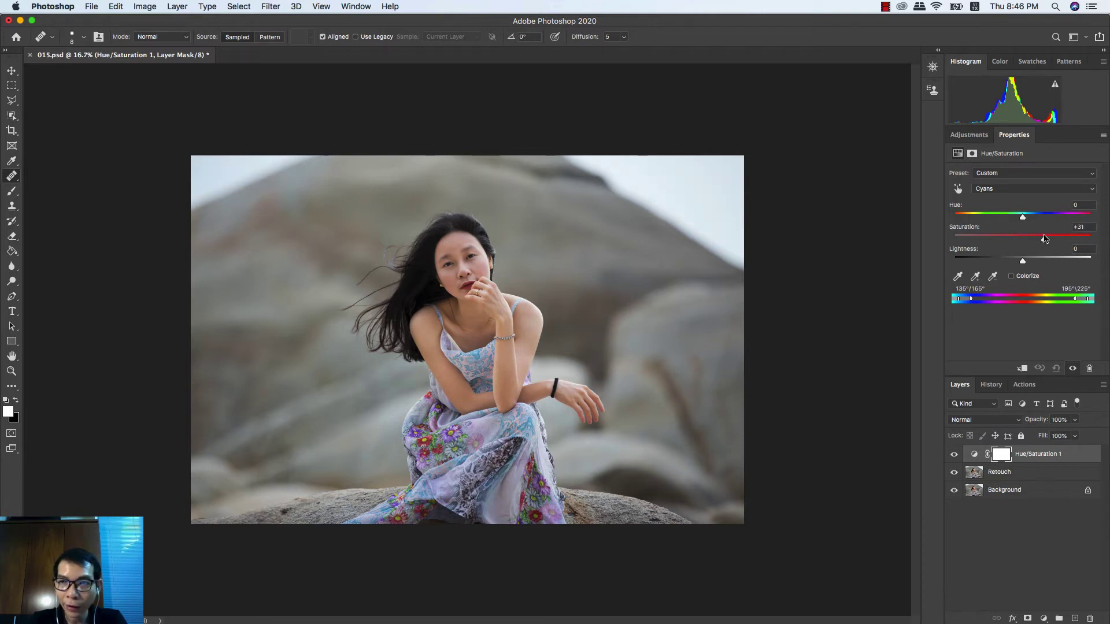
click(1073, 369)
click(1073, 368)
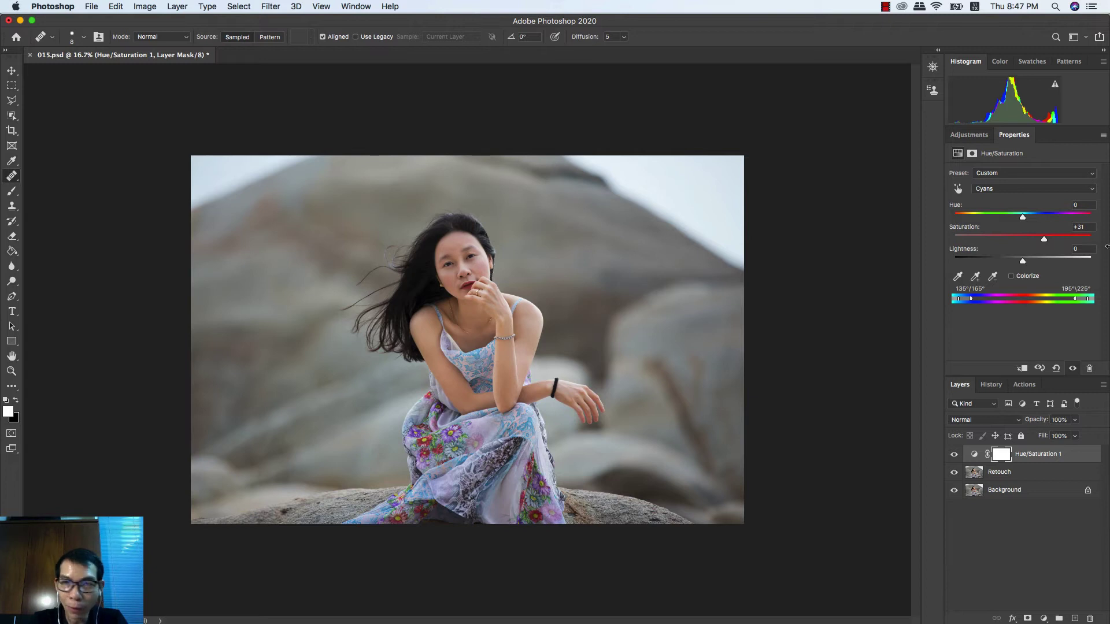
Raise Blues saturation to +20 and toggle the adjustment to compare
click(1019, 191)
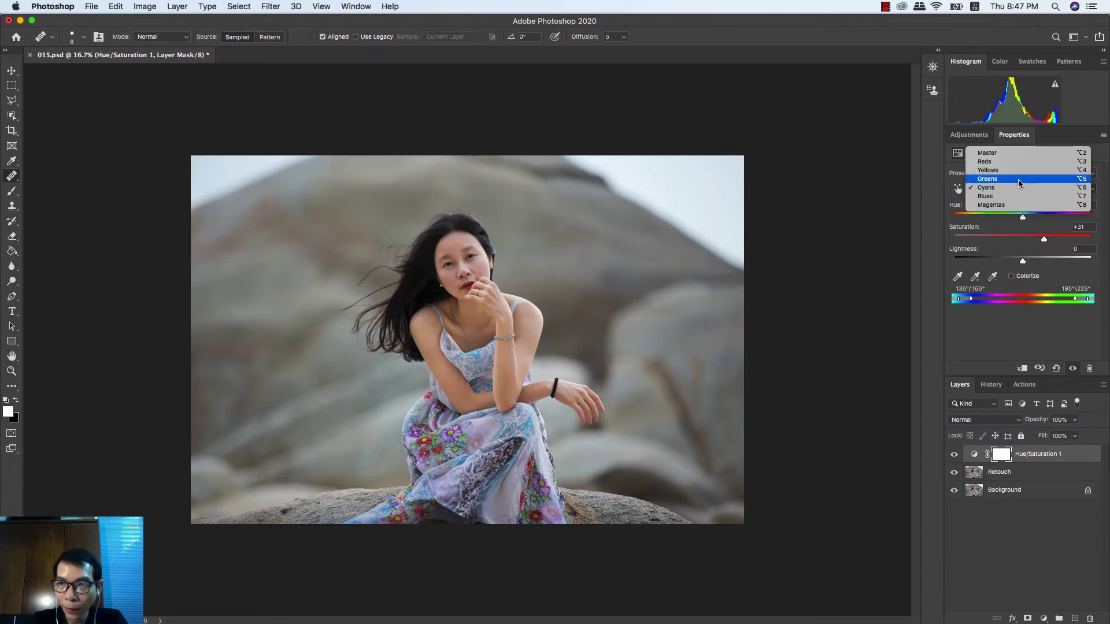
click(1021, 196)
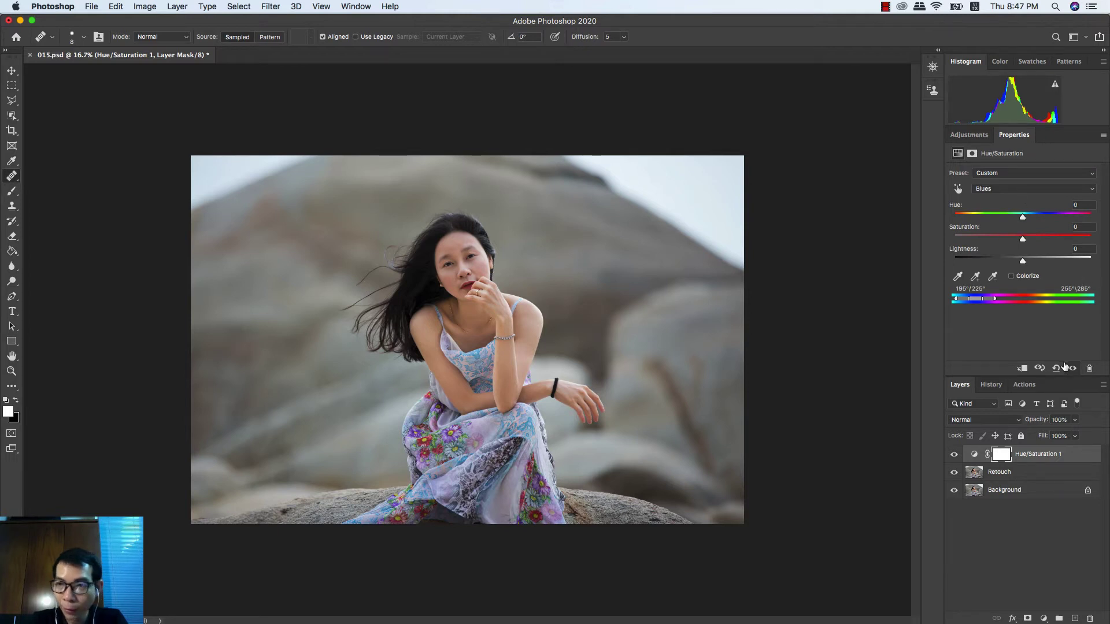
drag(1025, 242, 1033, 242)
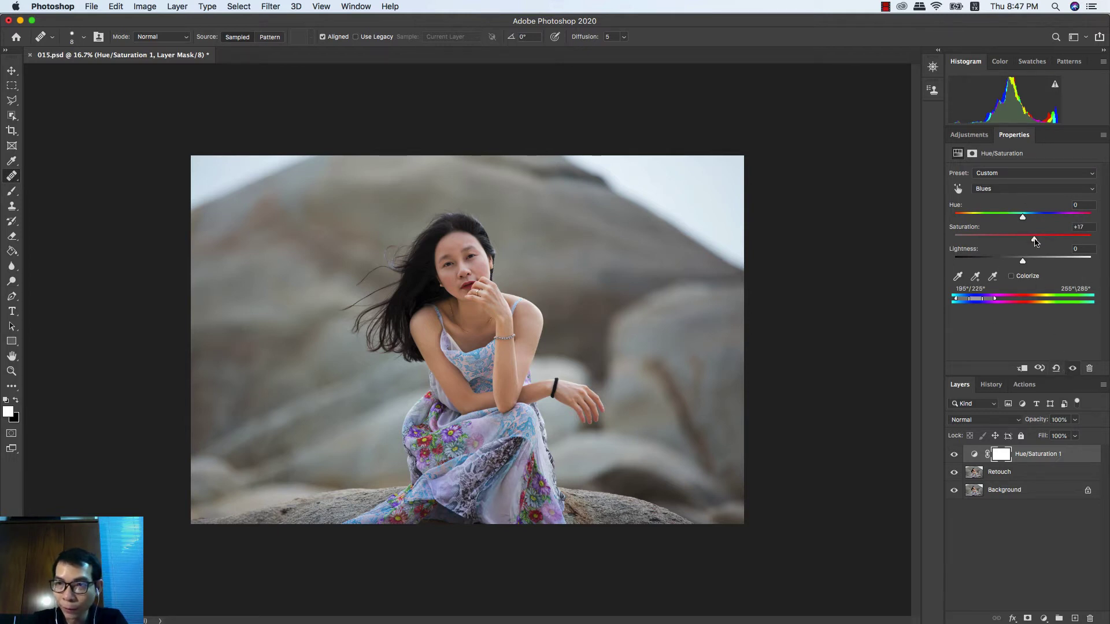
click(1074, 369)
click(1074, 369)
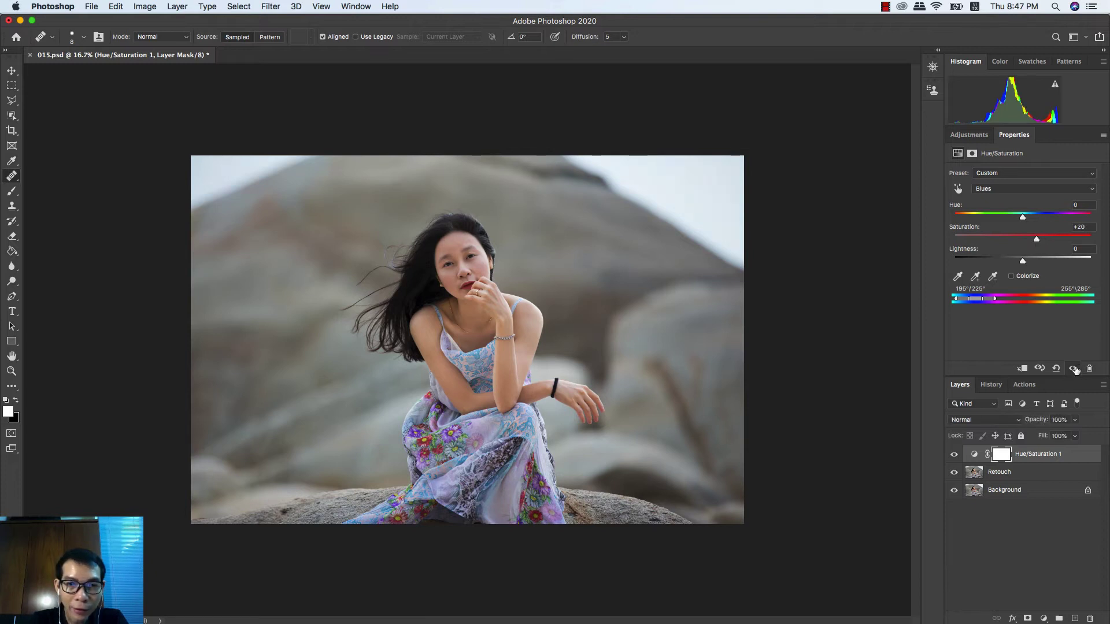
click(1073, 369)
click(1074, 369)
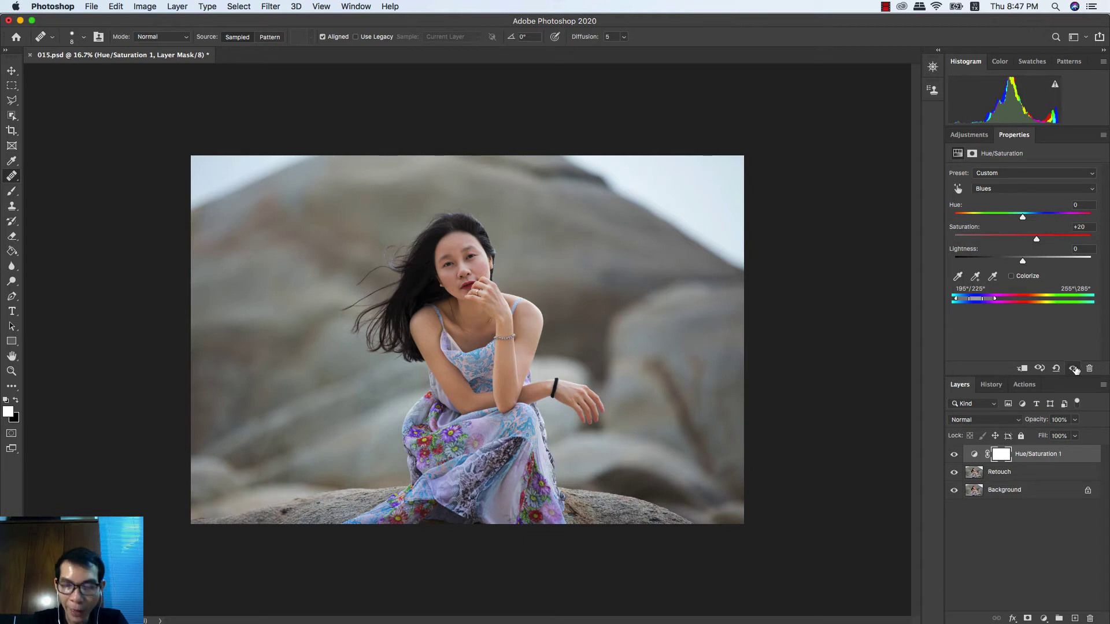
Reselect Hue/Saturation 1 and apply the Camera Raw Filter to the merged Layer 1
click(1042, 524)
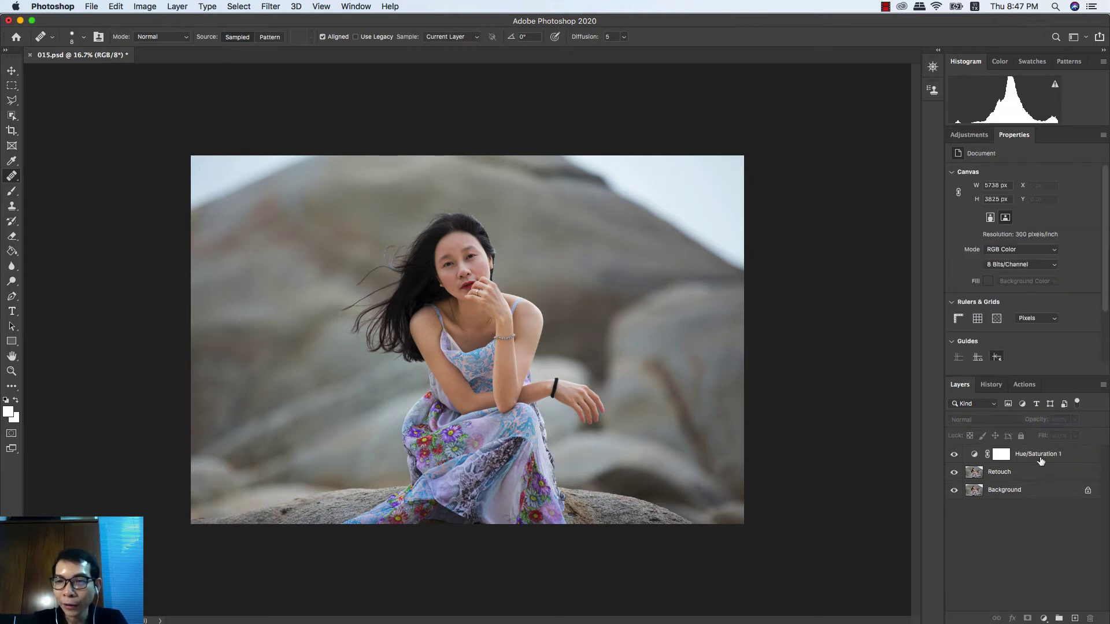
click(1042, 458)
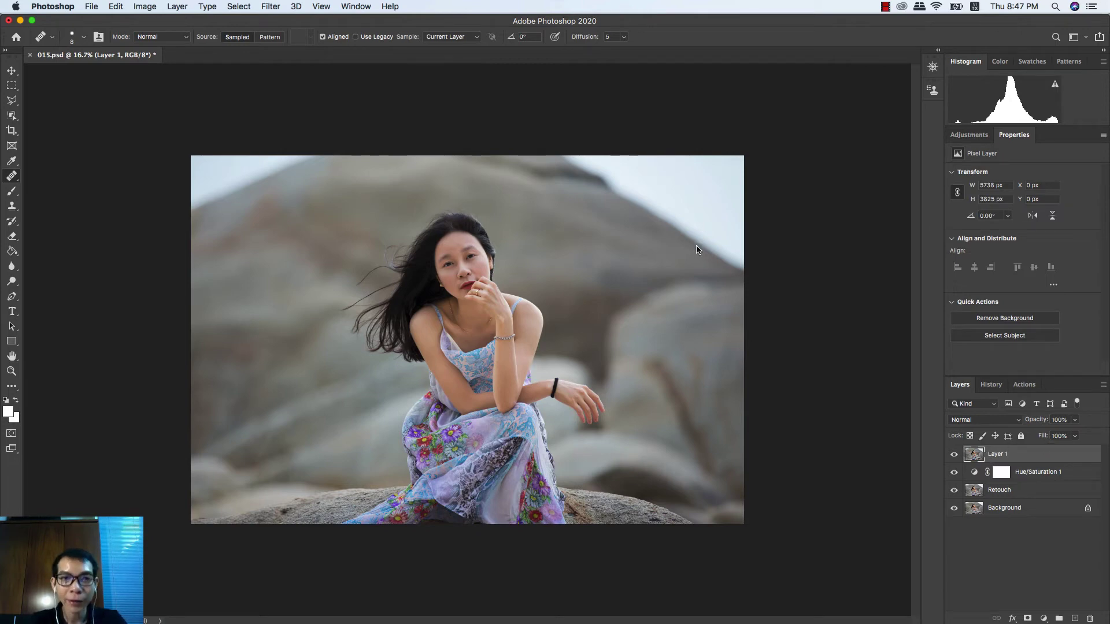
click(268, 6)
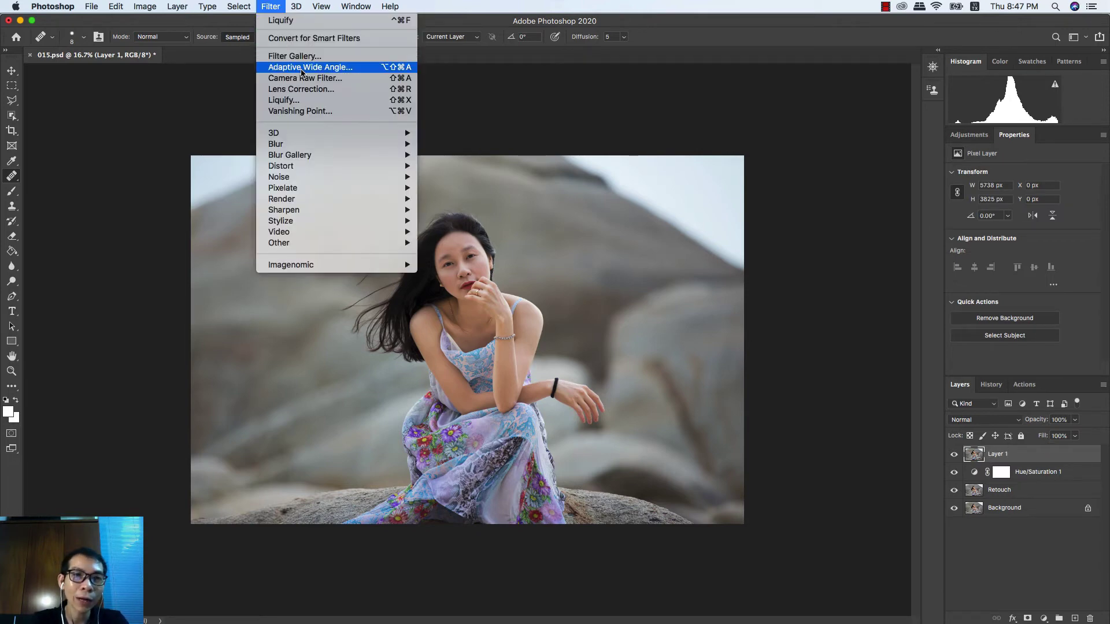
click(358, 77)
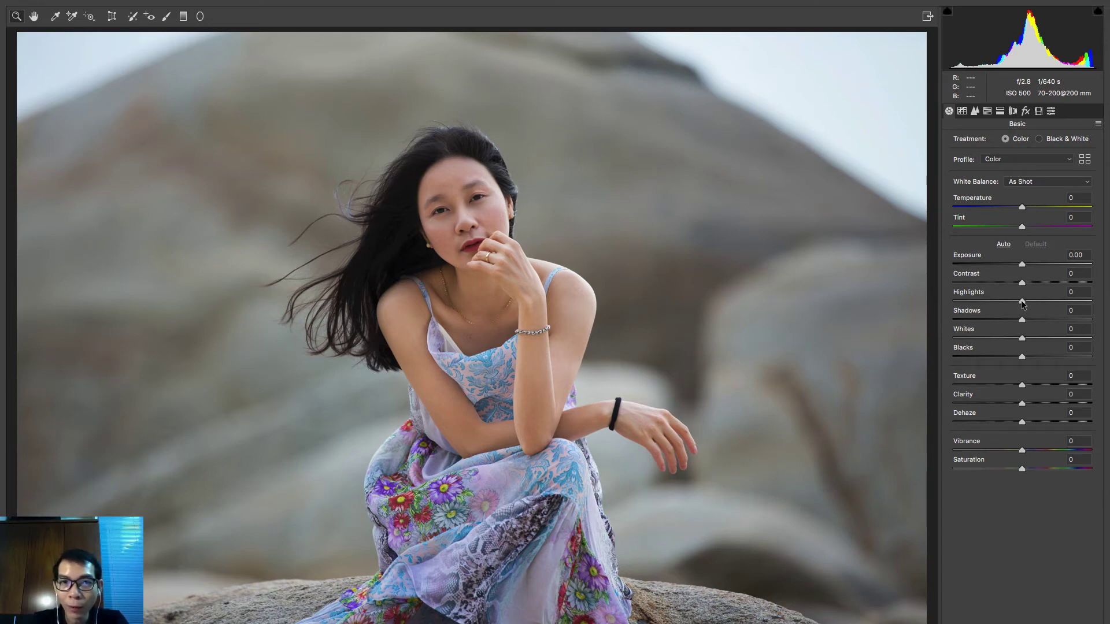
Set Highlights -10, Whites -10, Shadows +23 and Blacks +25 in the Basic panel
drag(1023, 304, 1016, 303)
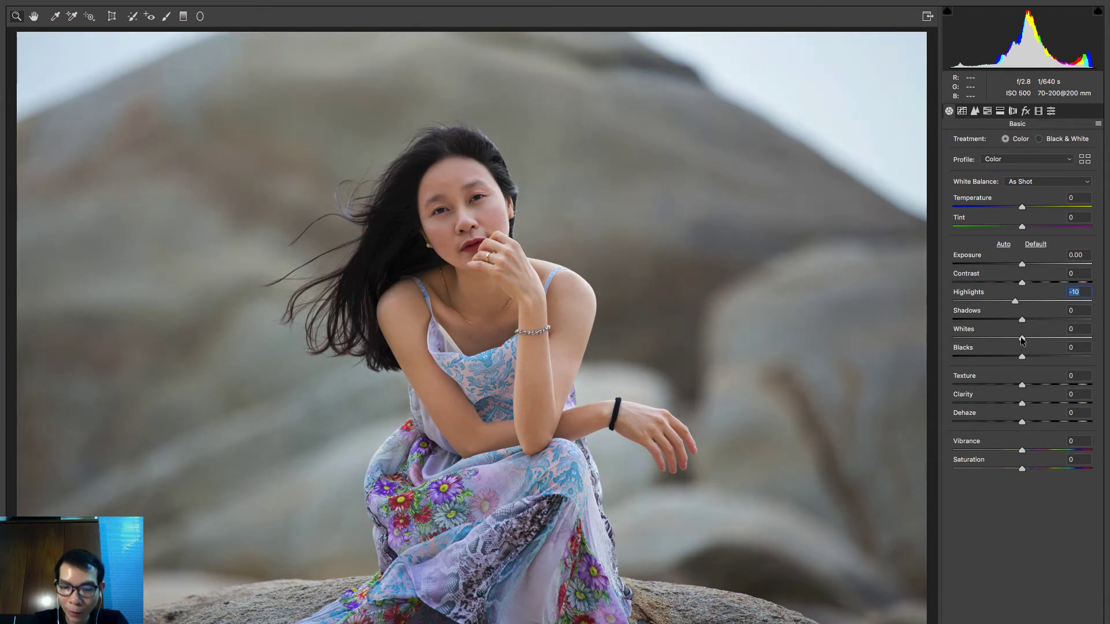
mouse_move(1022, 340)
mouse_down()
mouse_move(1026, 318)
mouse_move(1038, 318)
mouse_up()
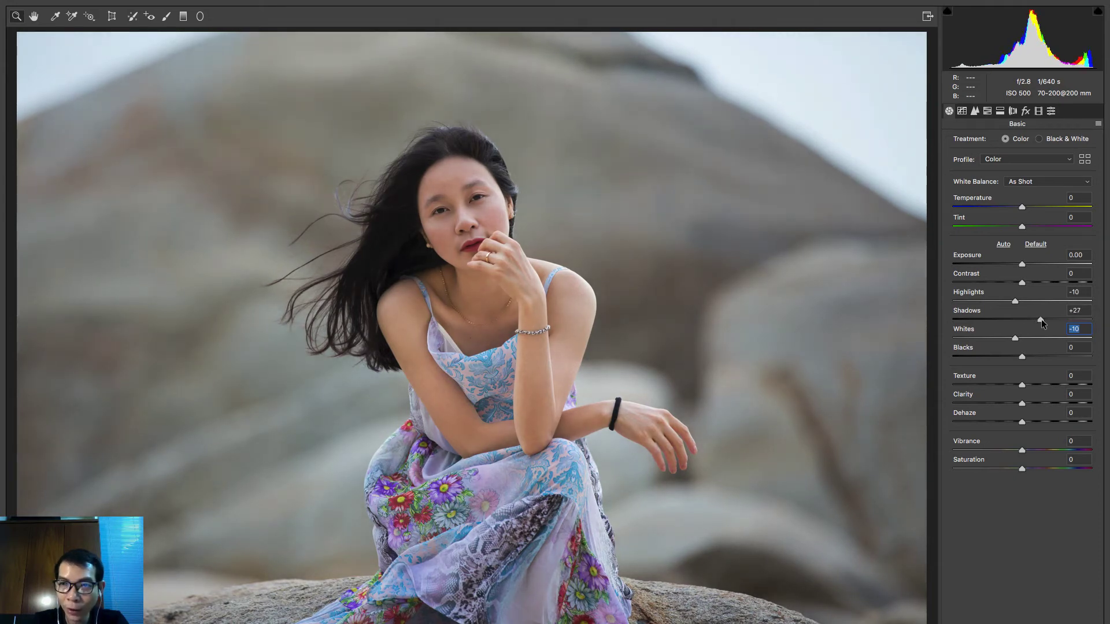
drag(1040, 319, 1039, 319)
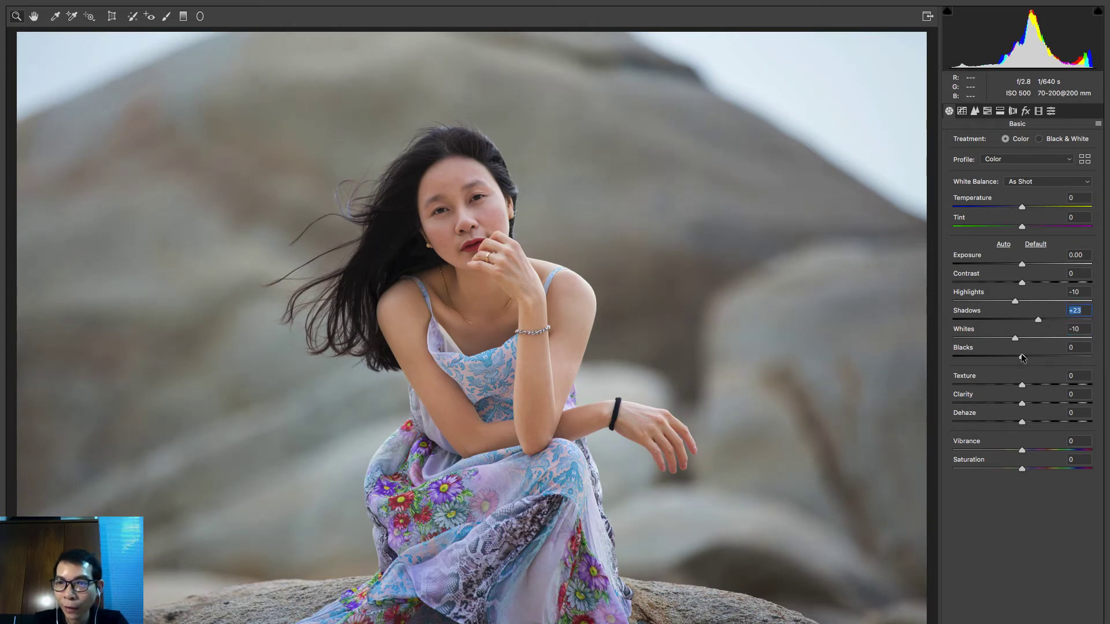
drag(1021, 355, 1037, 357)
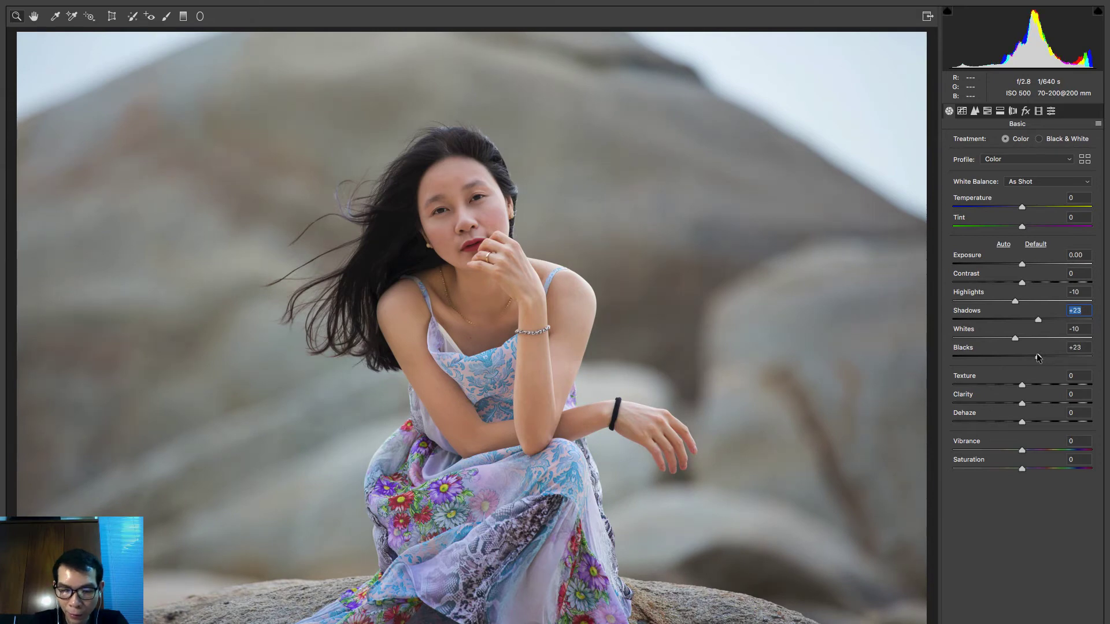
click(1038, 356)
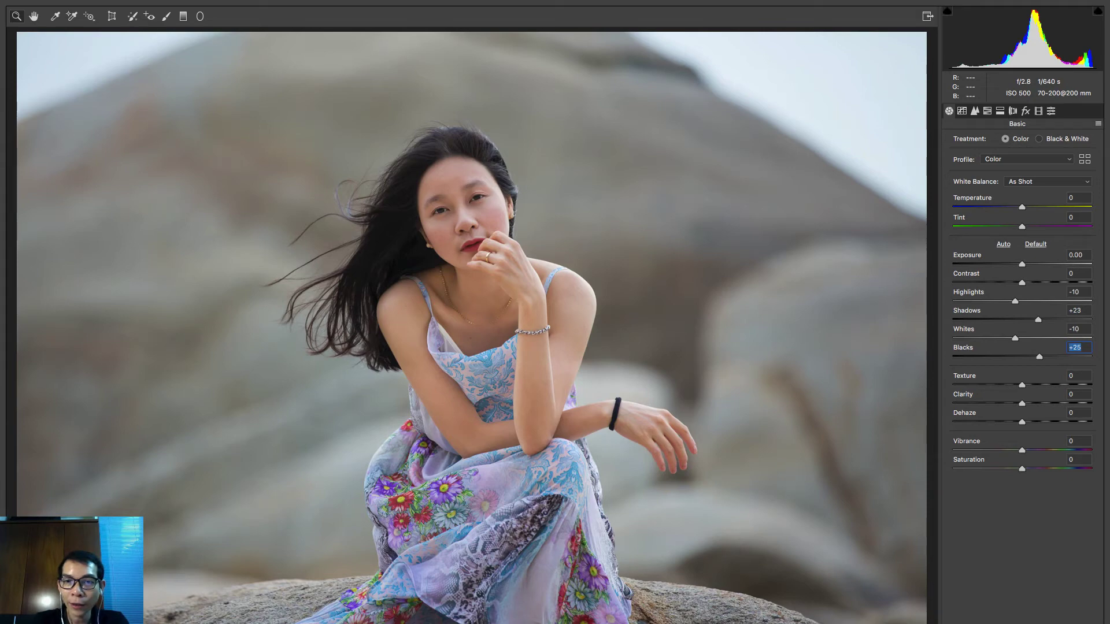
Compare the photo before and after the tone changes, then fit it in the preview
key(ctrl+alt+z)
key(ctrl+z)
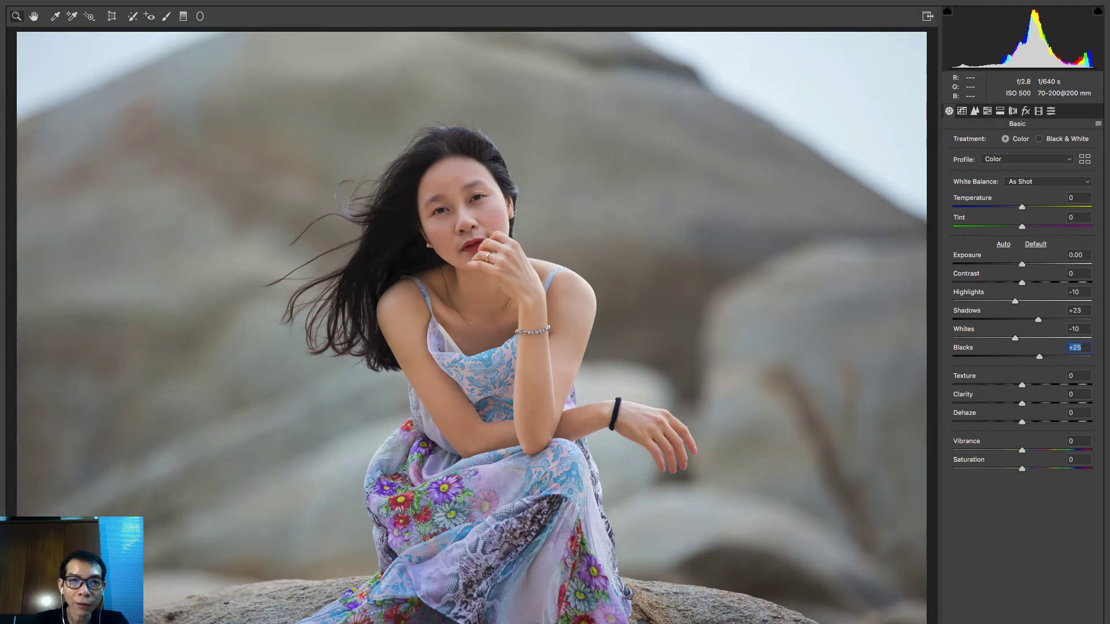
key(ctrl+z)
key(ctrl+z)
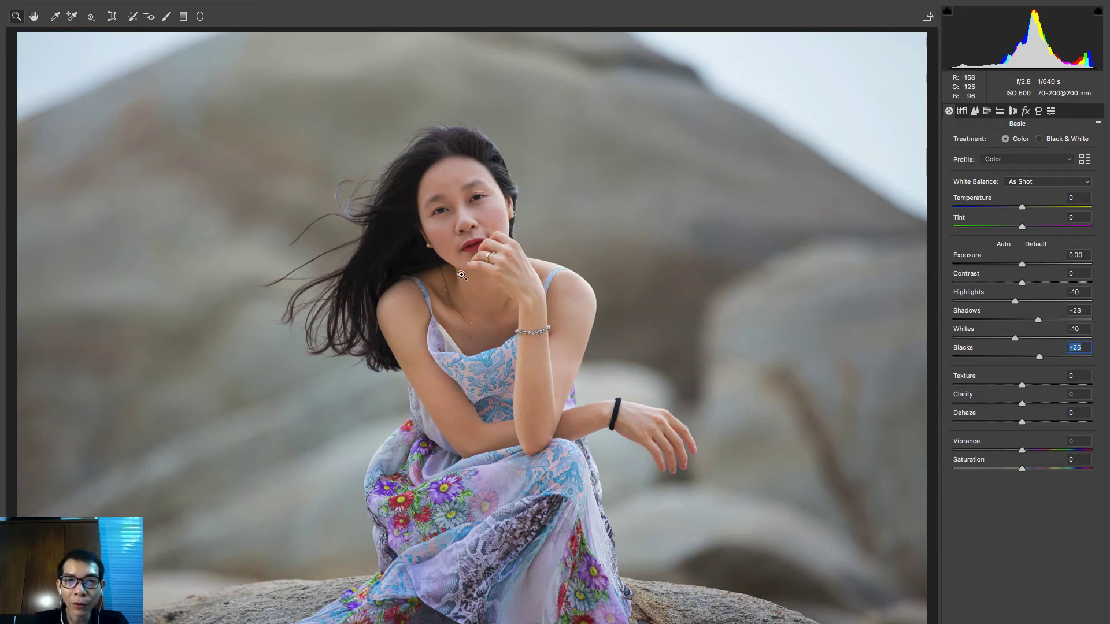
key(ctrl+0)
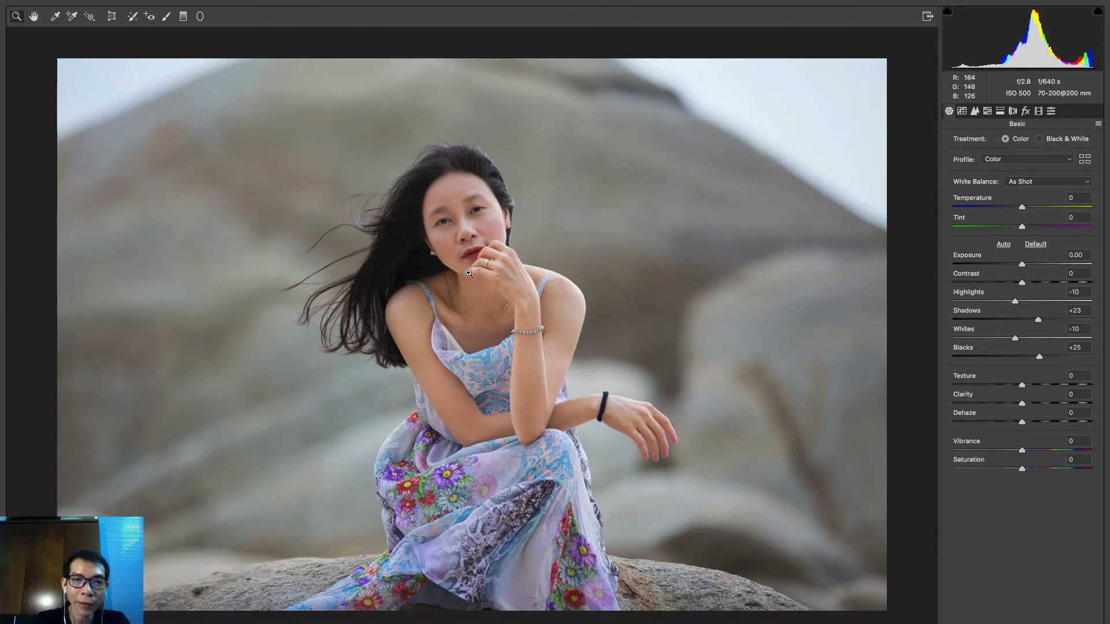
Shape the Red point curve: anchor the midpoint, raise the upper tones, pull input 74 to 65
click(963, 112)
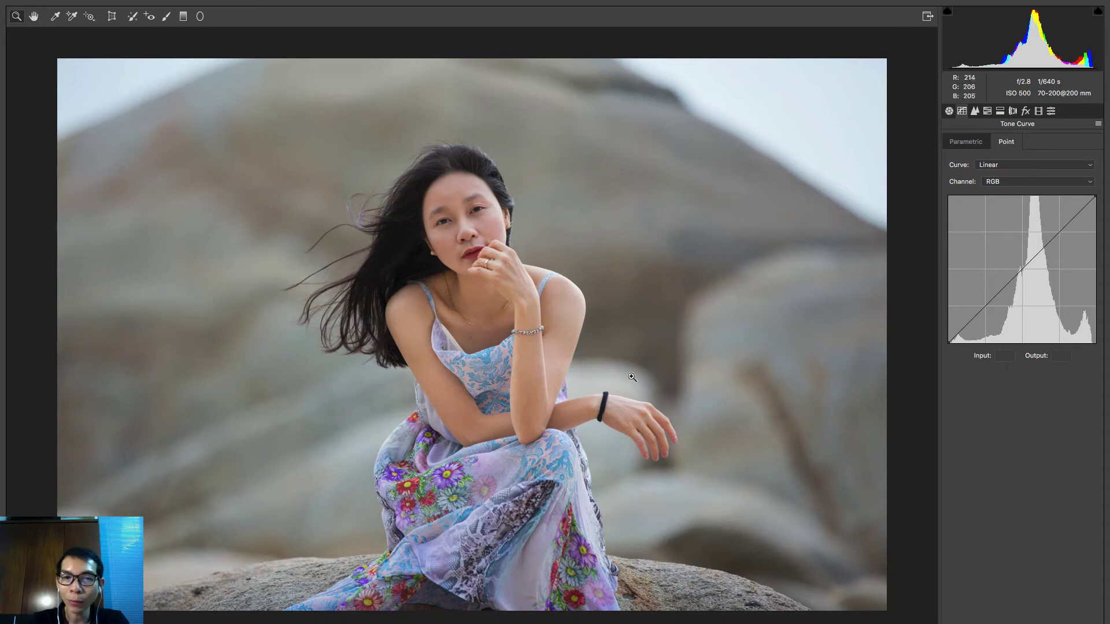
click(993, 181)
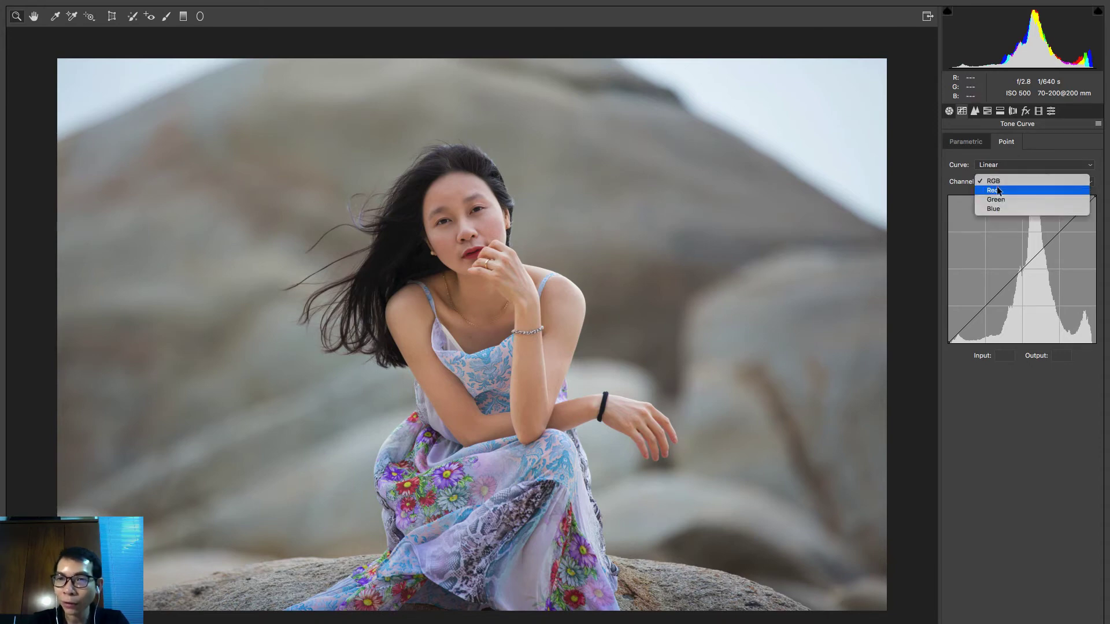
click(997, 191)
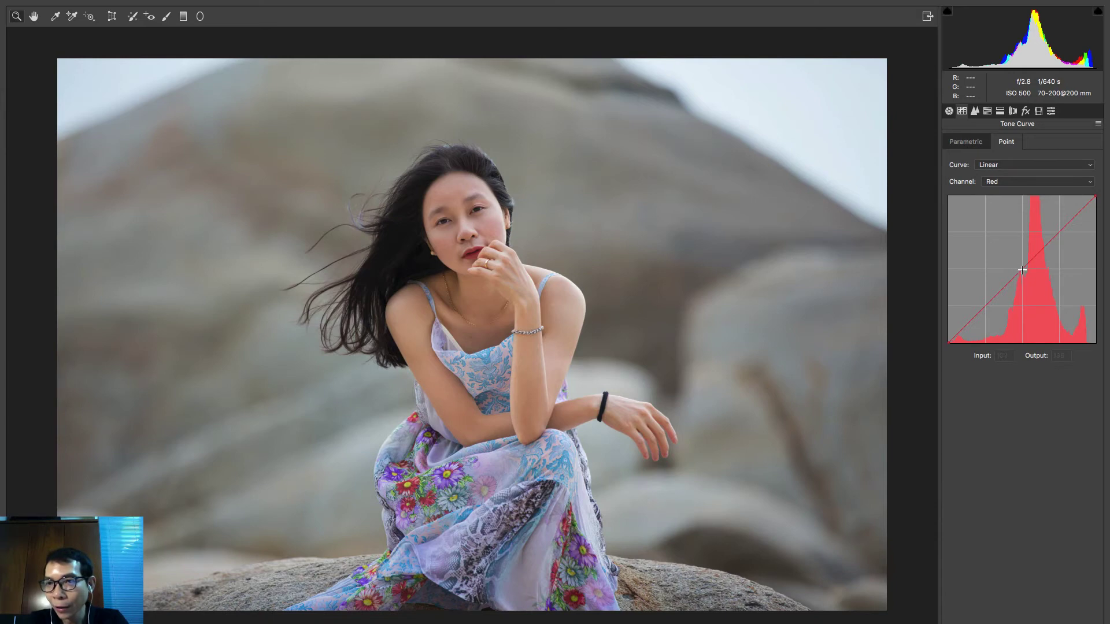
click(1022, 270)
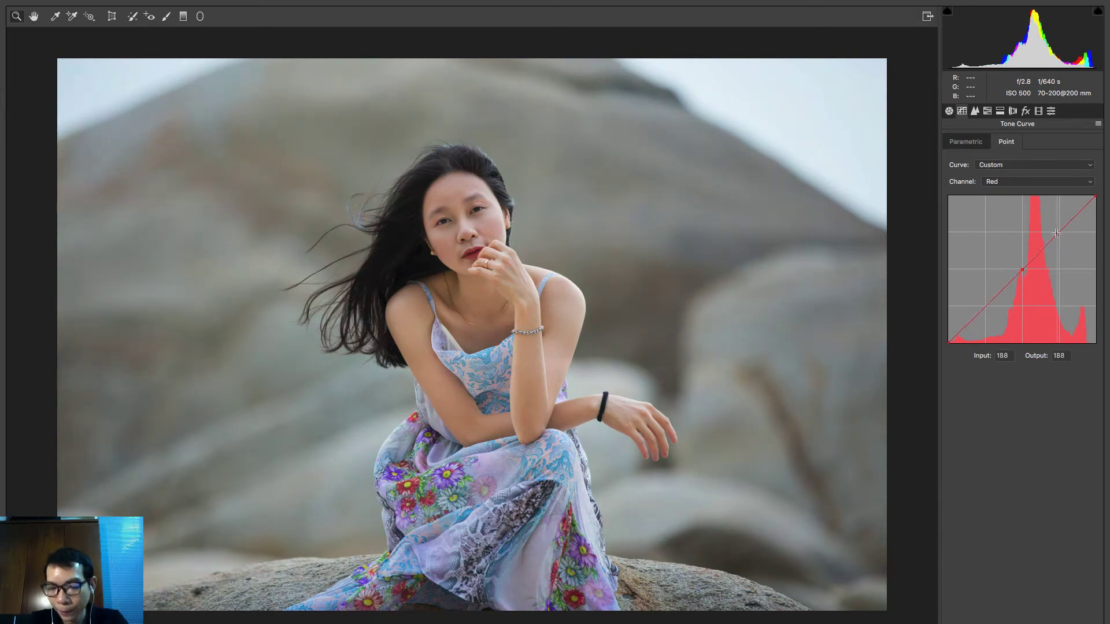
drag(1056, 234, 1054, 232)
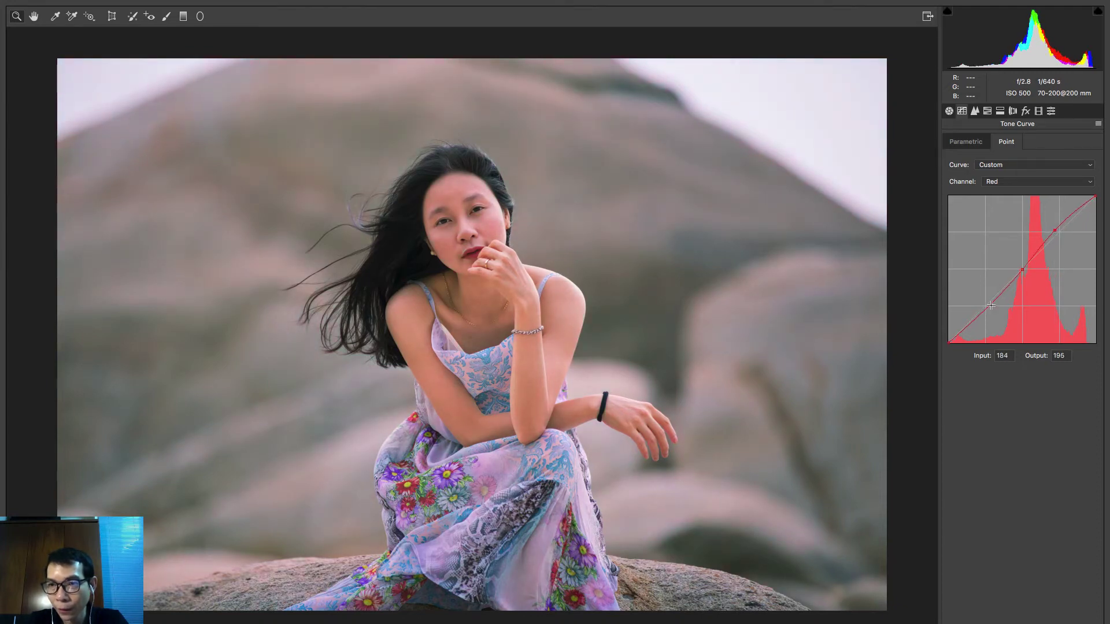
drag(991, 305, 991, 306)
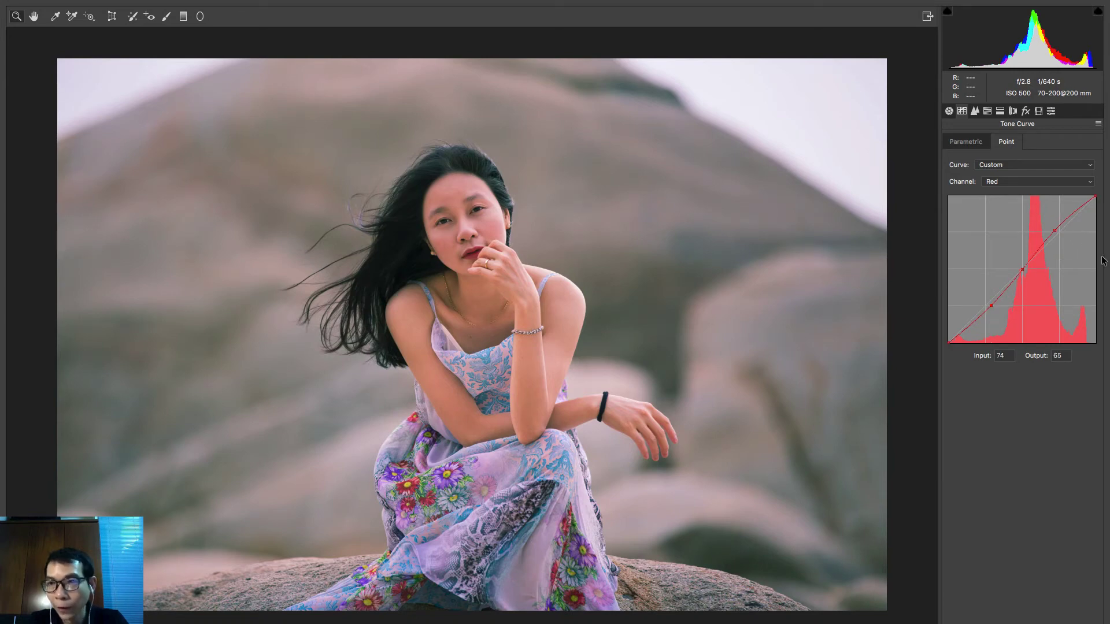
click(1029, 182)
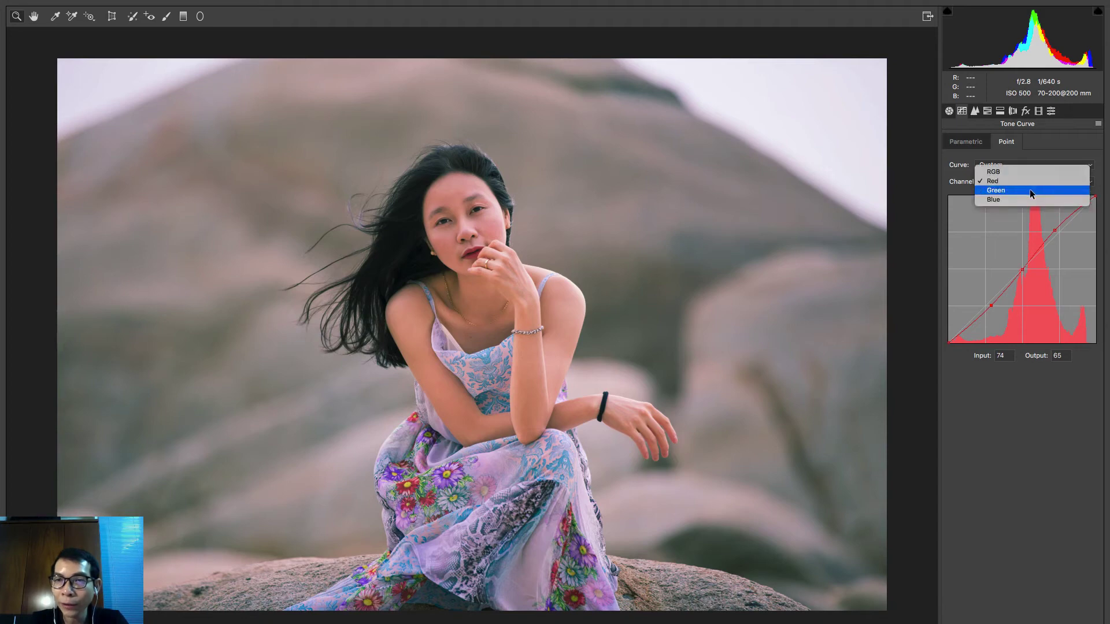
Shape the Green point curve with a midpoint anchor, lifted highlights and lowered shadows
click(1030, 191)
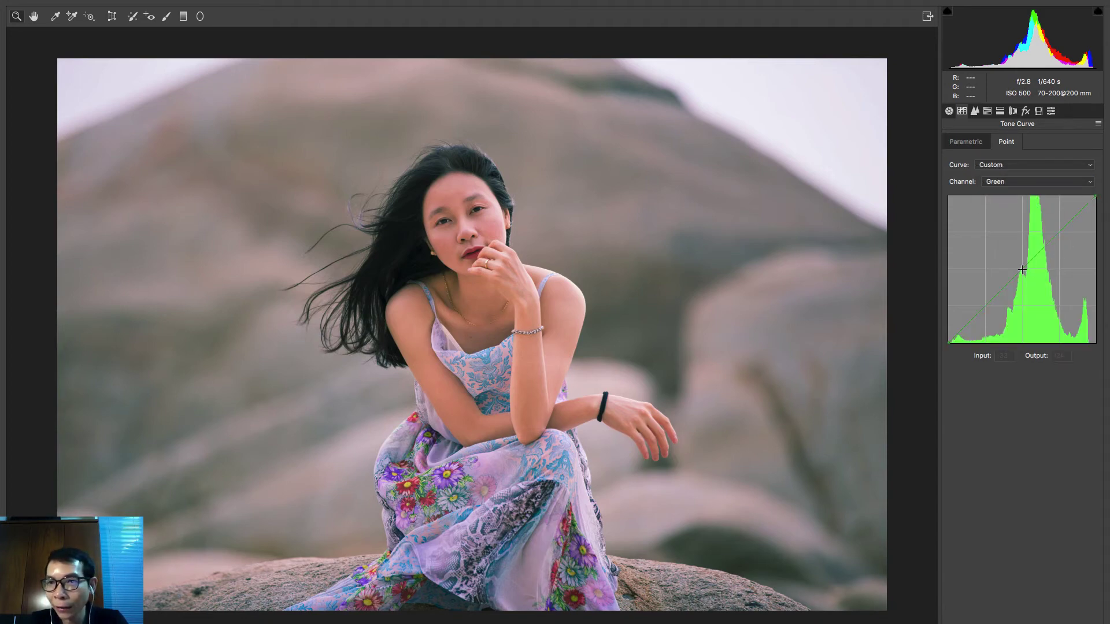
click(1022, 270)
drag(1022, 270, 1022, 268)
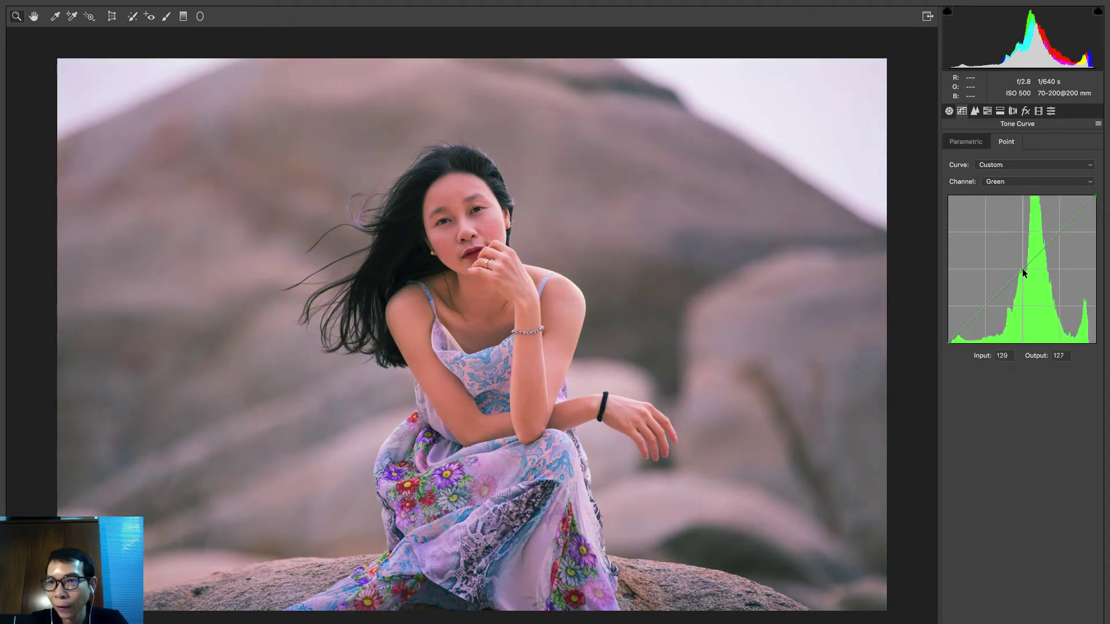
drag(1056, 236, 1053, 234)
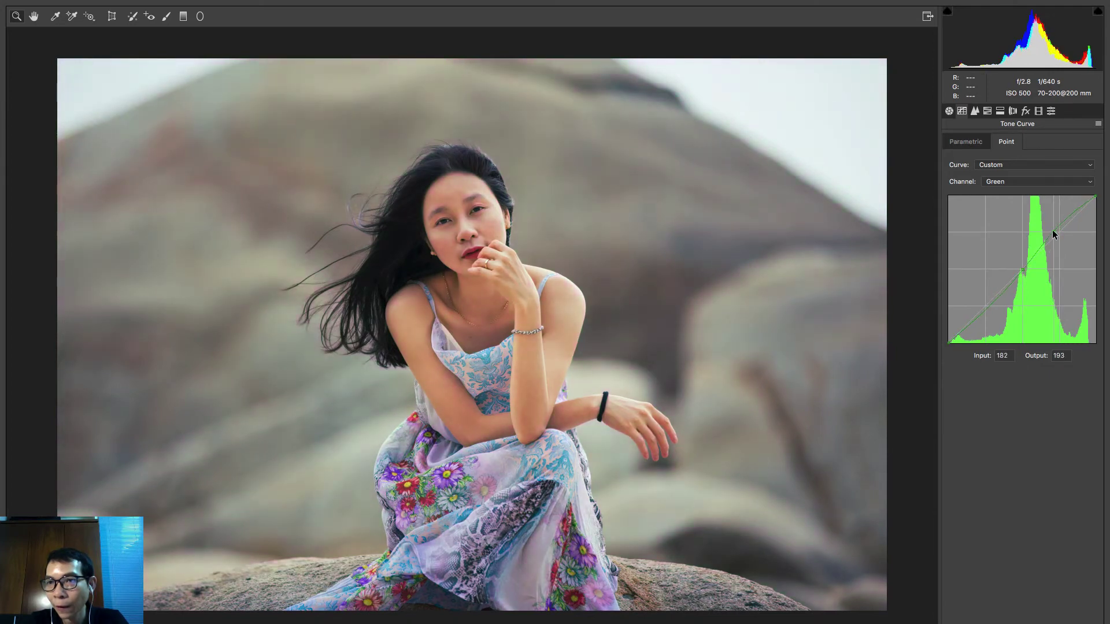
click(994, 303)
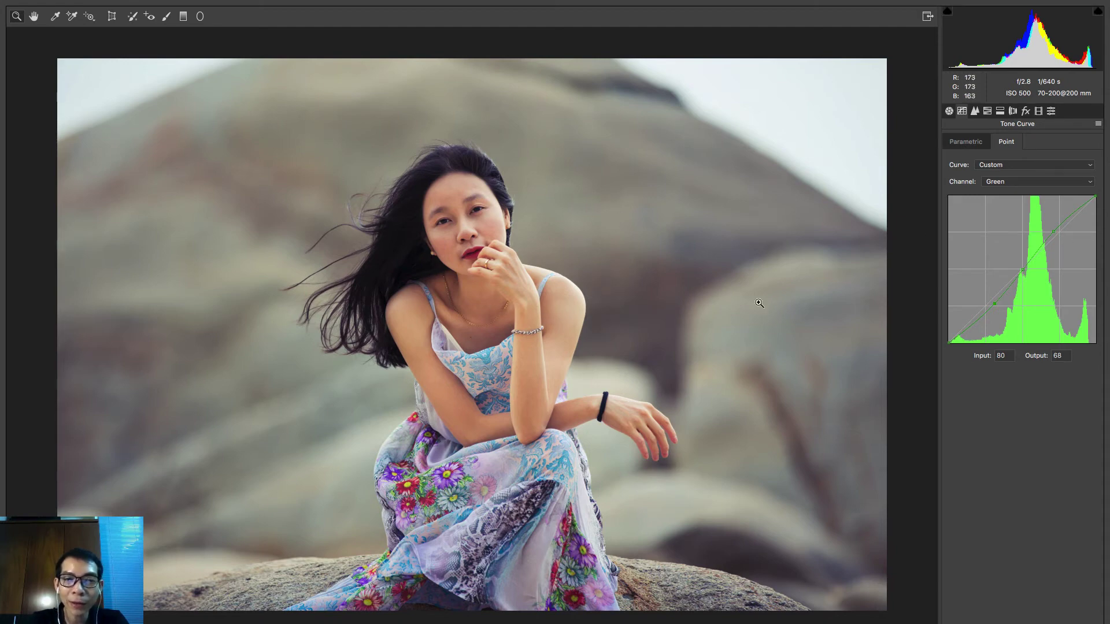
Give the Blue curve an S shape, lifting 174 to 186 and dropping 72 to 63
click(1014, 181)
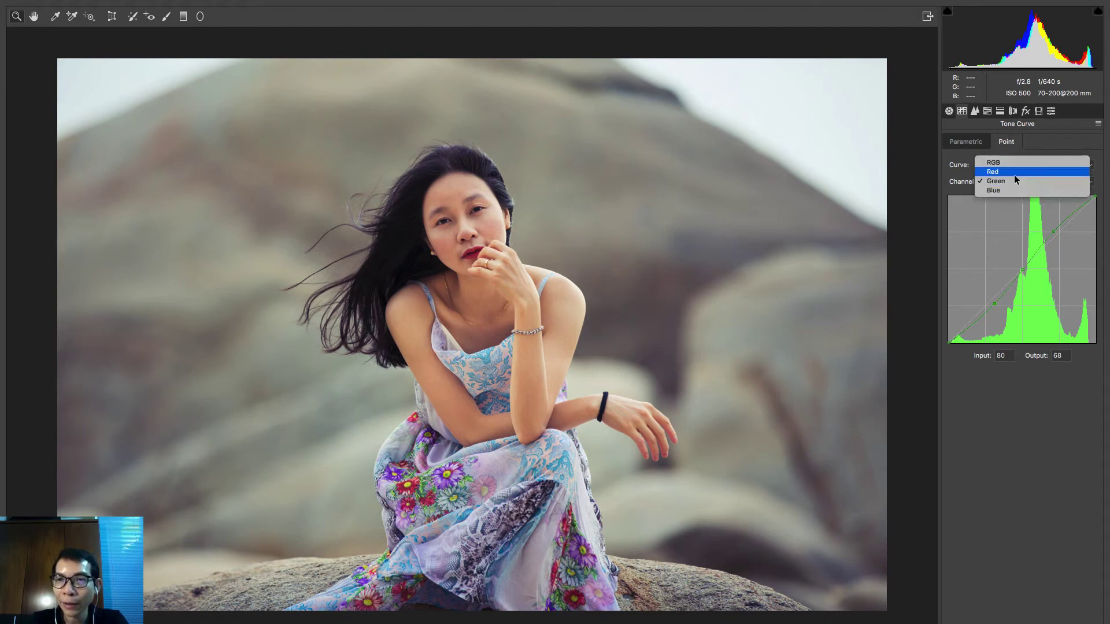
click(1018, 229)
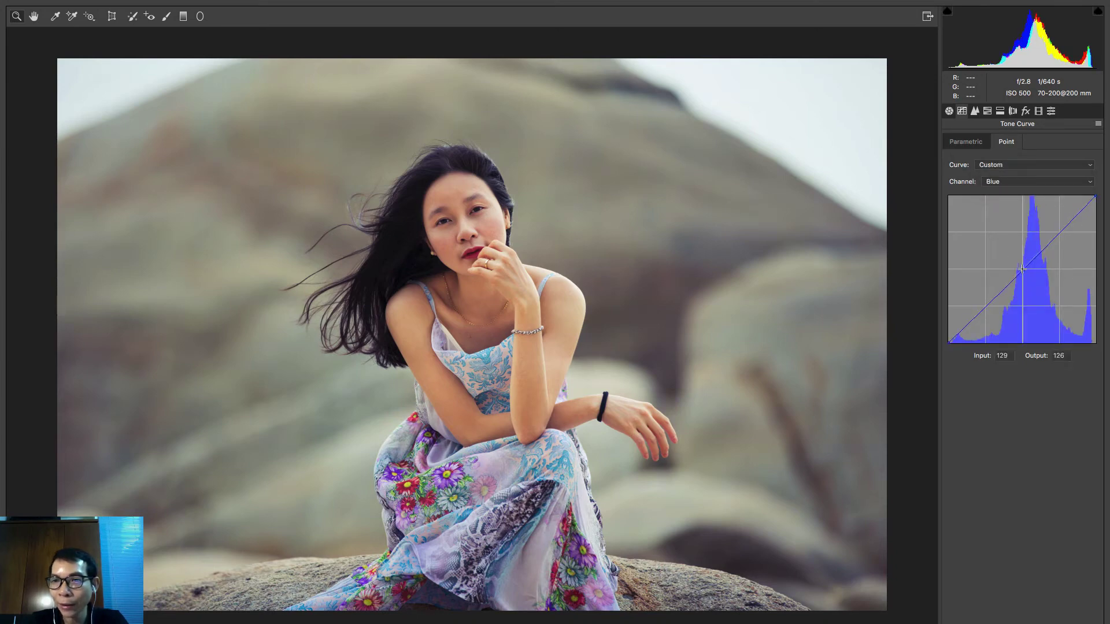
click(1022, 269)
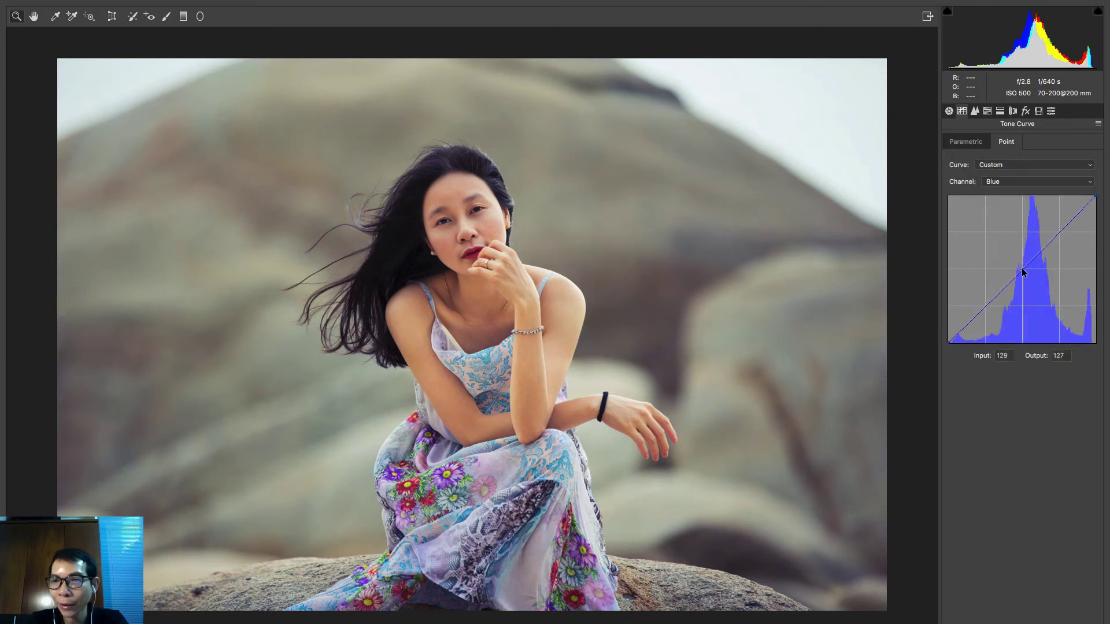
click(1052, 241)
drag(1051, 238, 1048, 234)
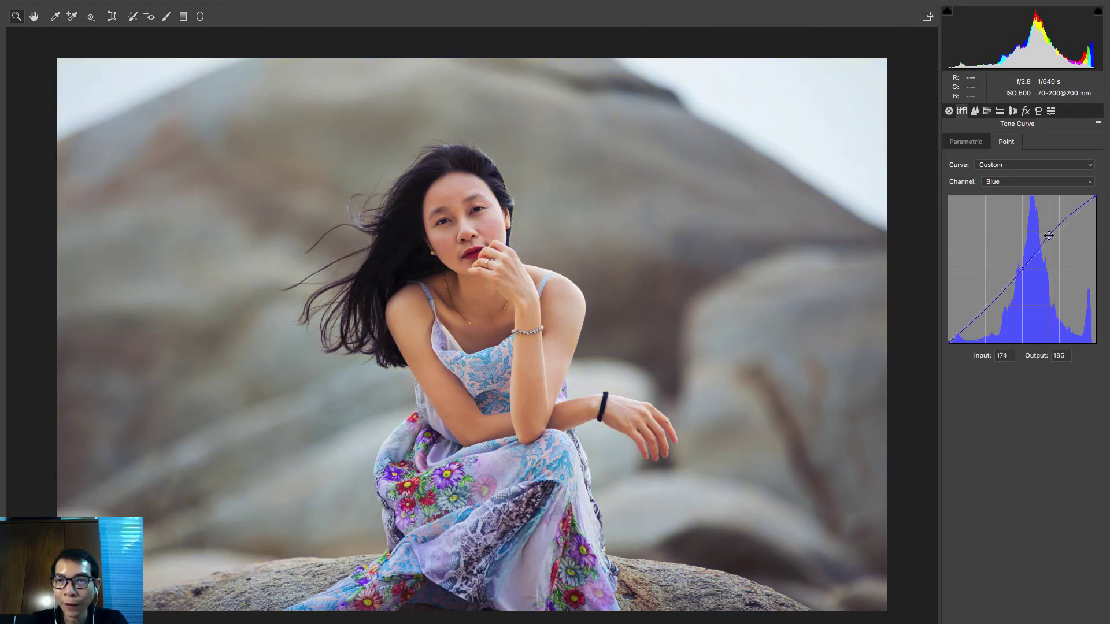
drag(990, 301, 989, 309)
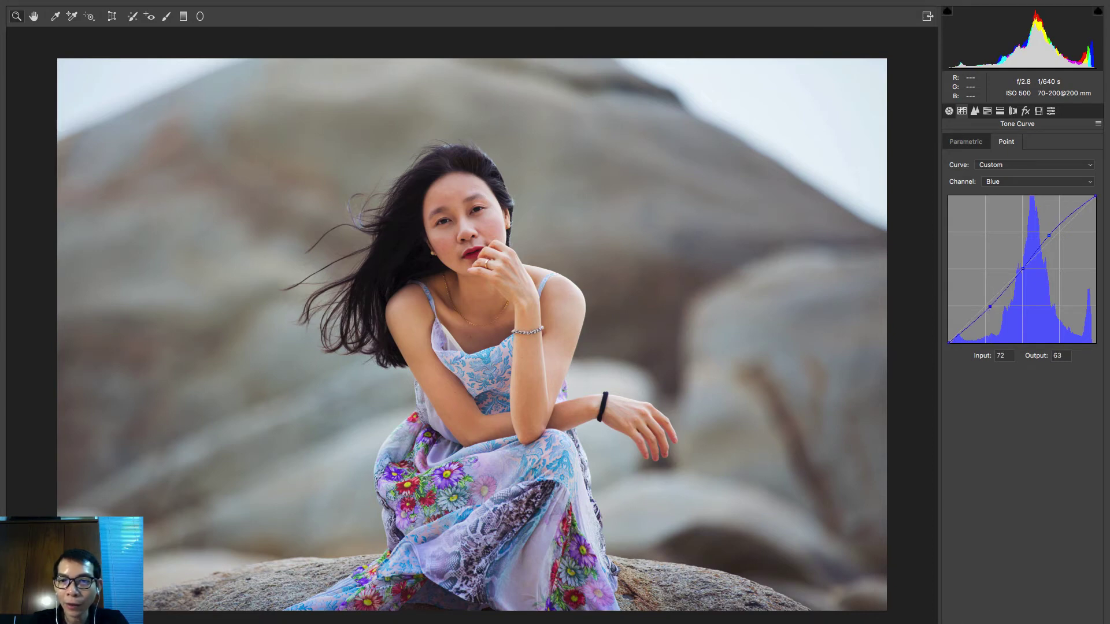
Undo and redo the blue curve to compare, leaving it back at Linear
key(ctrl+z)
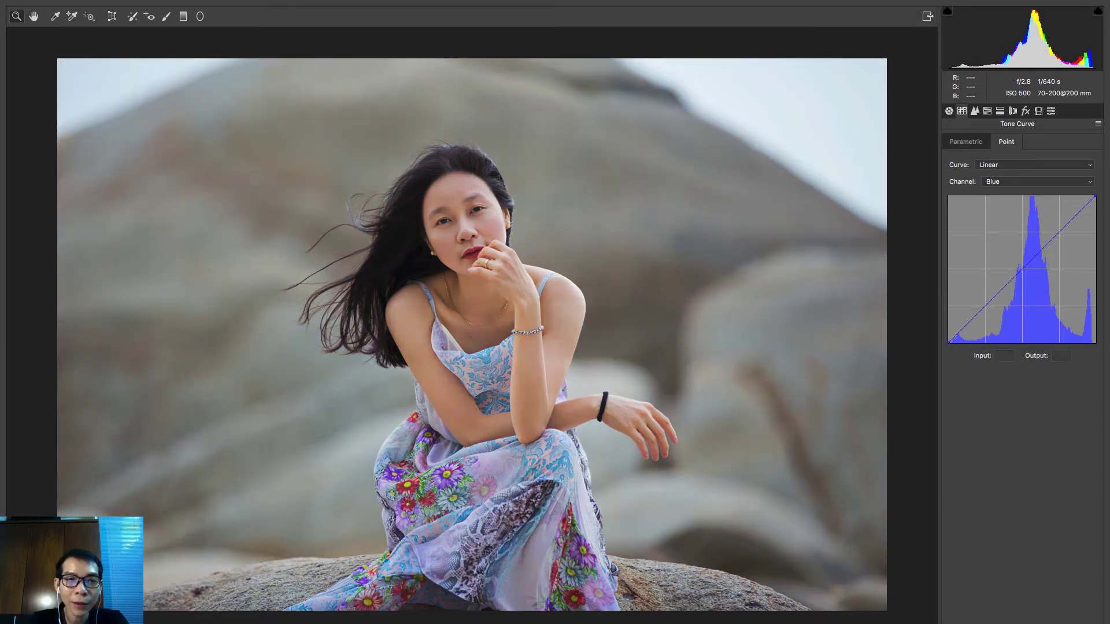
key(ctrl+z)
key(ctrl+z)
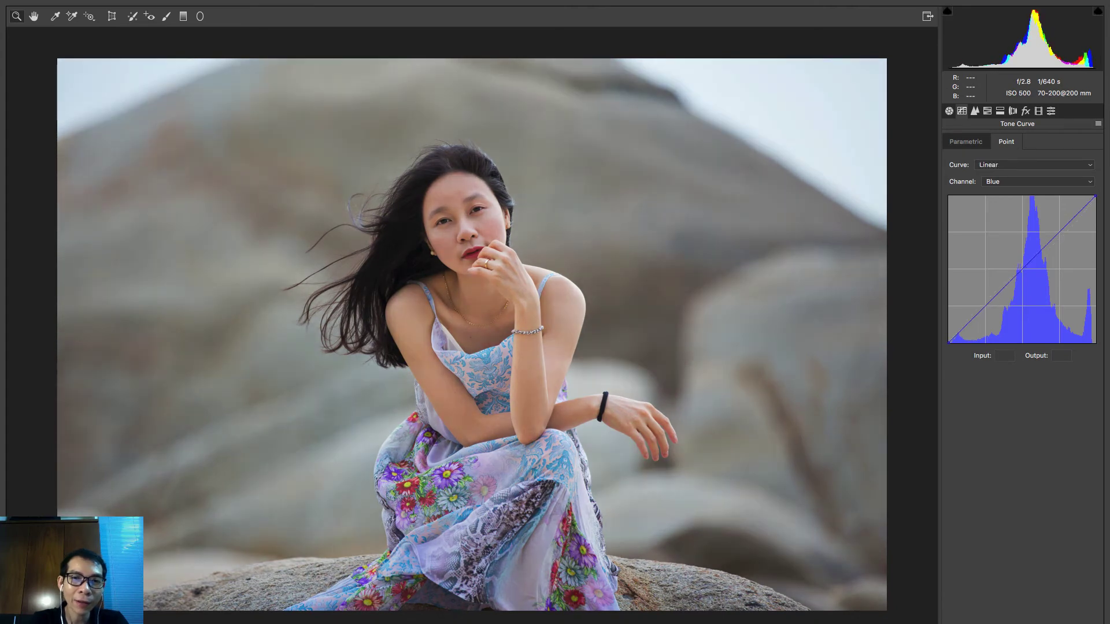
key(ctrl+z)
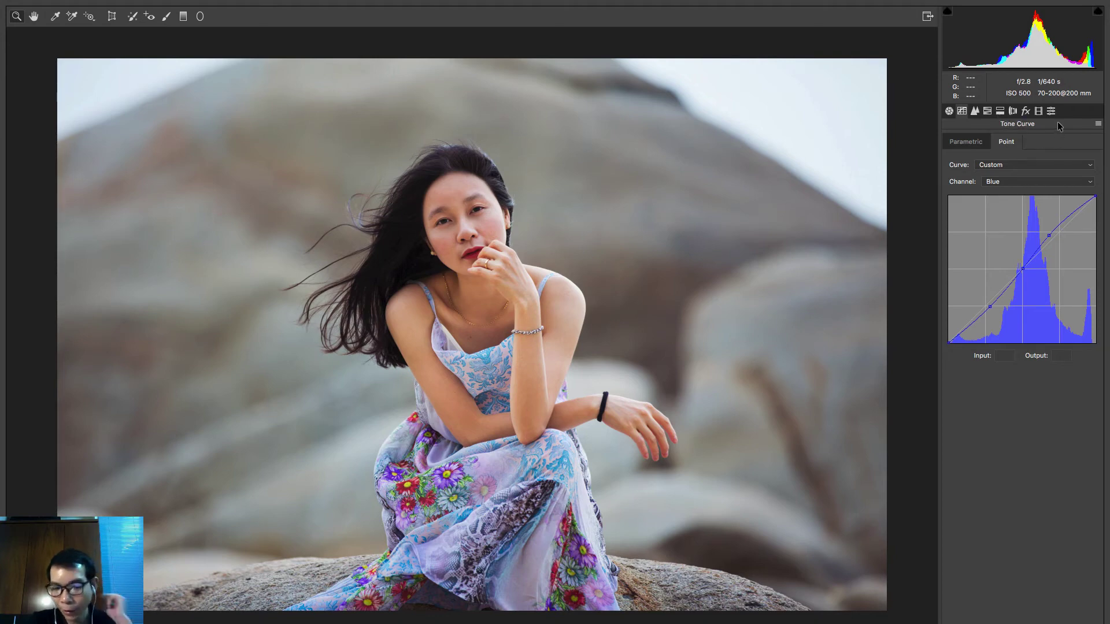
Set Detail sharpening Amount to 10, checking the face at 100% before fitting the view
click(975, 111)
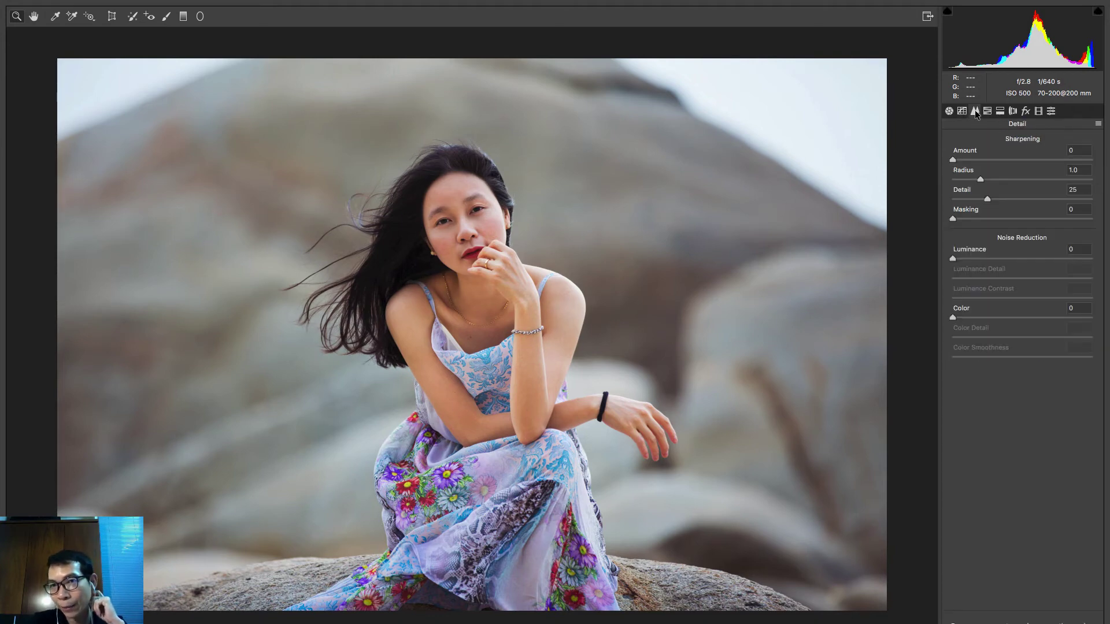
double_click(17, 16)
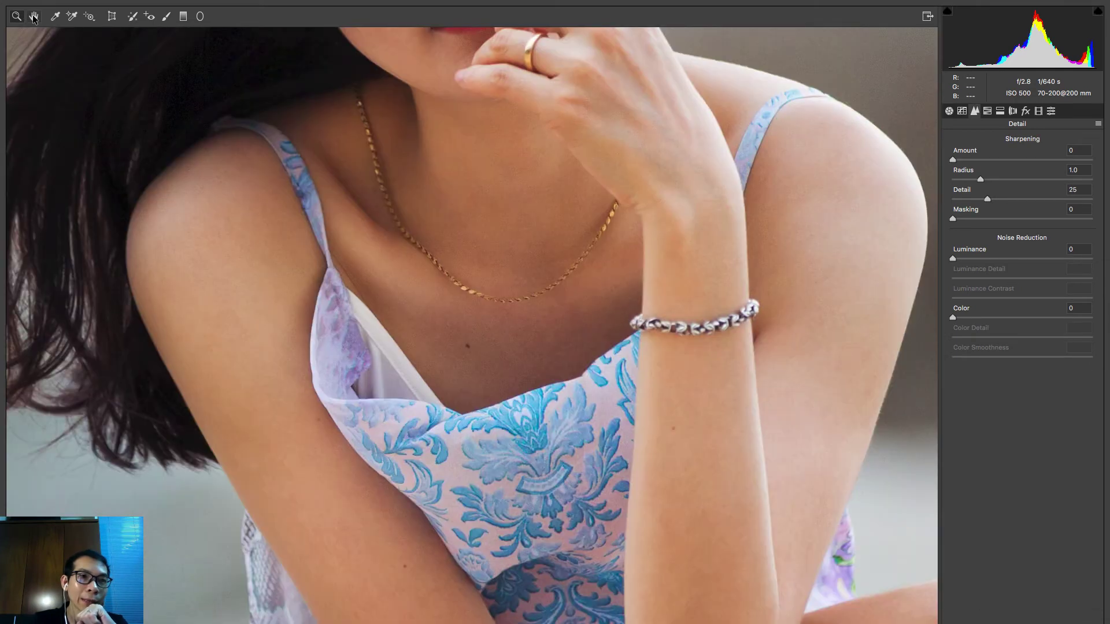
click(33, 16)
mouse_move(402, 34)
mouse_down()
mouse_move(484, 380)
mouse_move(467, 418)
mouse_up()
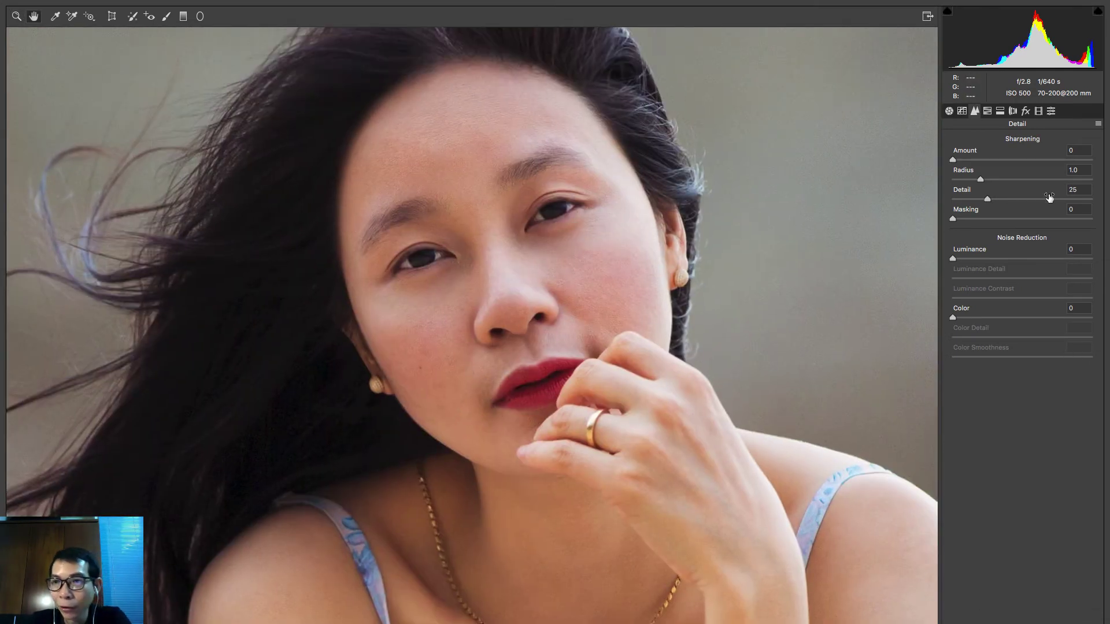
click(1076, 151)
text(15)
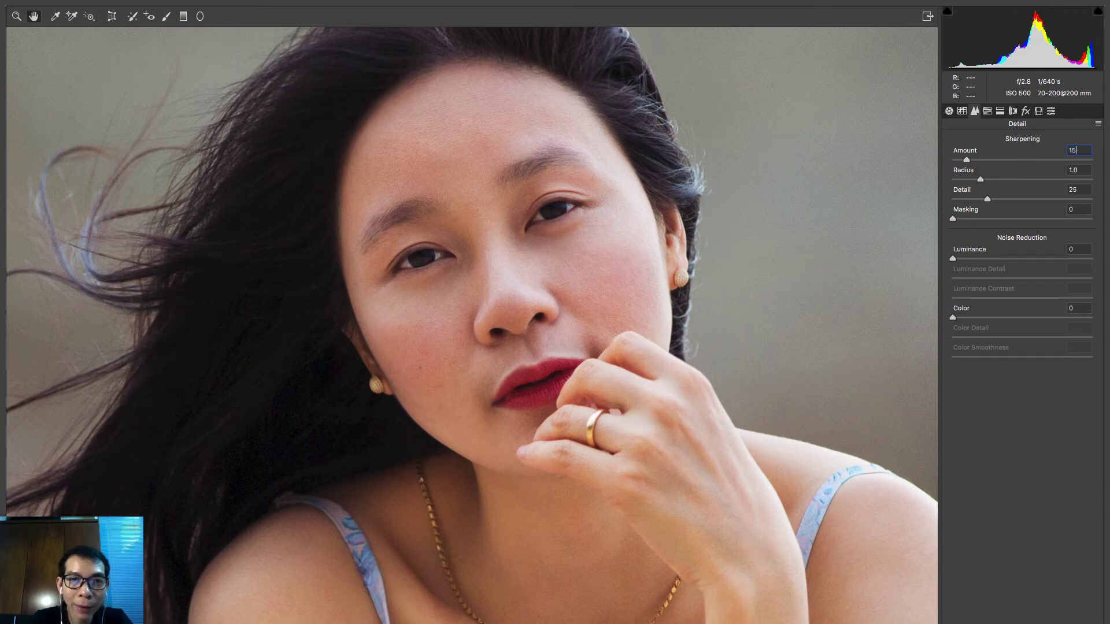
double_click(35, 17)
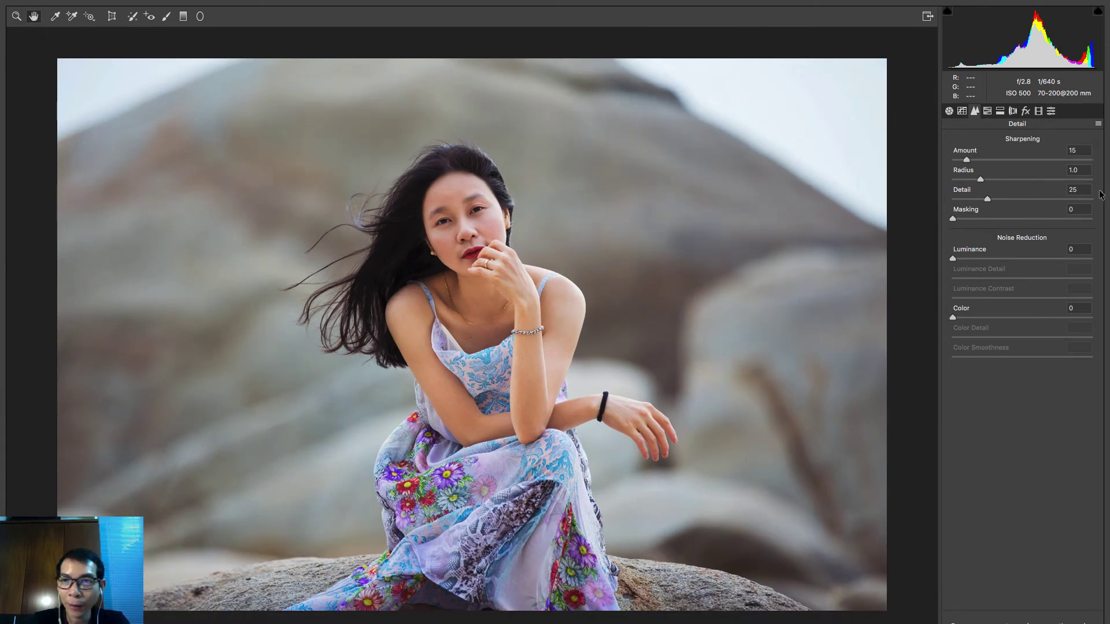
text(10)
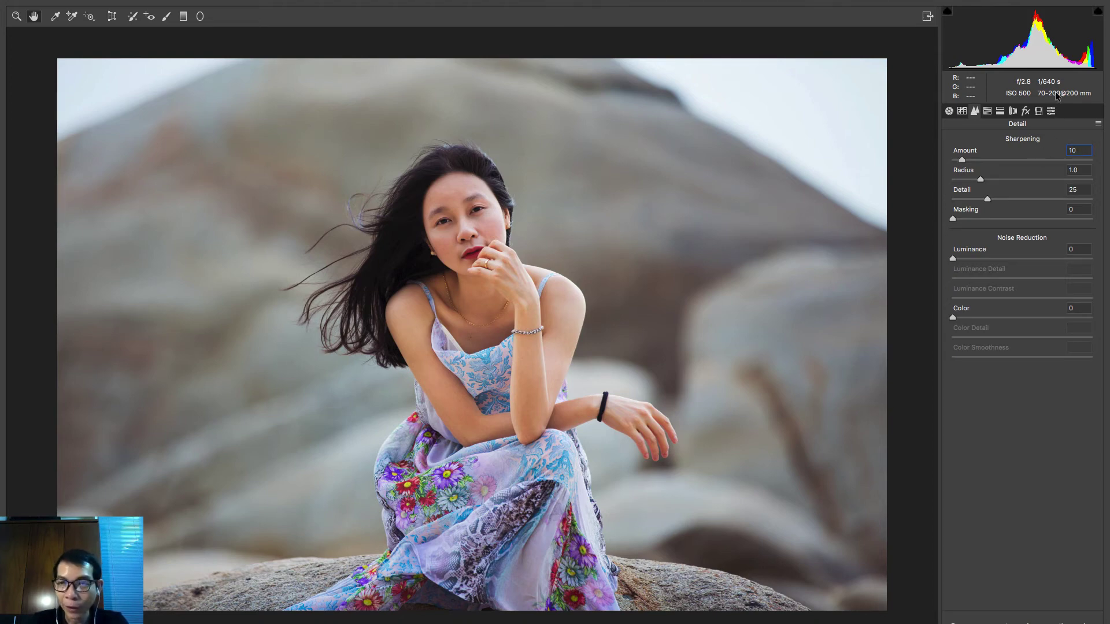
Set the HSL Saturation for Oranges to -10, then show the Split Toning settings
click(987, 111)
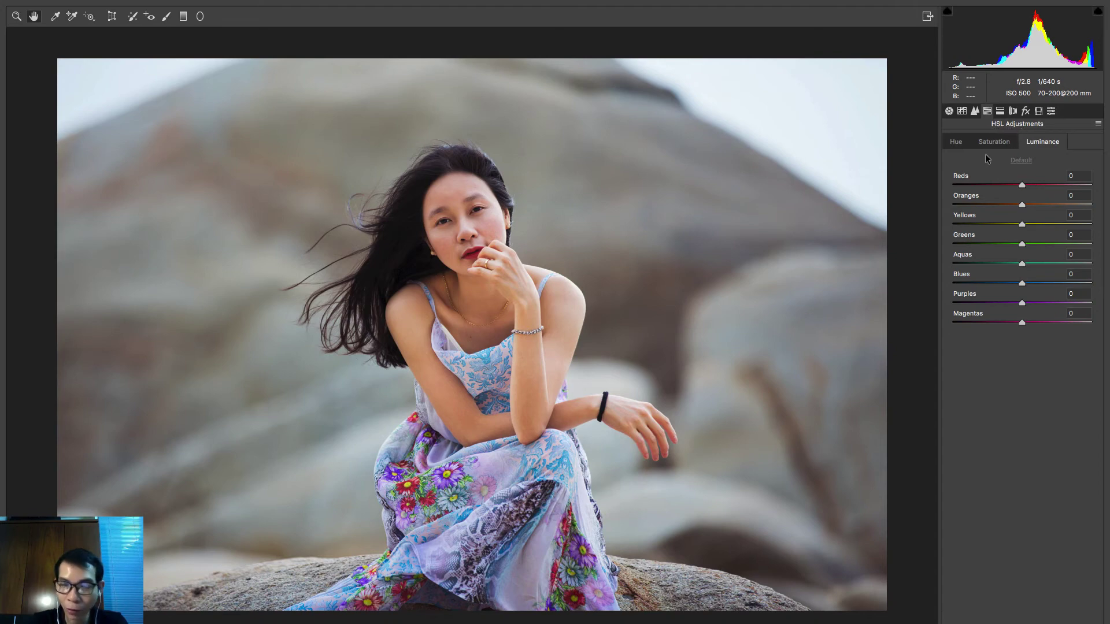
click(991, 140)
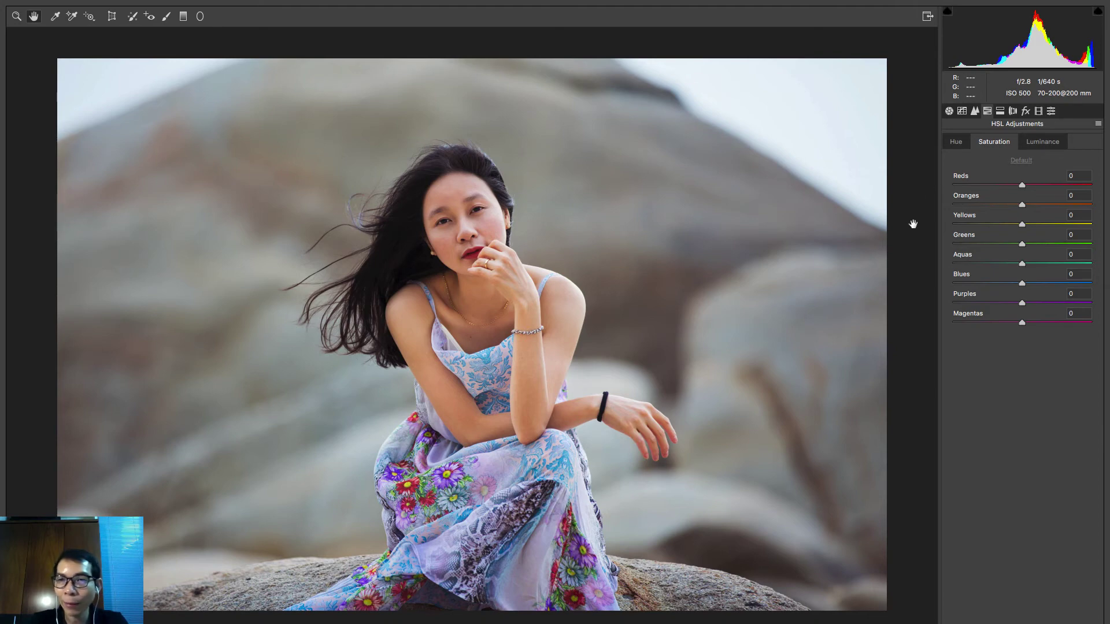
click(1016, 205)
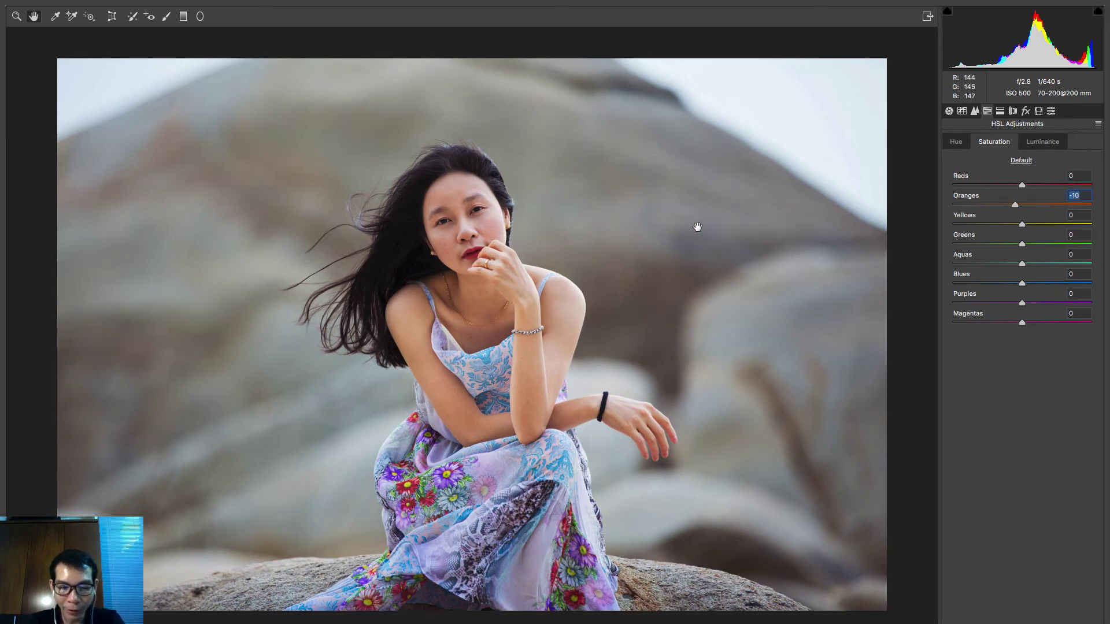
click(1000, 111)
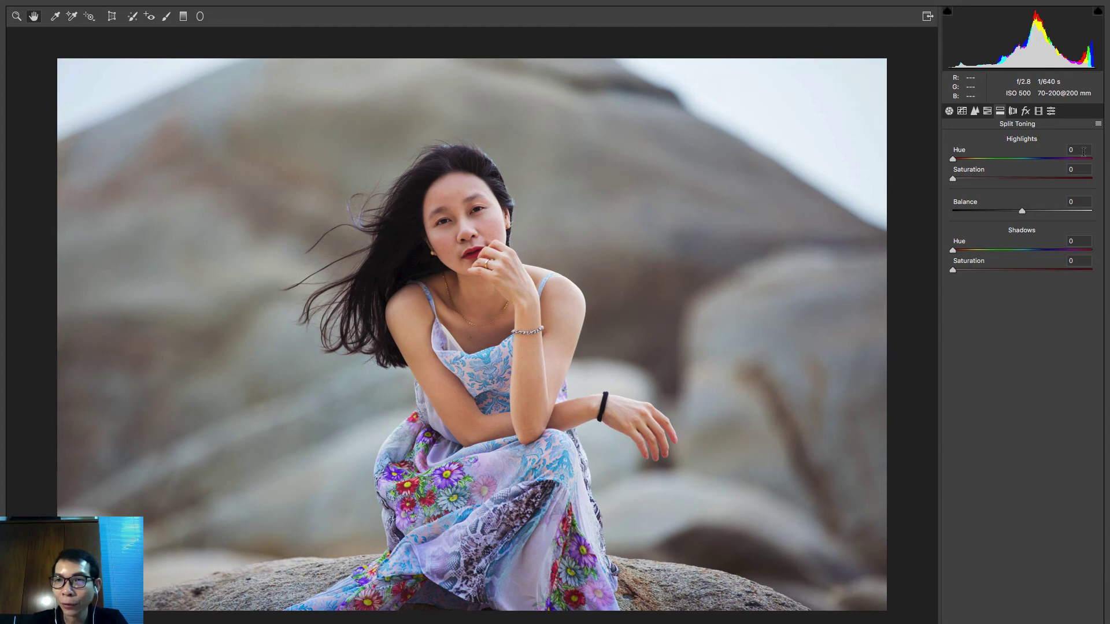
Set Split Toning Highlights to Hue 170 and Saturation 5
click(1082, 150)
text(17)
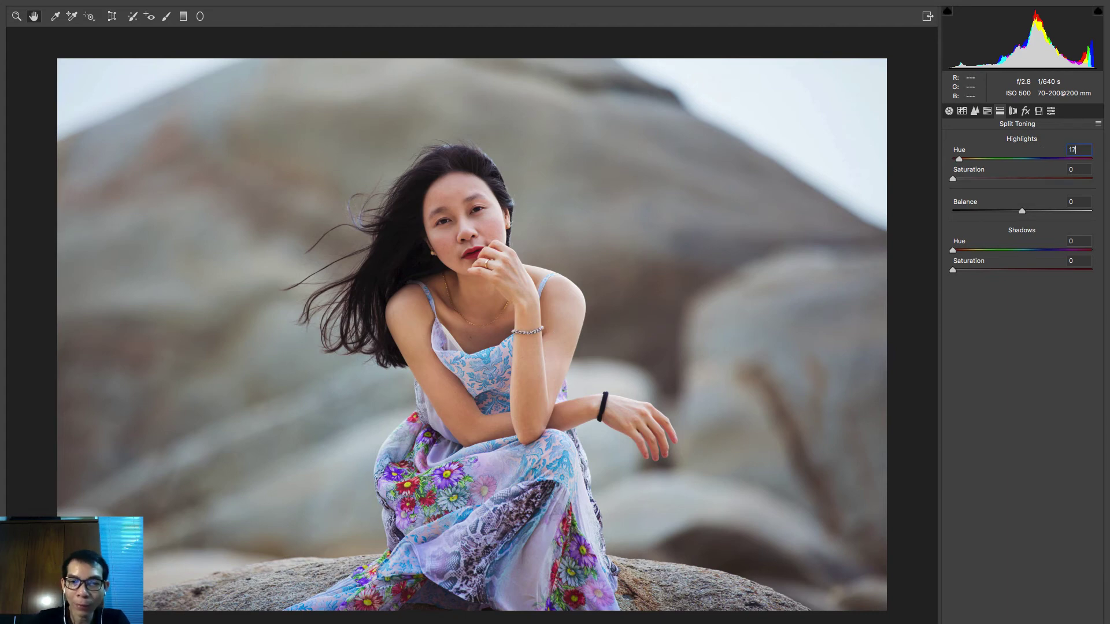
text(0)
key(Tab)
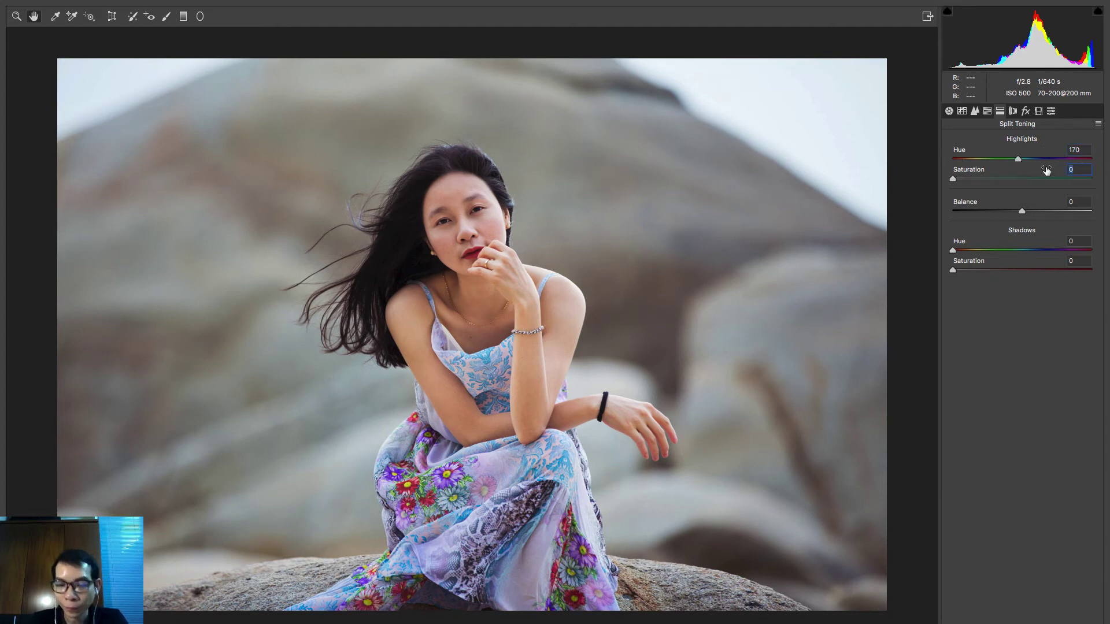
text(5)
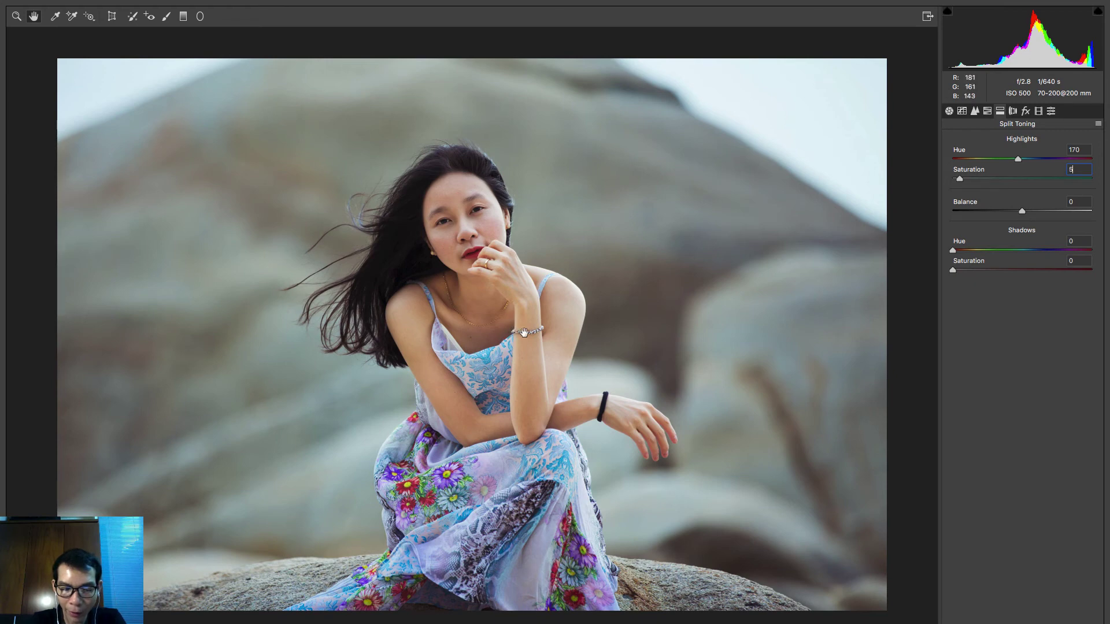
Raise Calibration Blue Primary saturation to +31 and apply the Camera Raw edits
click(1039, 111)
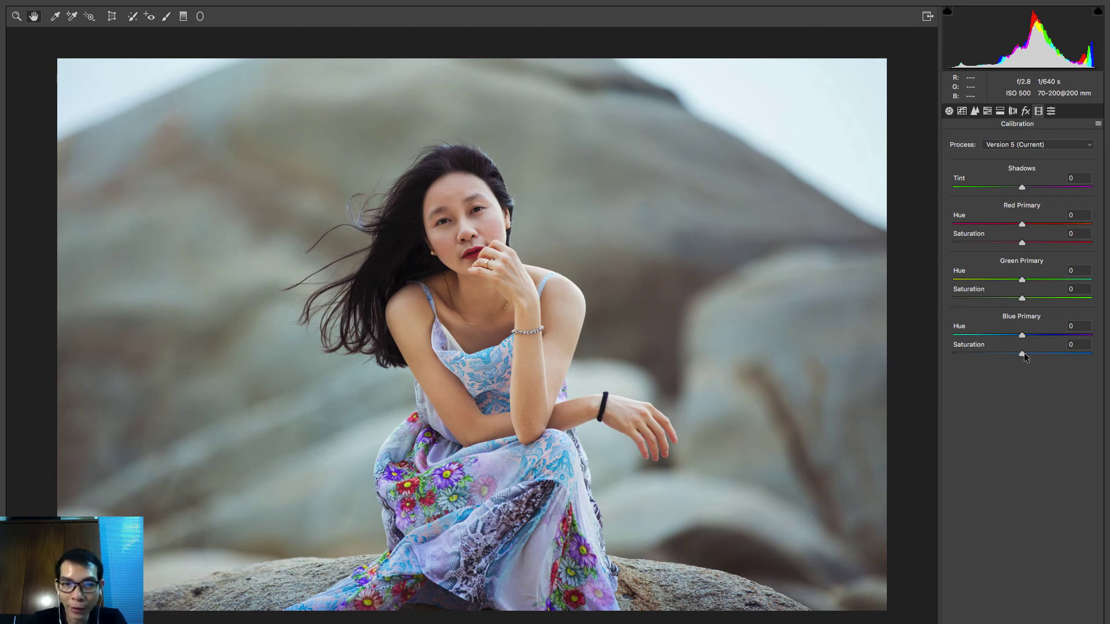
key(ctrl+minus)
drag(1023, 353, 1040, 354)
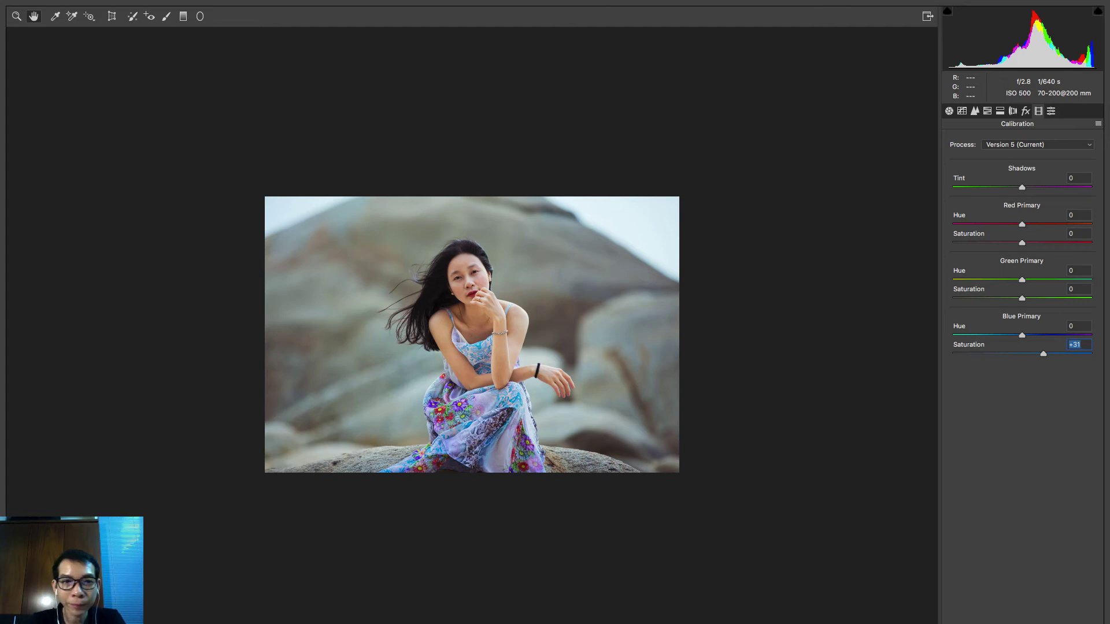
key(Return)
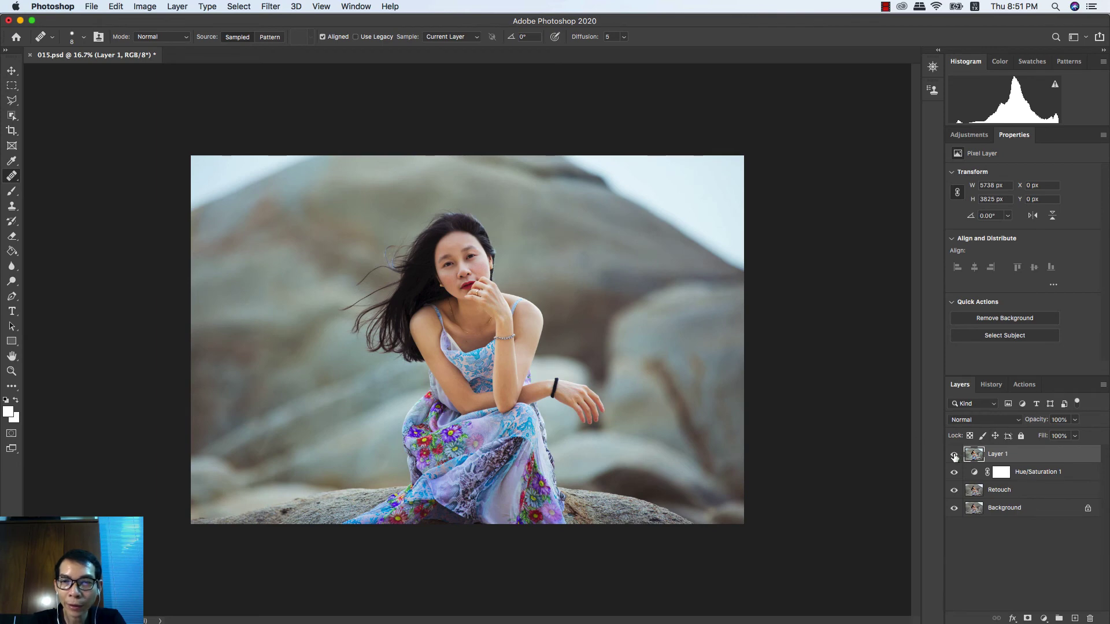
Toggle Layer 1's visibility to compare the colour grade with the original
click(953, 457)
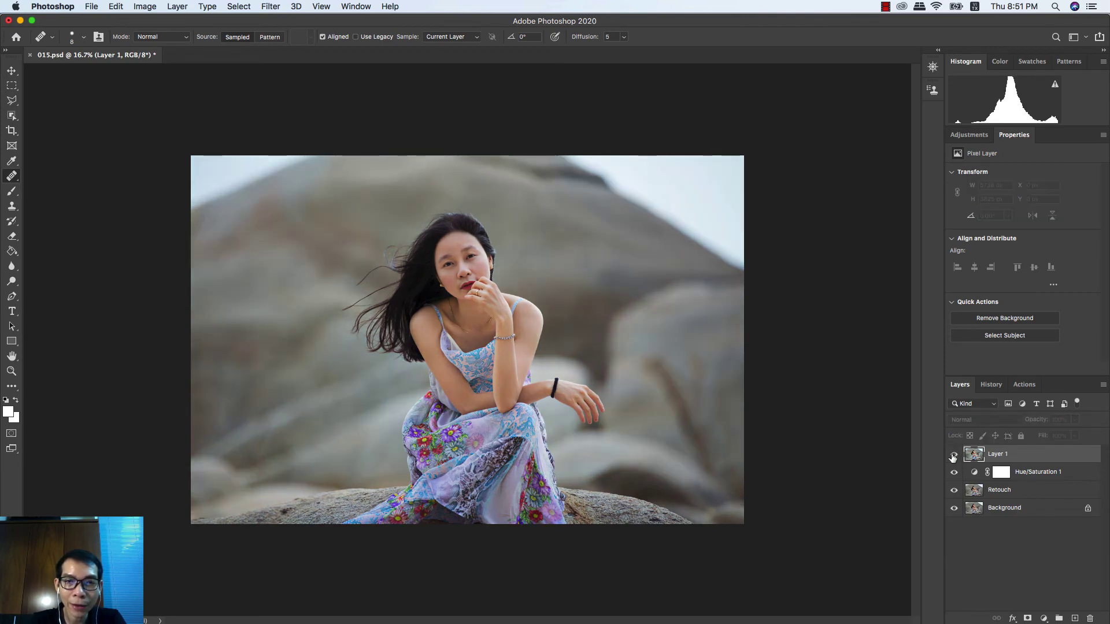
click(953, 456)
click(953, 457)
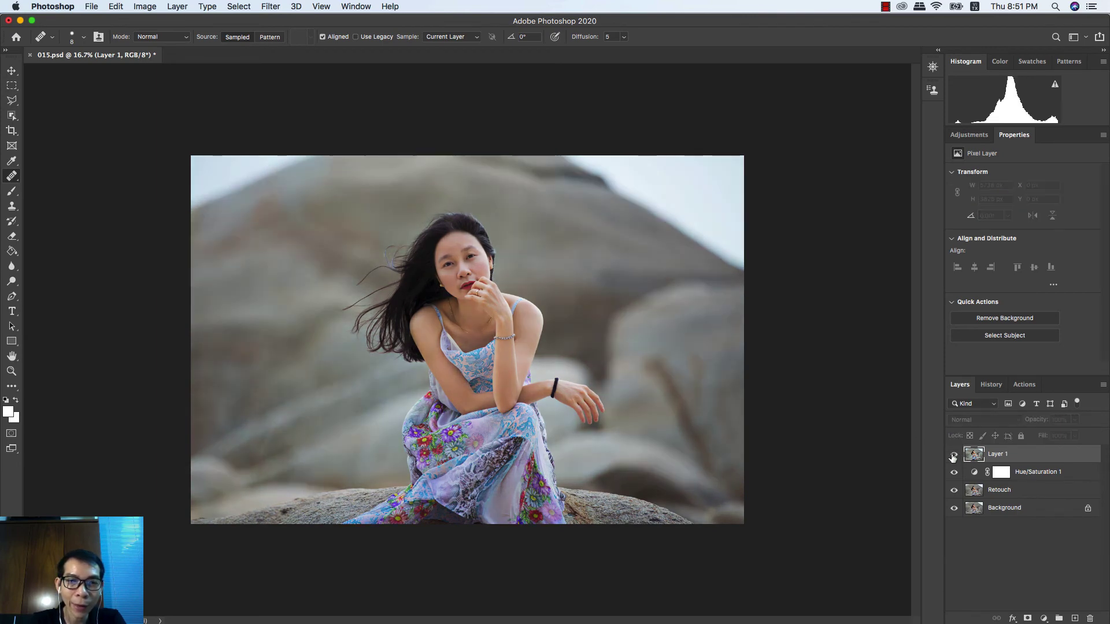
click(953, 457)
click(953, 457)
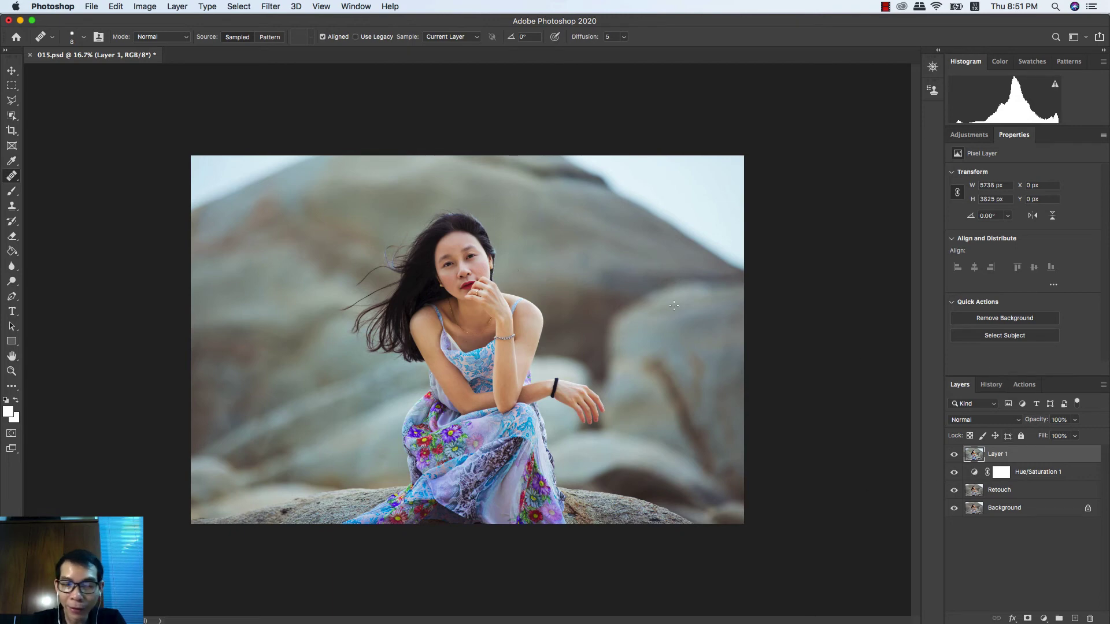
Lower Layer 1's opacity to 60%
click(1075, 420)
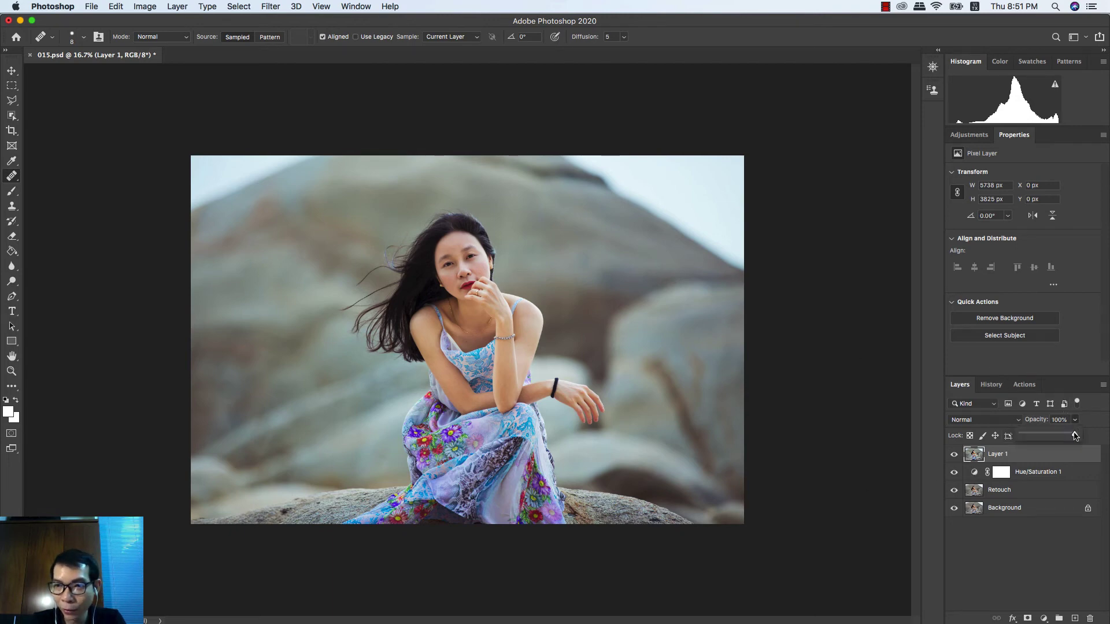
drag(1075, 436, 1055, 435)
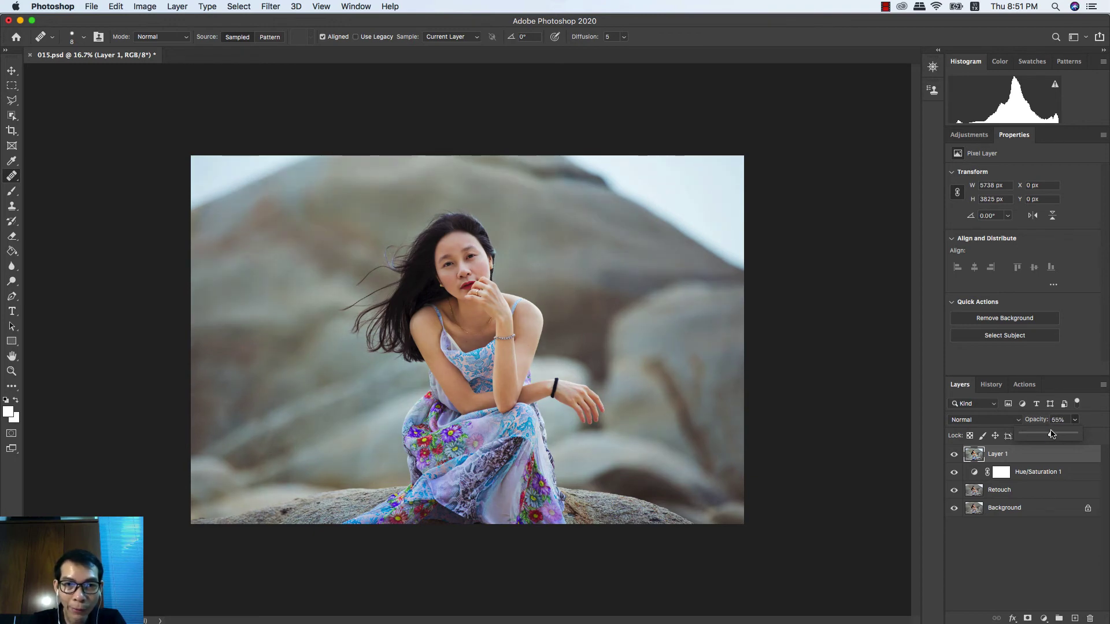
click(916, 434)
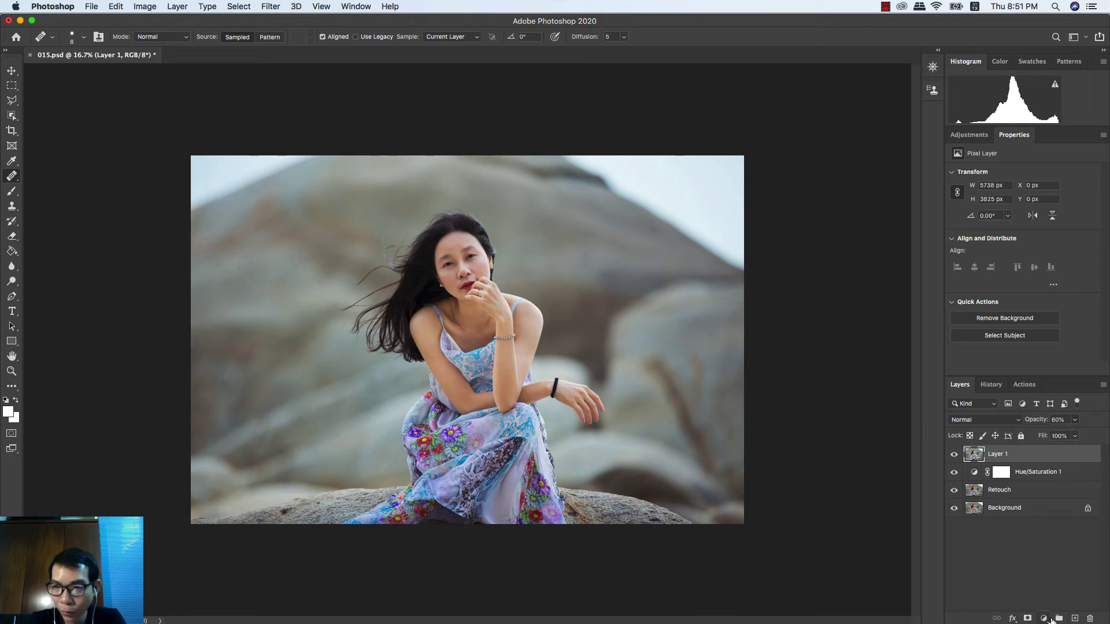
Add a Brightness/Contrast adjustment layer with Brightness 0 and Contrast 8
click(1044, 619)
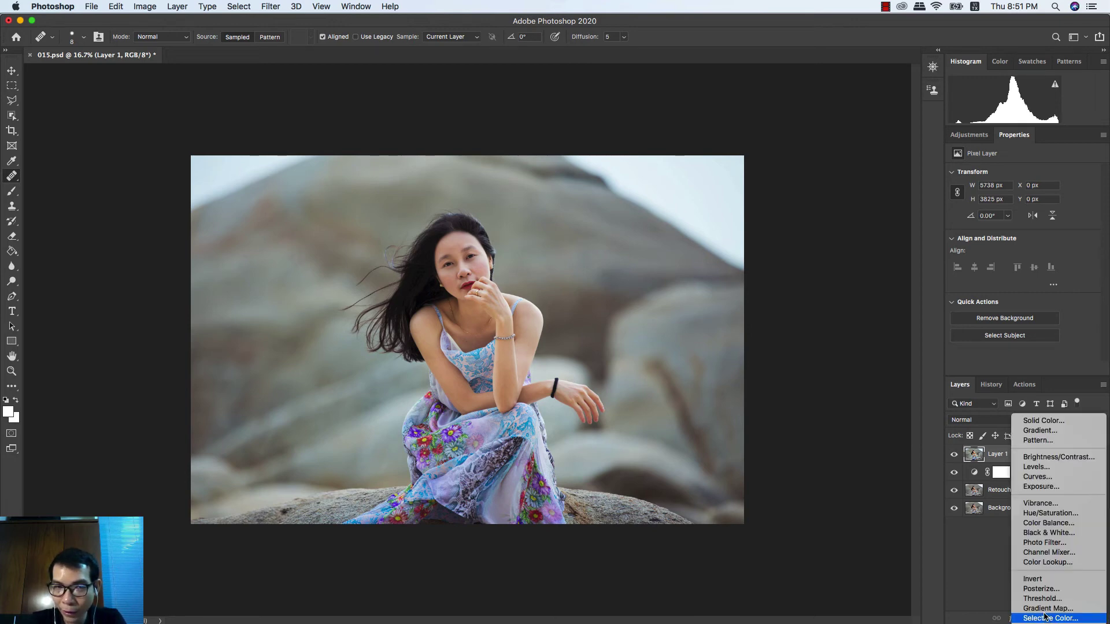
click(1059, 457)
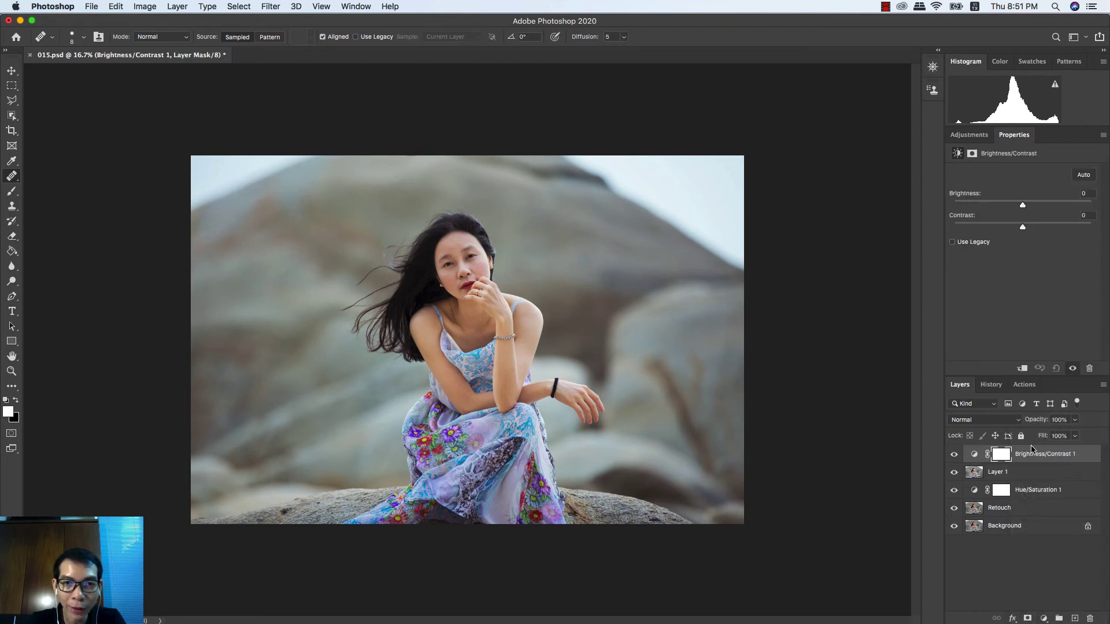
click(1086, 217)
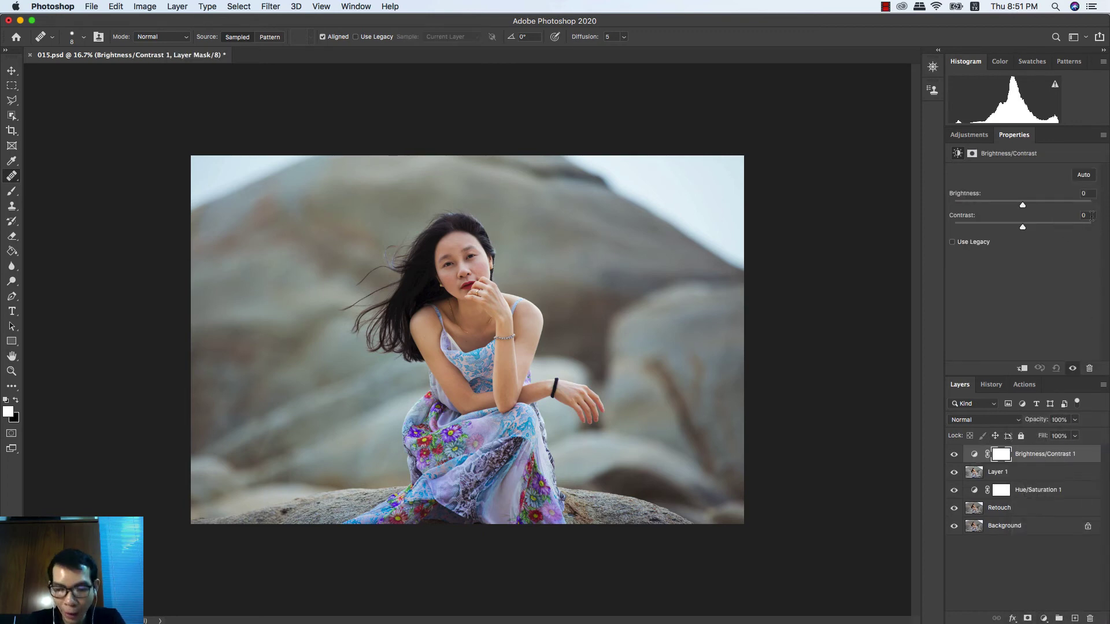
text(5)
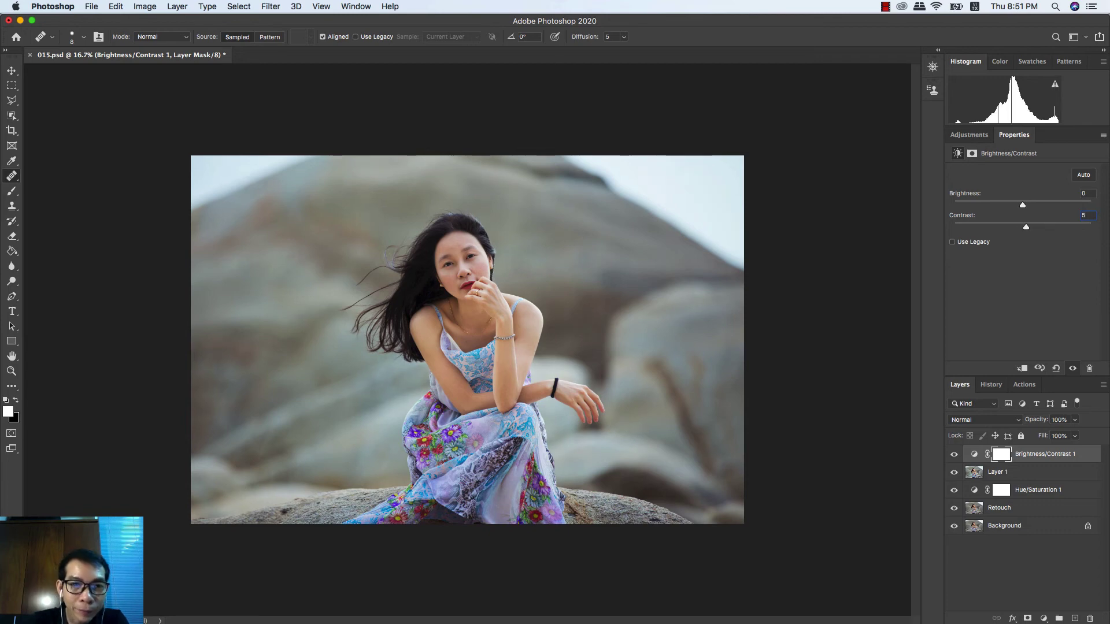
drag(1022, 206, 1025, 207)
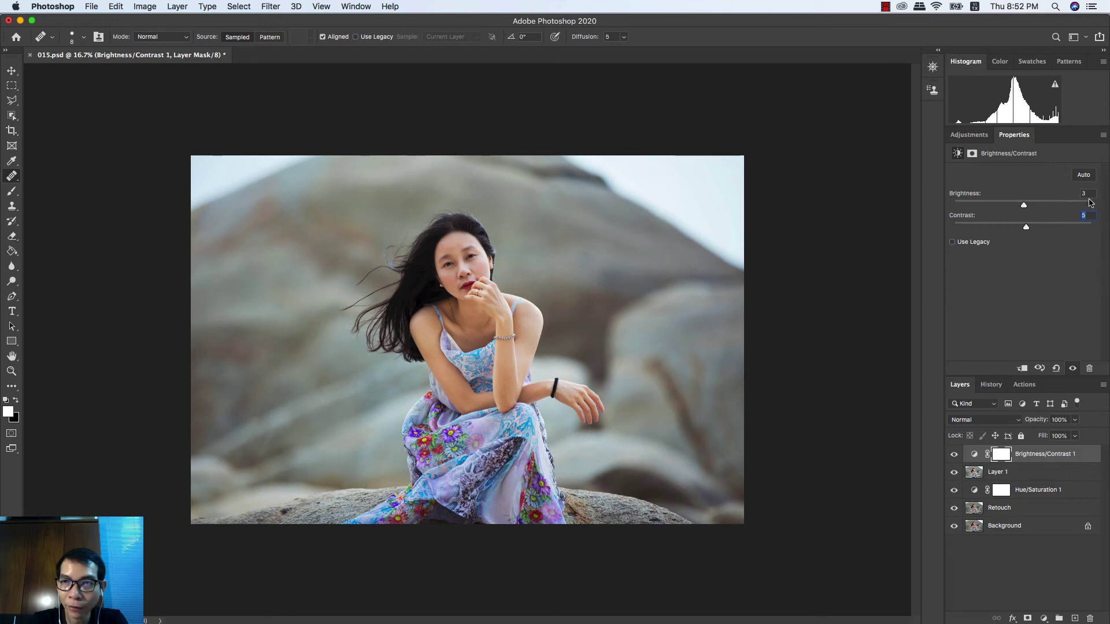
text(0)
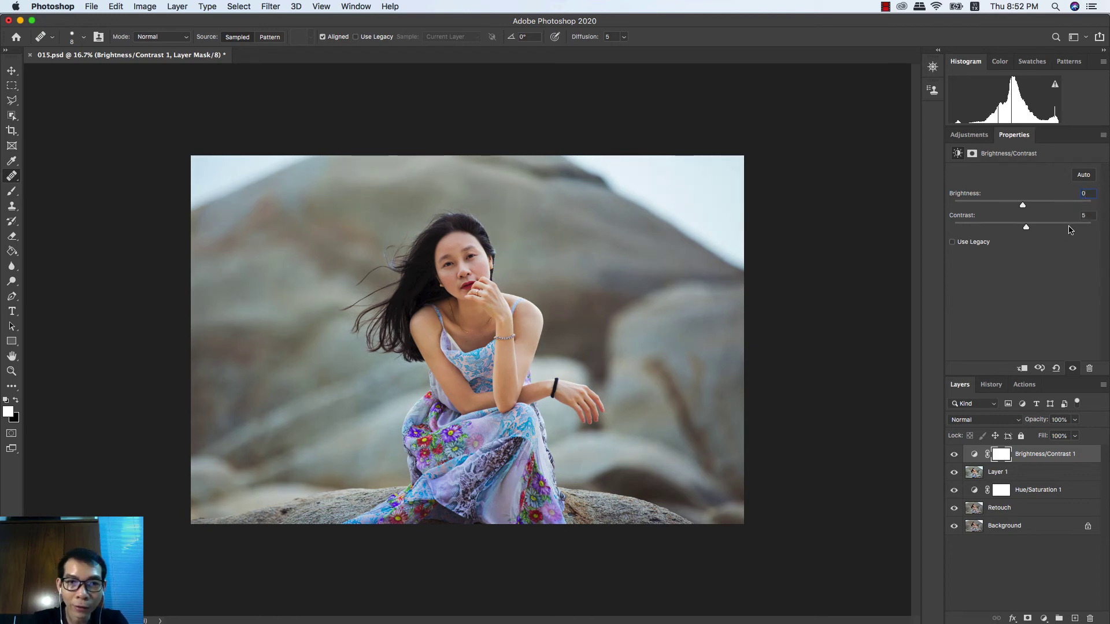
key(Tab)
text(8)
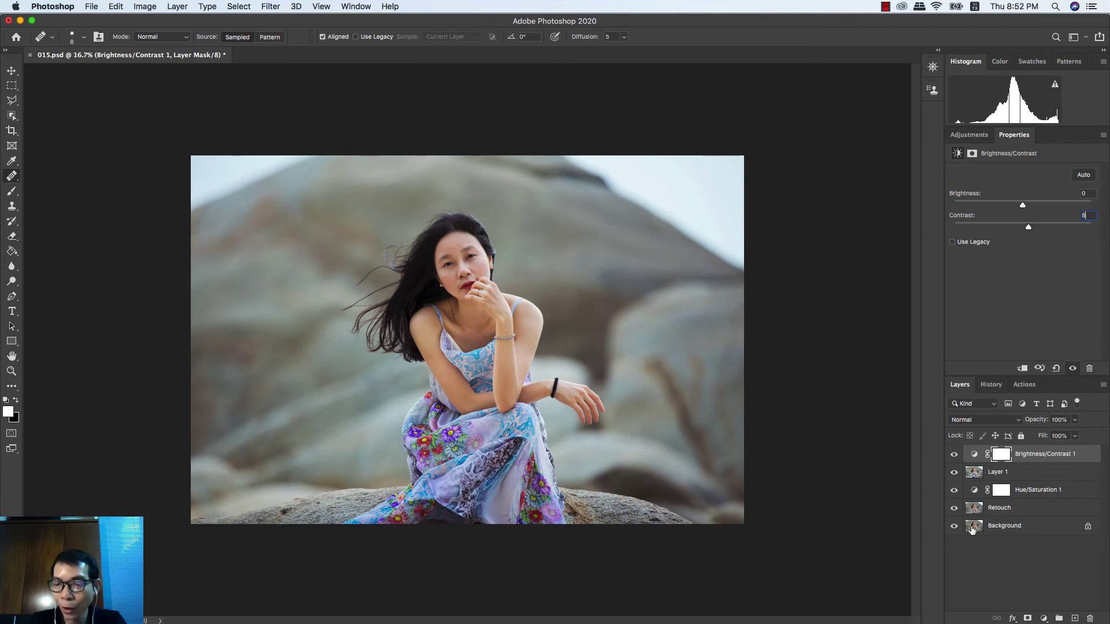
click(1044, 618)
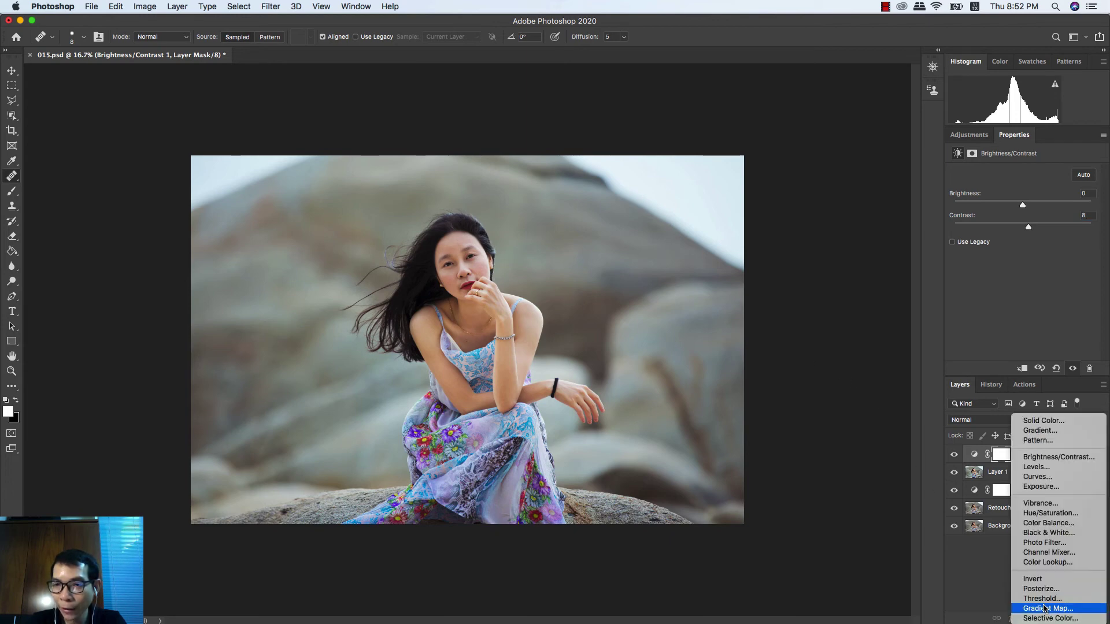
Add a Levels adjustment layer in Soft Light blend mode and compare it on and off
click(1052, 468)
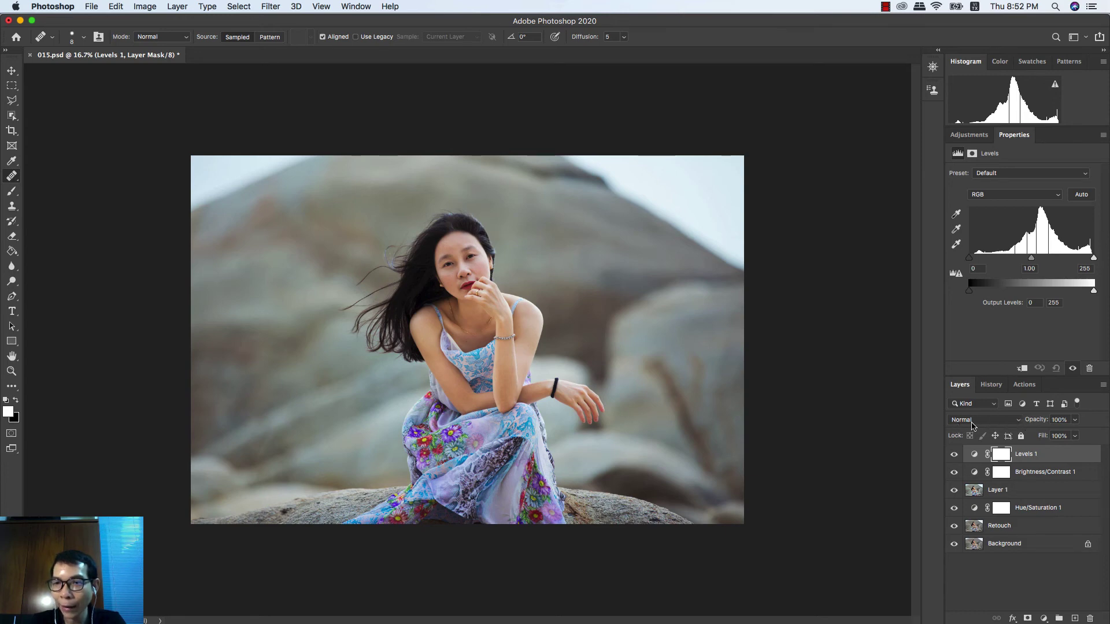
click(1019, 424)
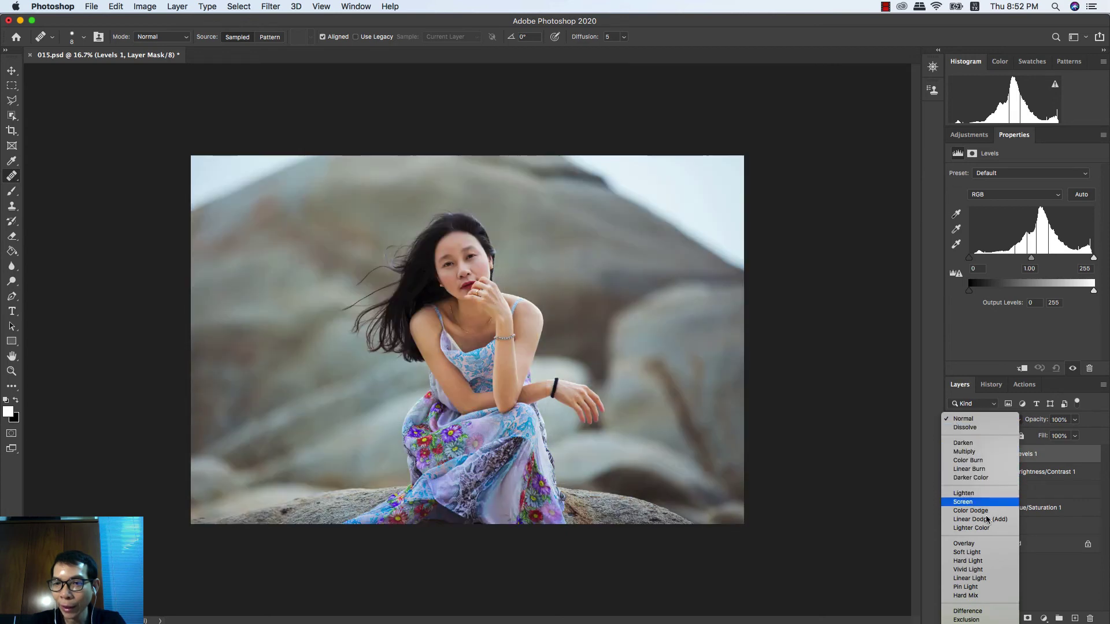
click(982, 553)
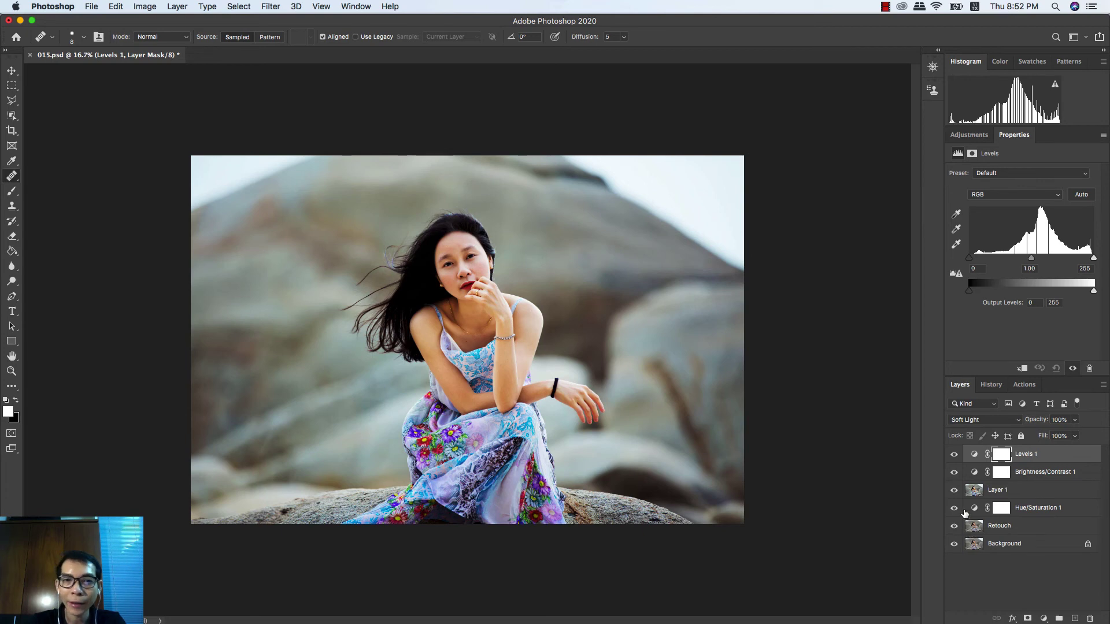
click(955, 455)
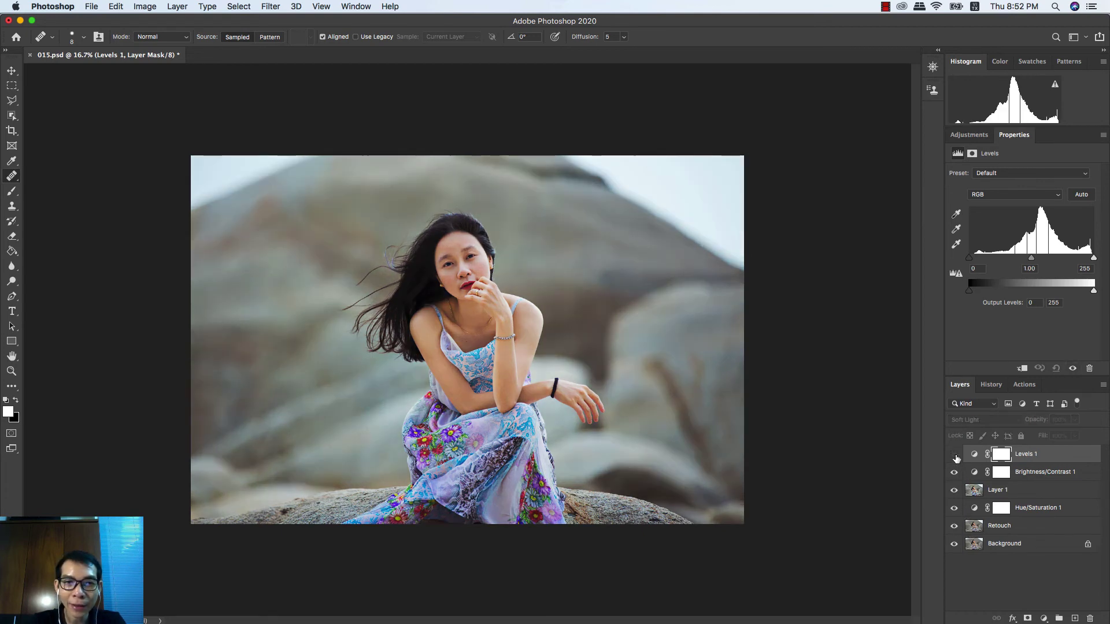
click(954, 455)
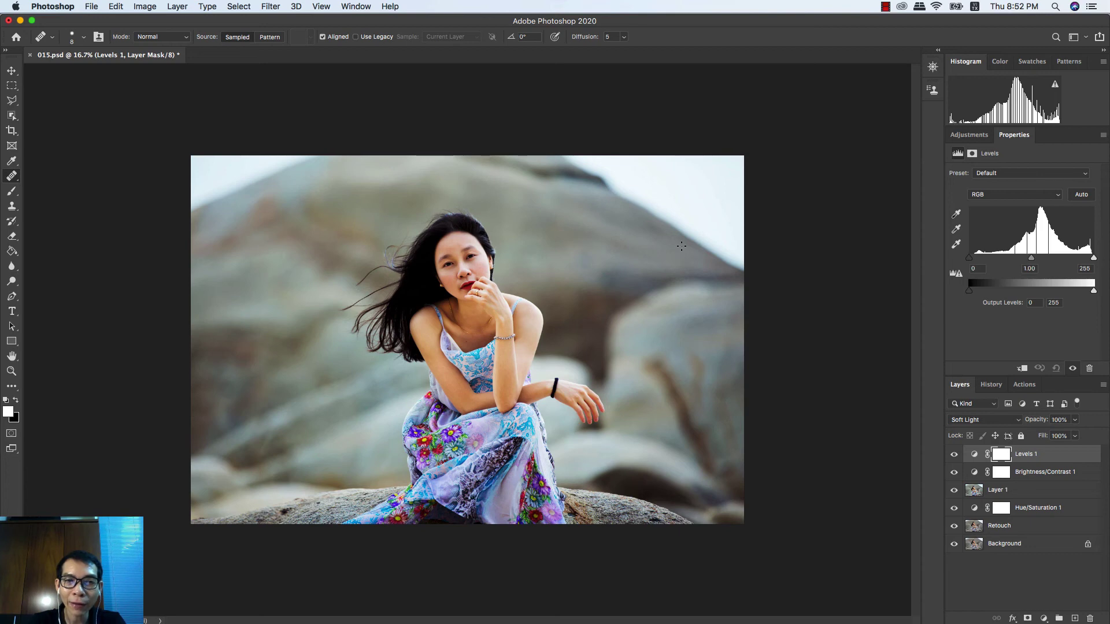
click(955, 455)
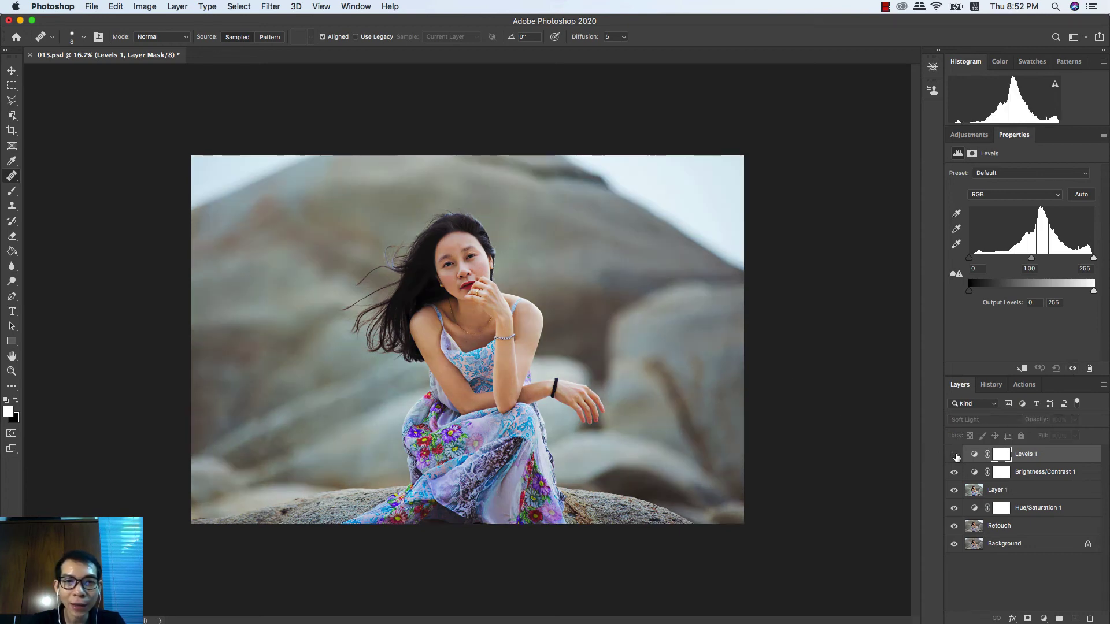
click(954, 455)
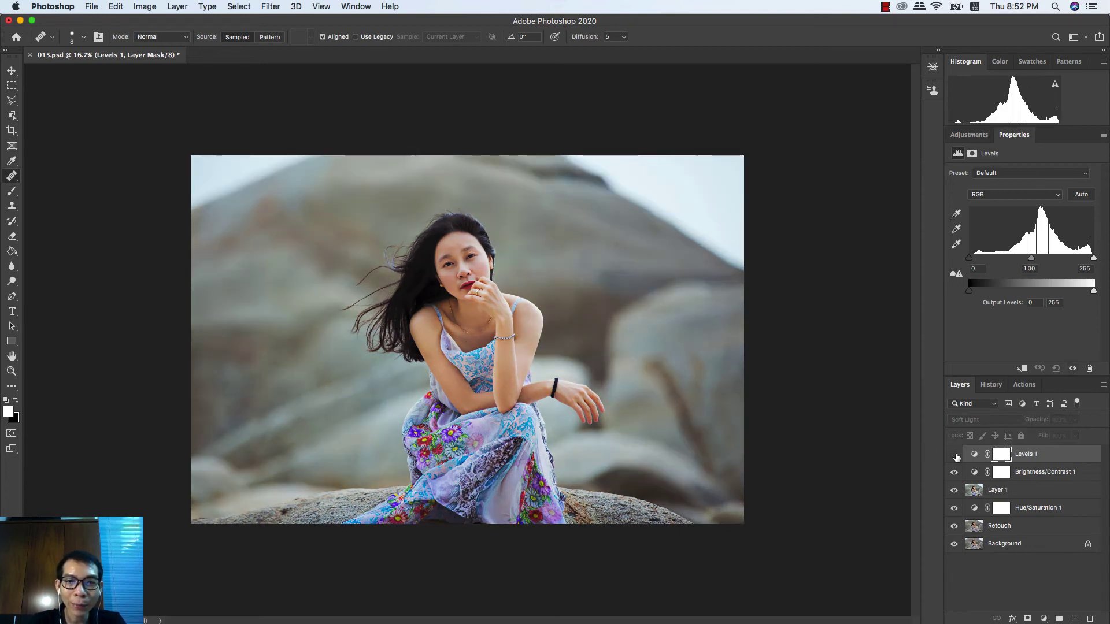
click(955, 455)
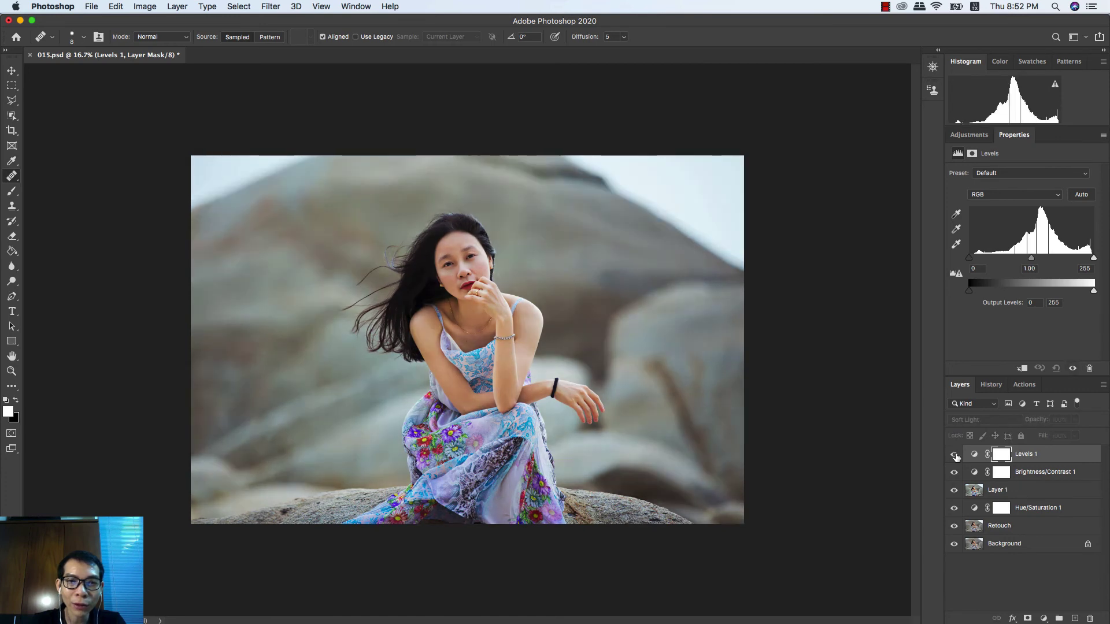
click(955, 455)
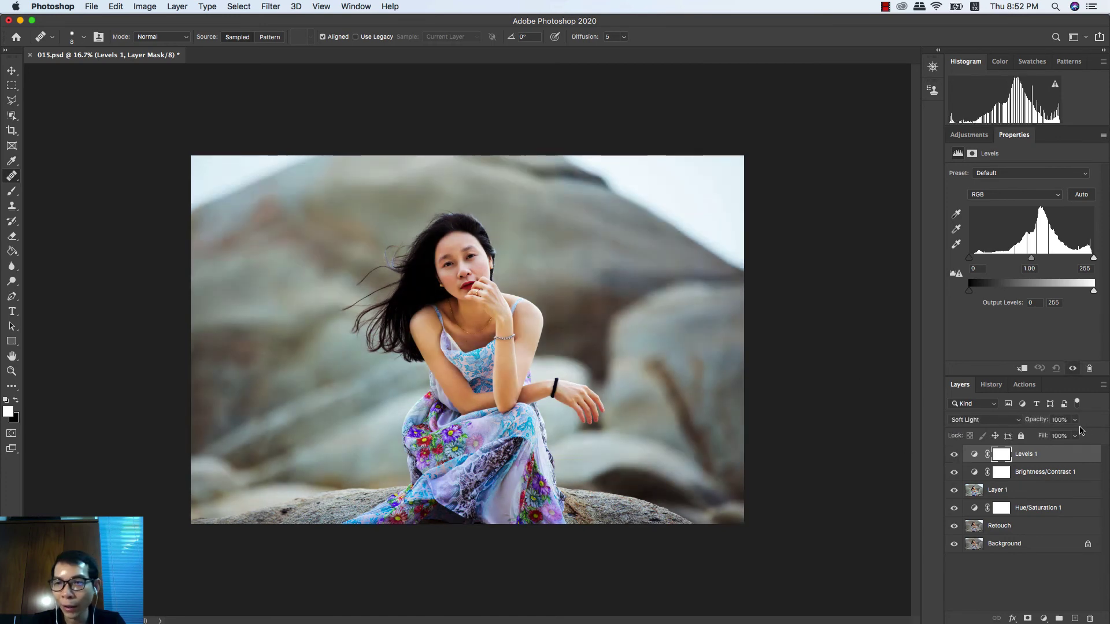
Lower the Levels layer's opacity to 16% and compare the result
click(1075, 436)
drag(1076, 437, 1033, 436)
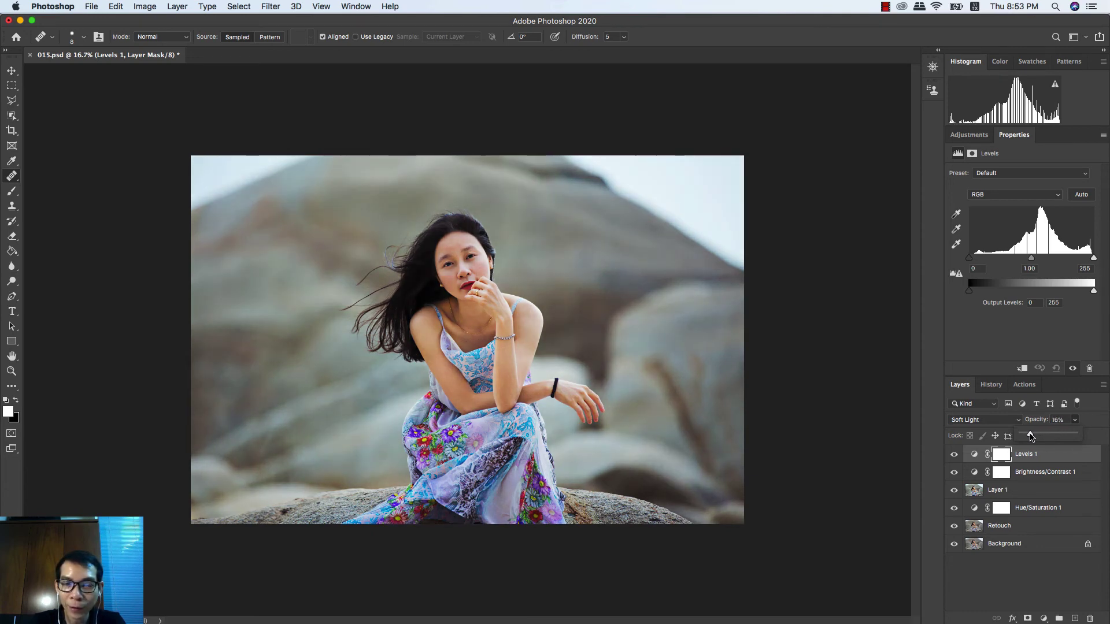
drag(1033, 438, 1032, 438)
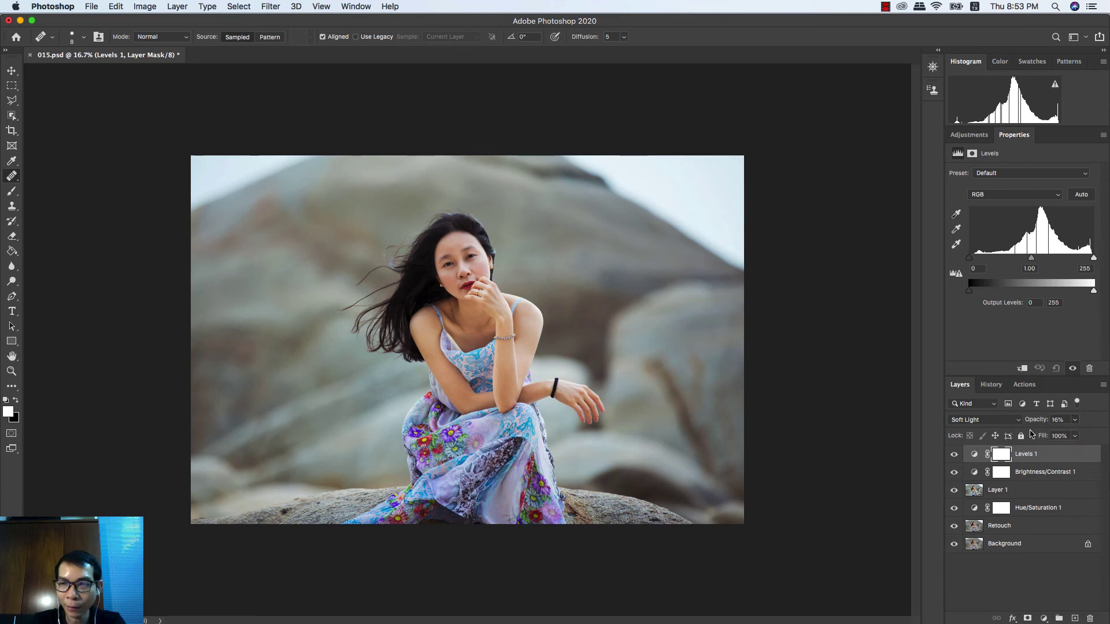
click(953, 456)
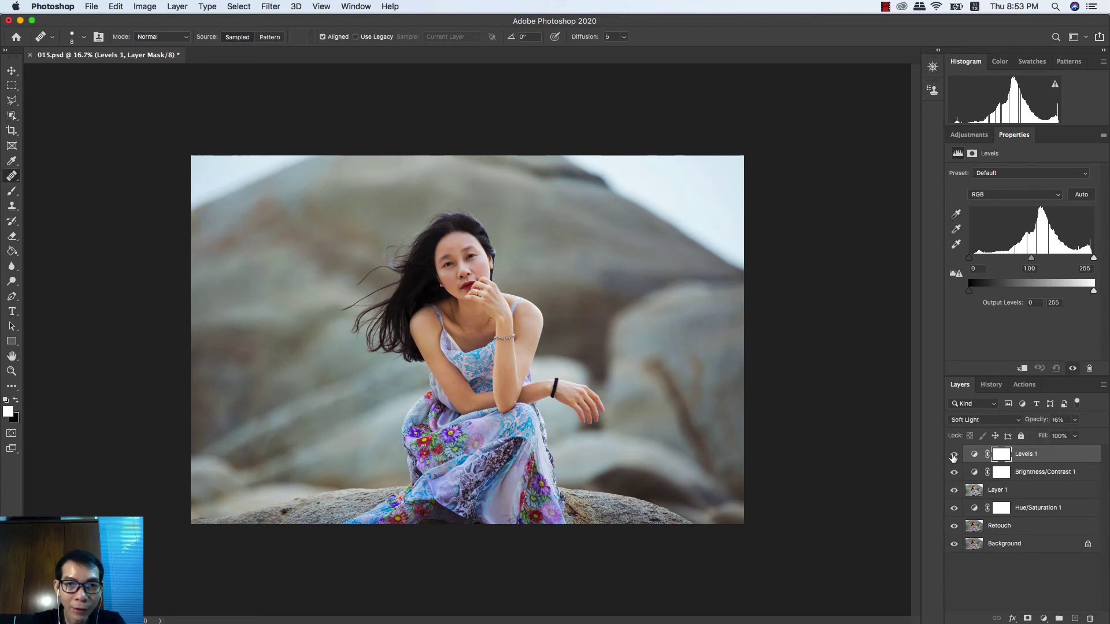
click(954, 457)
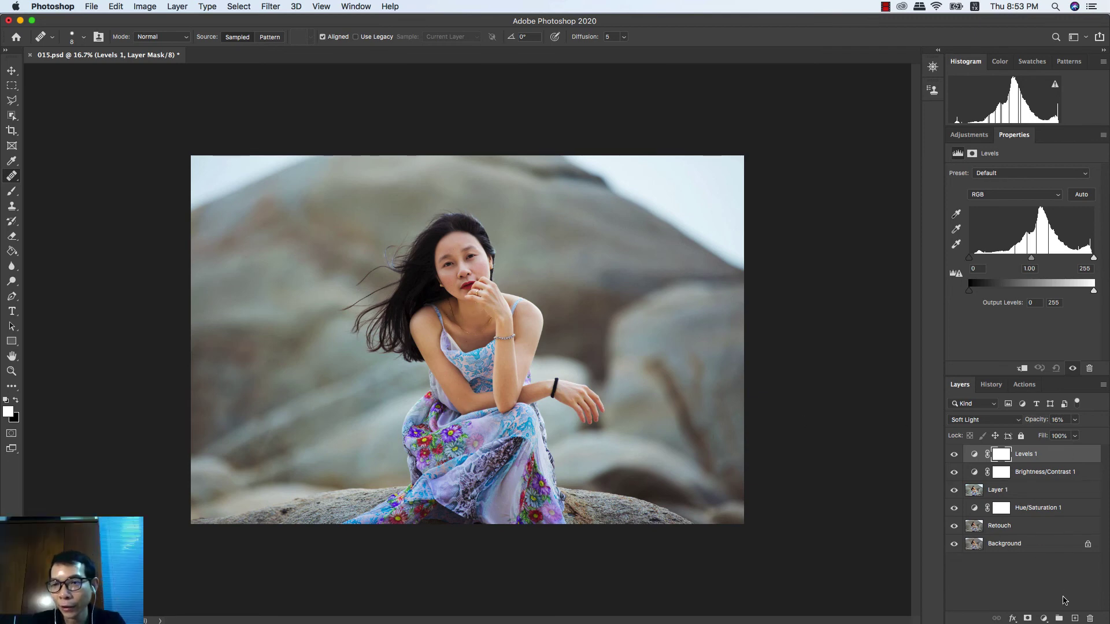
click(1044, 618)
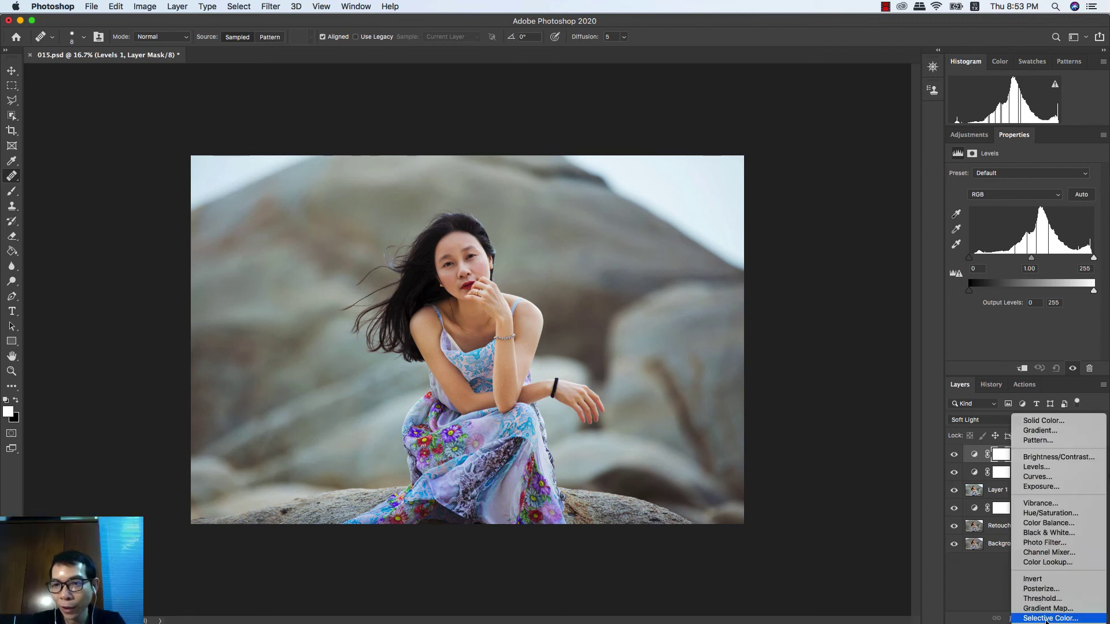
Add a Curves layer lifting input 119 to 134, with its mask inverted to black
click(1059, 475)
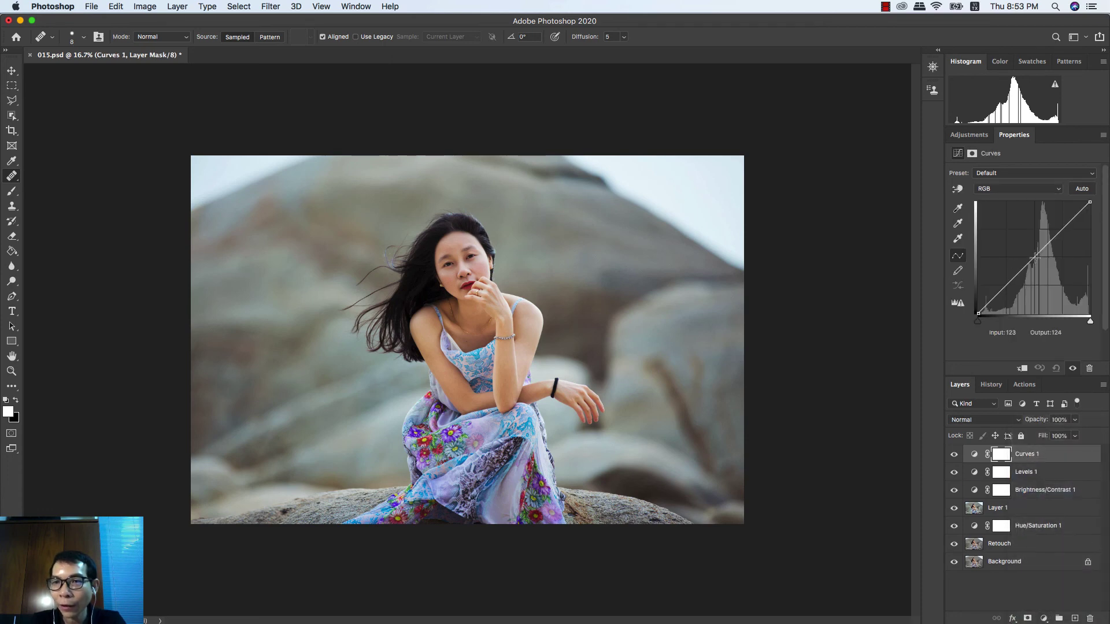
drag(1035, 257, 1031, 255)
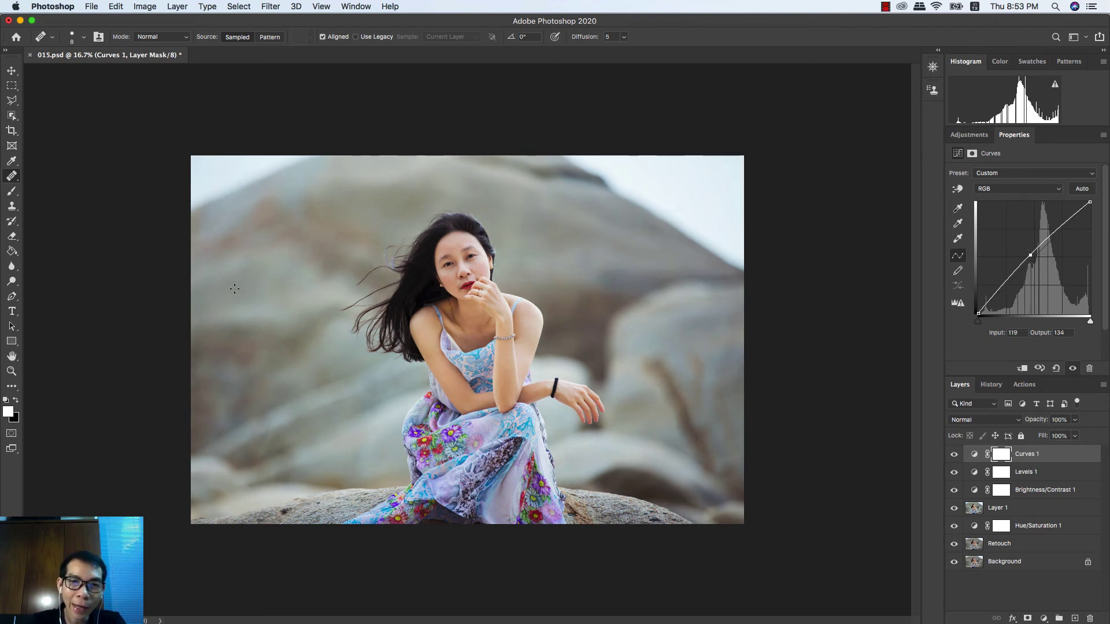
click(1005, 455)
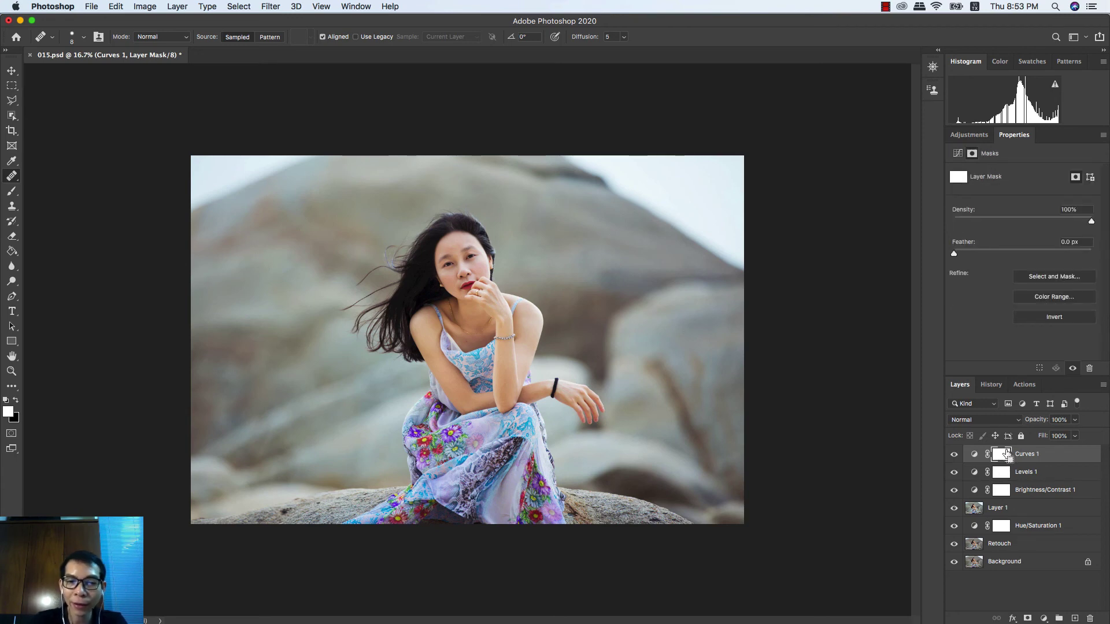
key(ctrl+i)
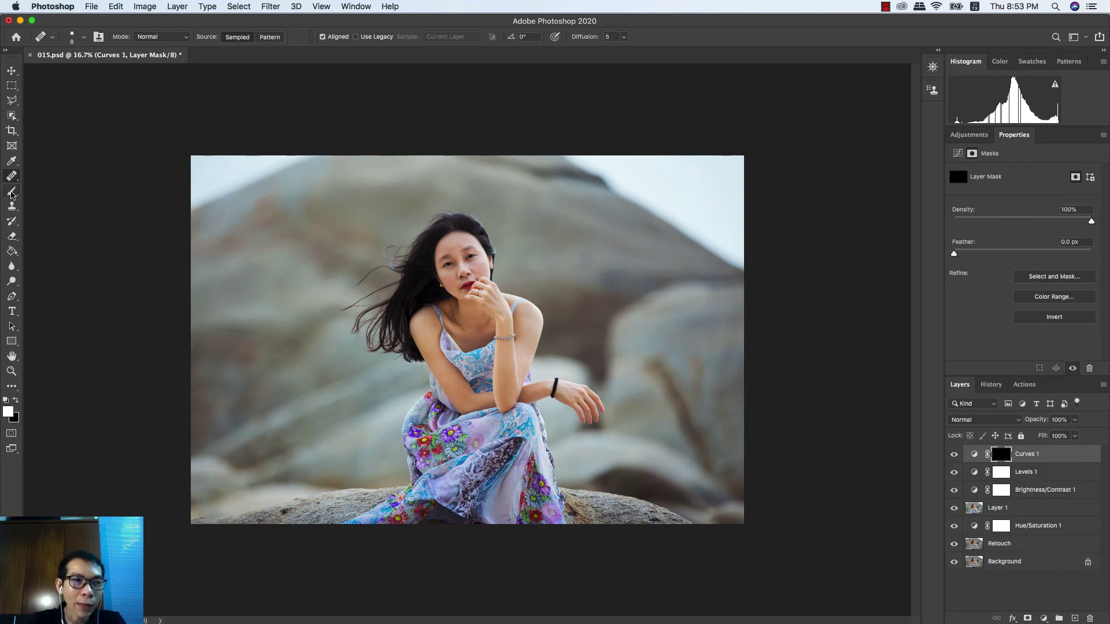
Zoom in and paint white on the Curves 1 mask along the necklace with a 100 px brush
click(11, 191)
key(ctrl+plus)
key(ctrl+plus)
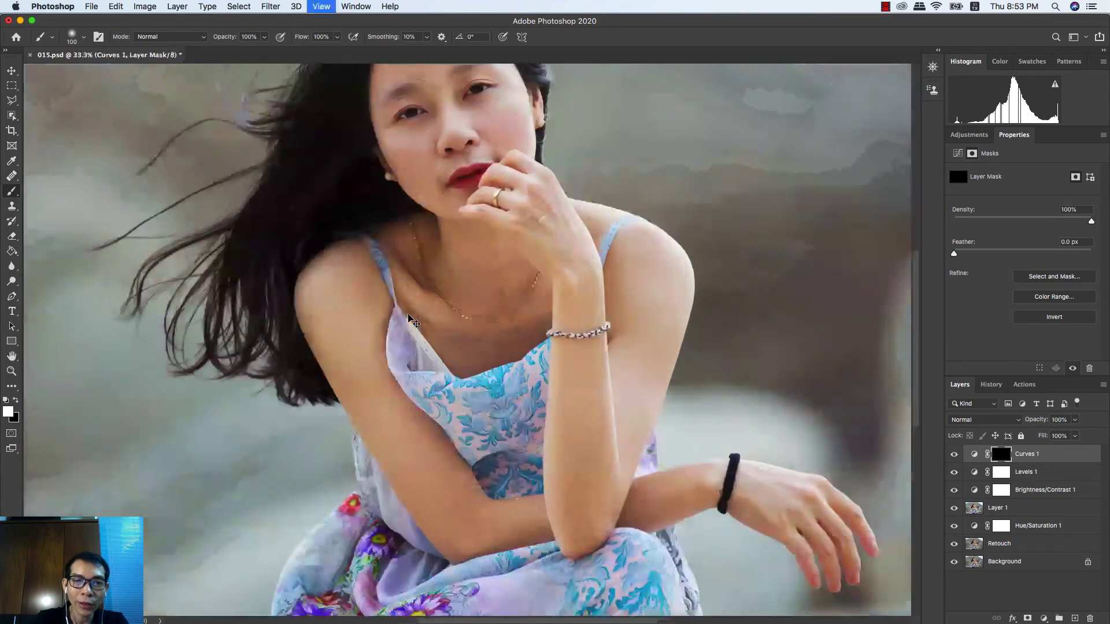
key(bracketright)
key(bracketright)
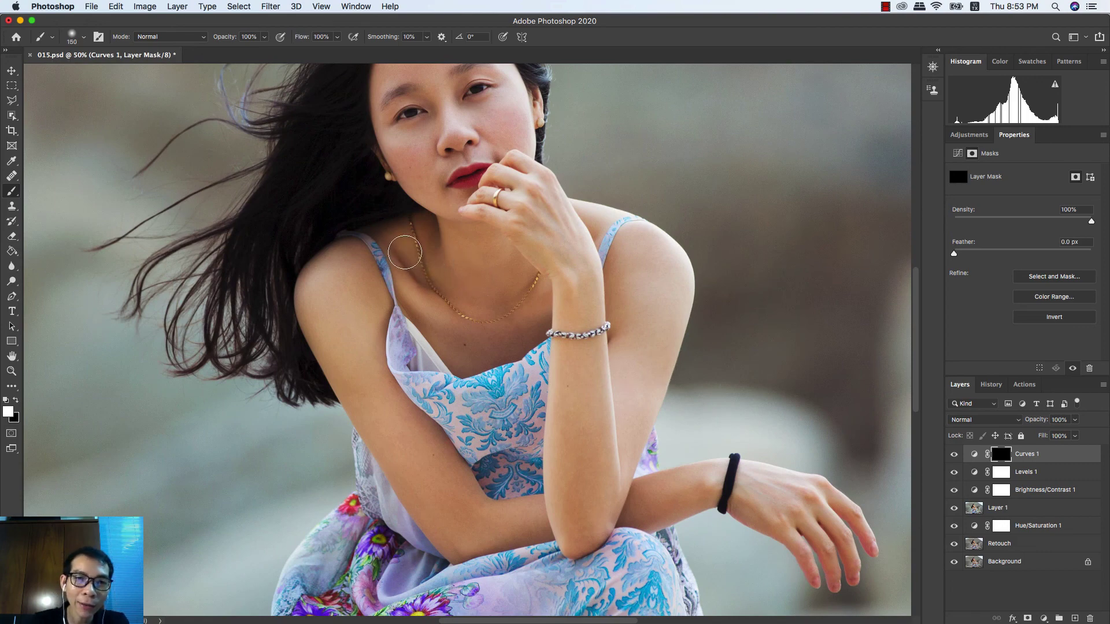
mouse_move(389, 236)
mouse_down()
mouse_move(504, 342)
mouse_move(466, 277)
mouse_up()
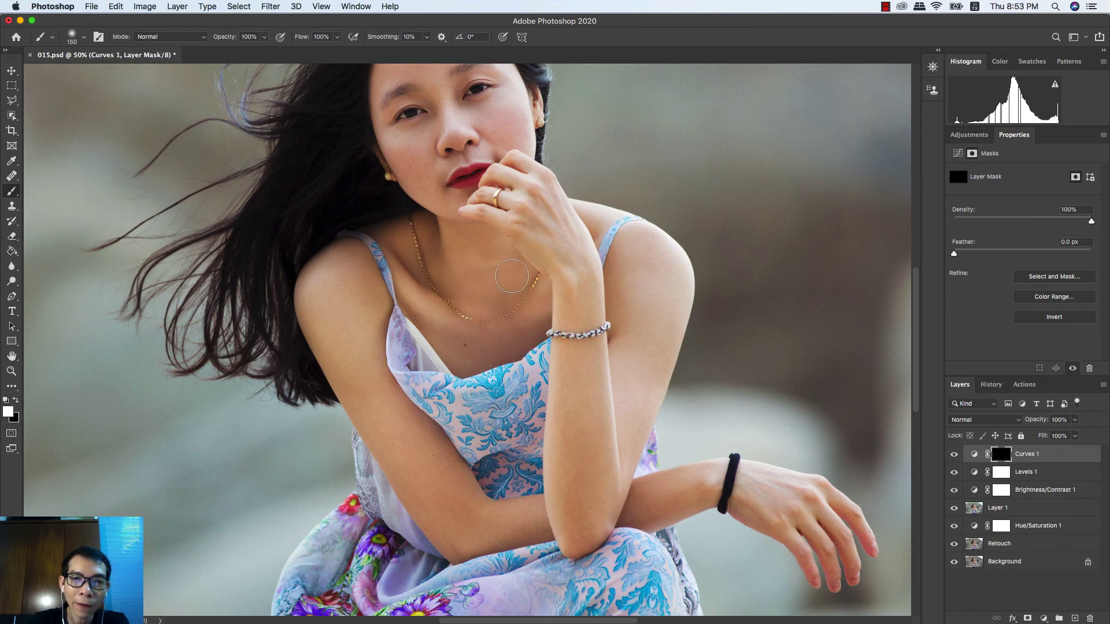
key(ctrl+z)
key(bracketleft)
key(bracketleft)
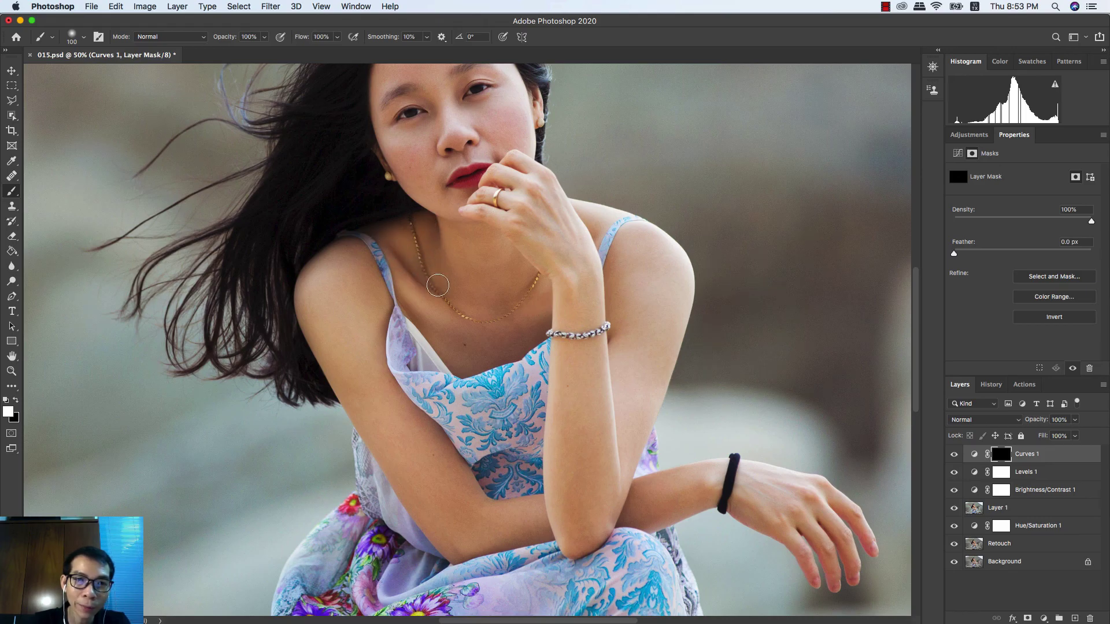
mouse_move(420, 264)
mouse_down()
mouse_move(460, 329)
mouse_move(404, 301)
mouse_up()
Paint more of the Curves 1 mask over the chest toward the bracelet and under the chin
key(bracketleft)
key(bracketleft)
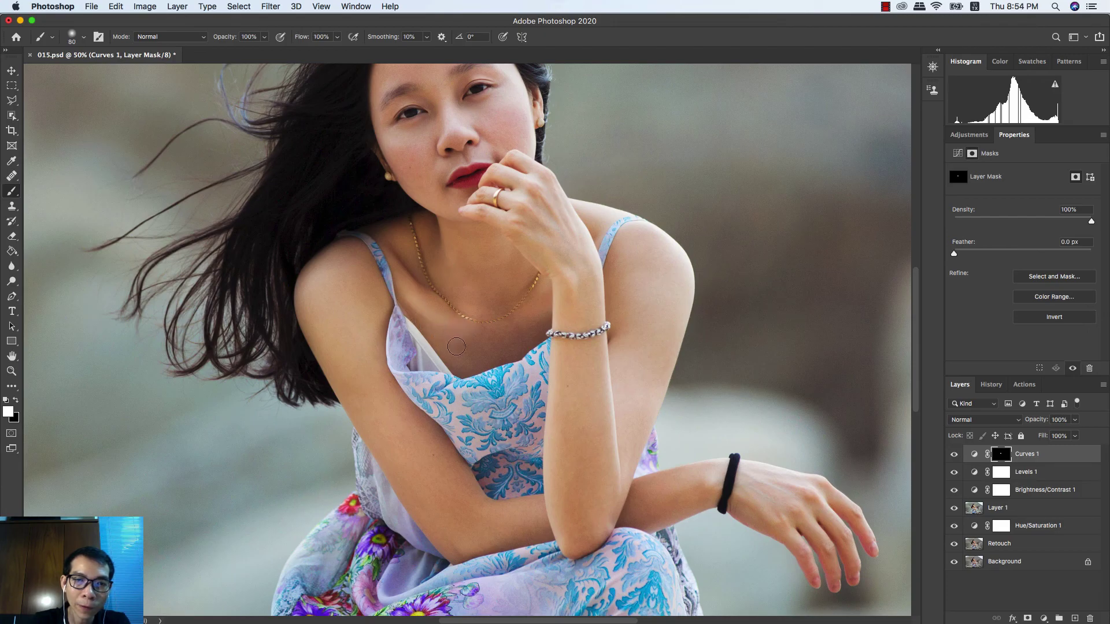
key(bracketright)
key(bracketright)
mouse_move(470, 358)
mouse_down()
mouse_move(541, 322)
mouse_move(454, 272)
mouse_up()
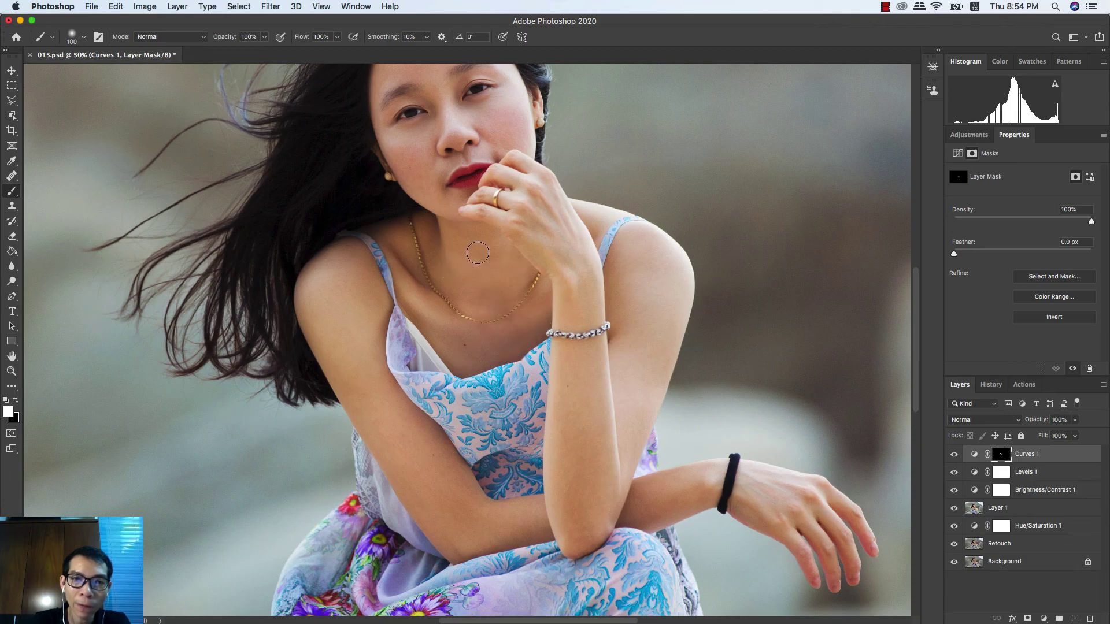
key(bracketleft)
key(bracketleft)
drag(486, 231, 449, 230)
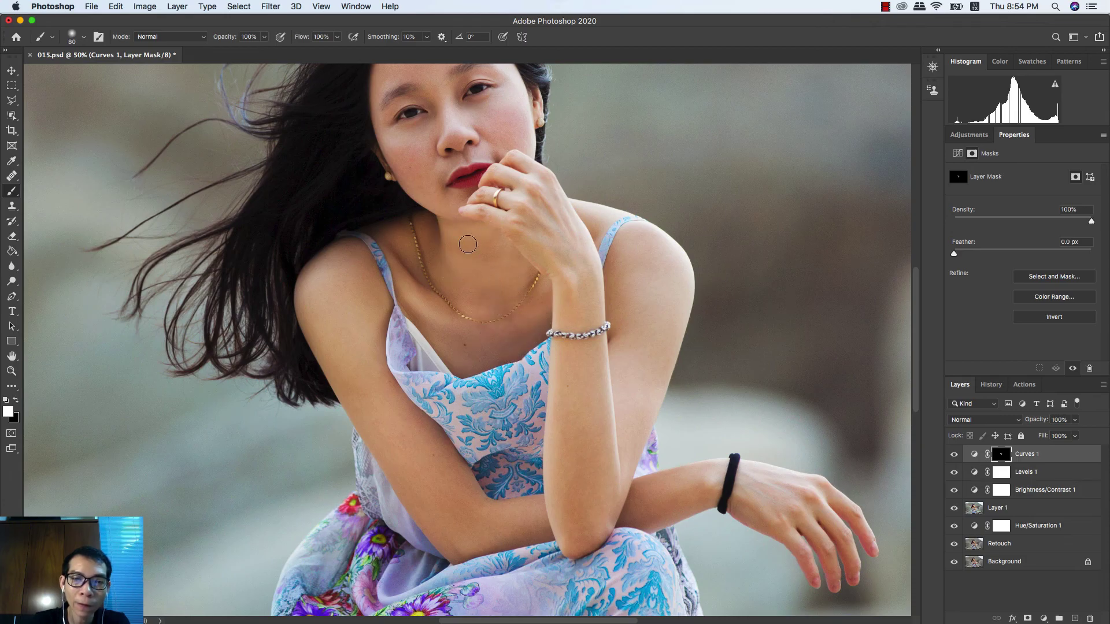
key(bracketright)
key(bracketright)
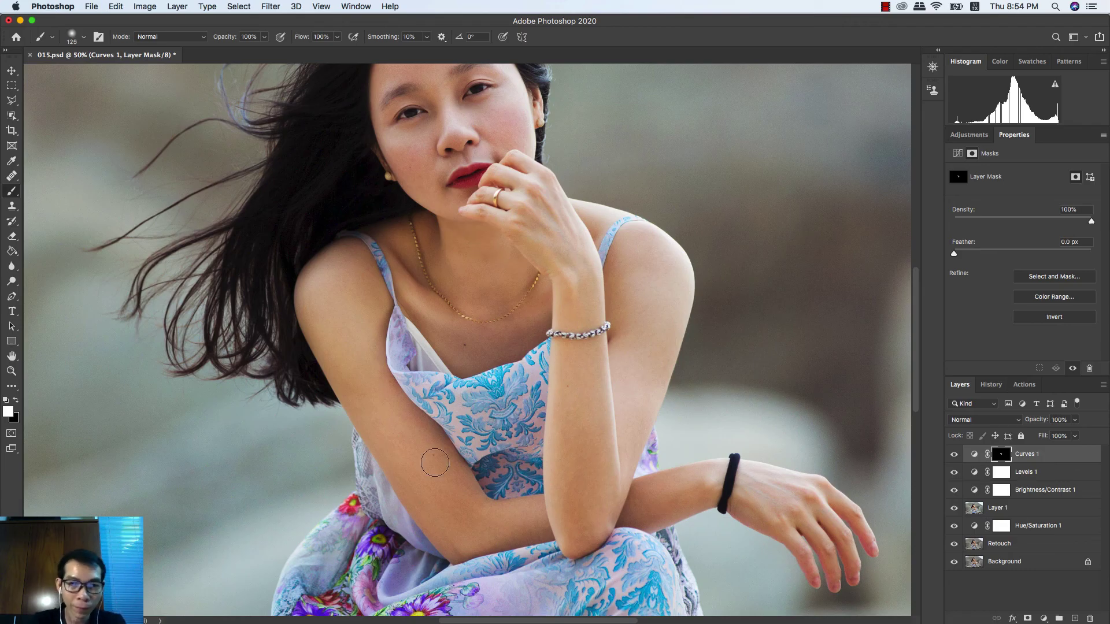
key(bracketright)
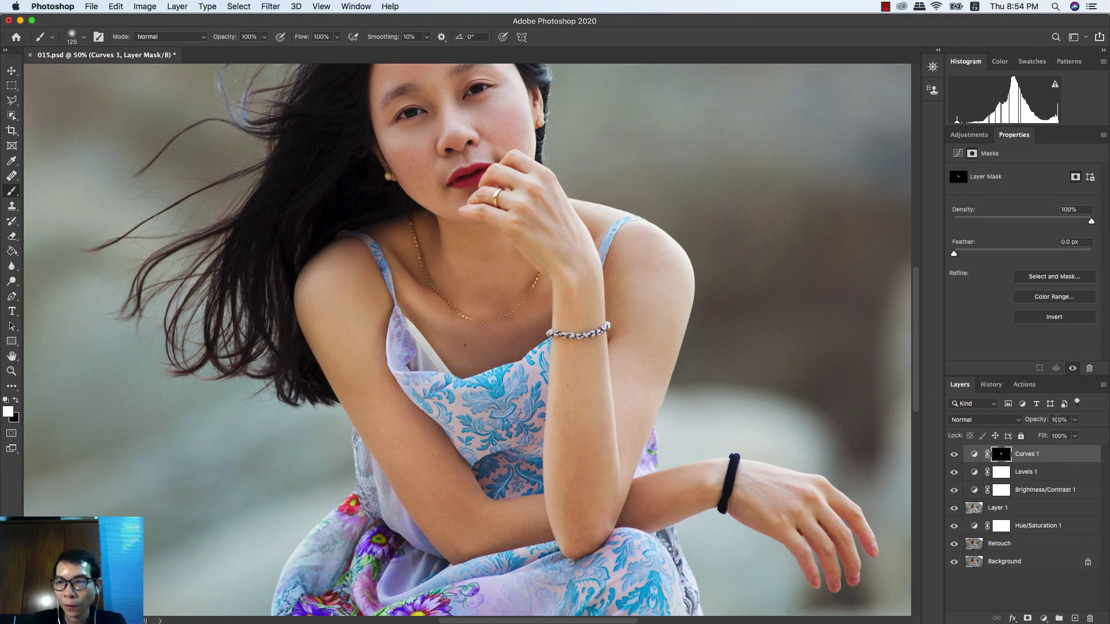
Lower the Curves 1 layer opacity to 50% and resize the brush to 125
click(1075, 421)
drag(1075, 437, 1062, 437)
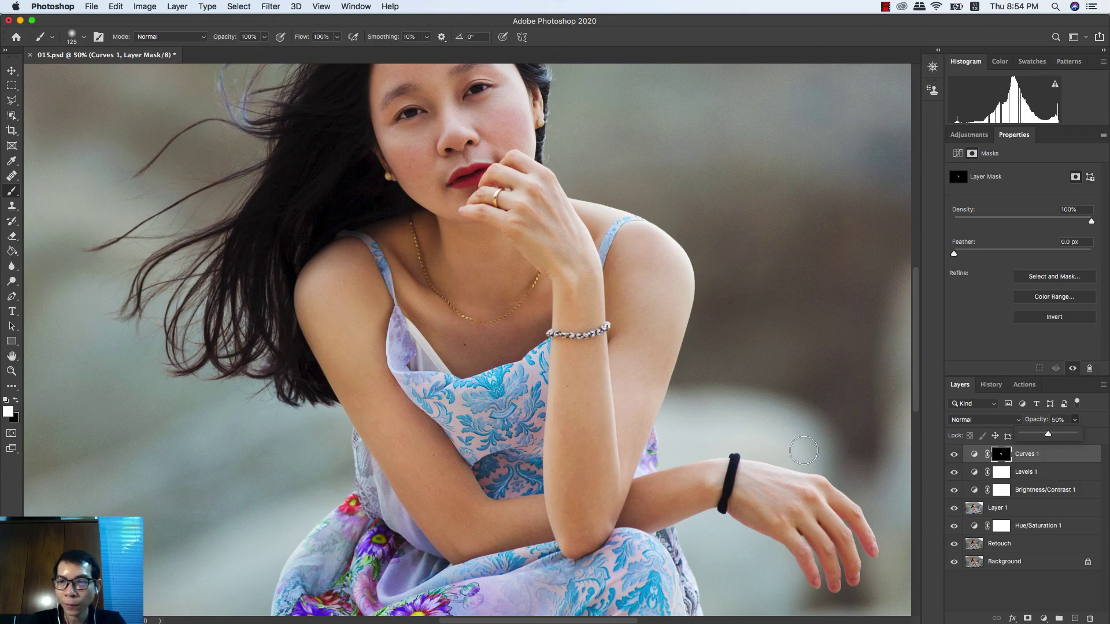
click(425, 239)
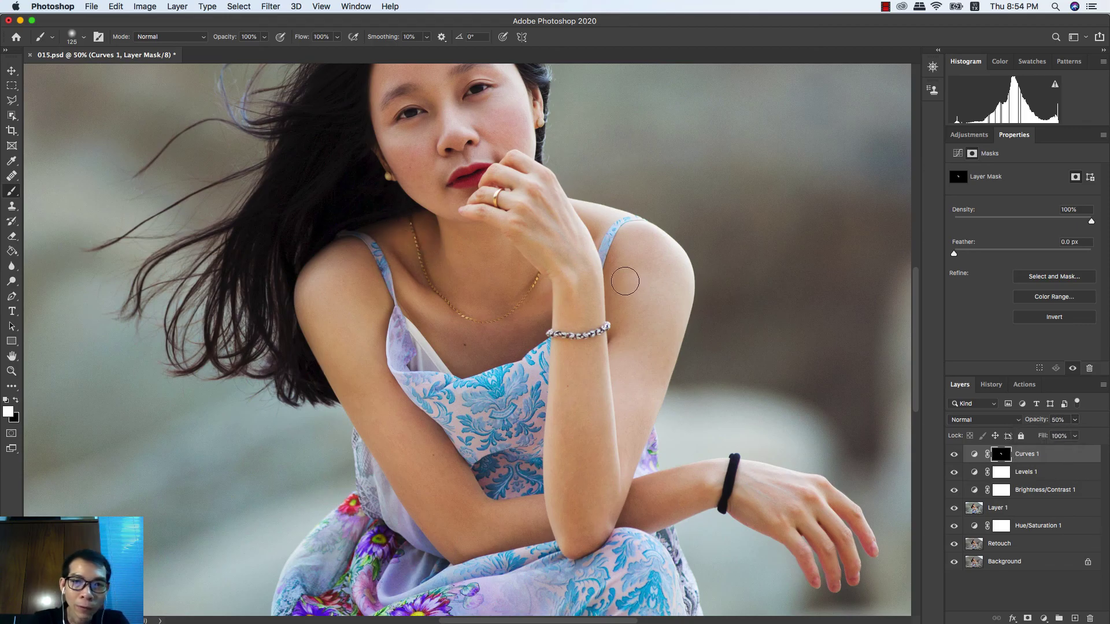
key(bracketleft)
key(bracketleft)
key(bracketleft)
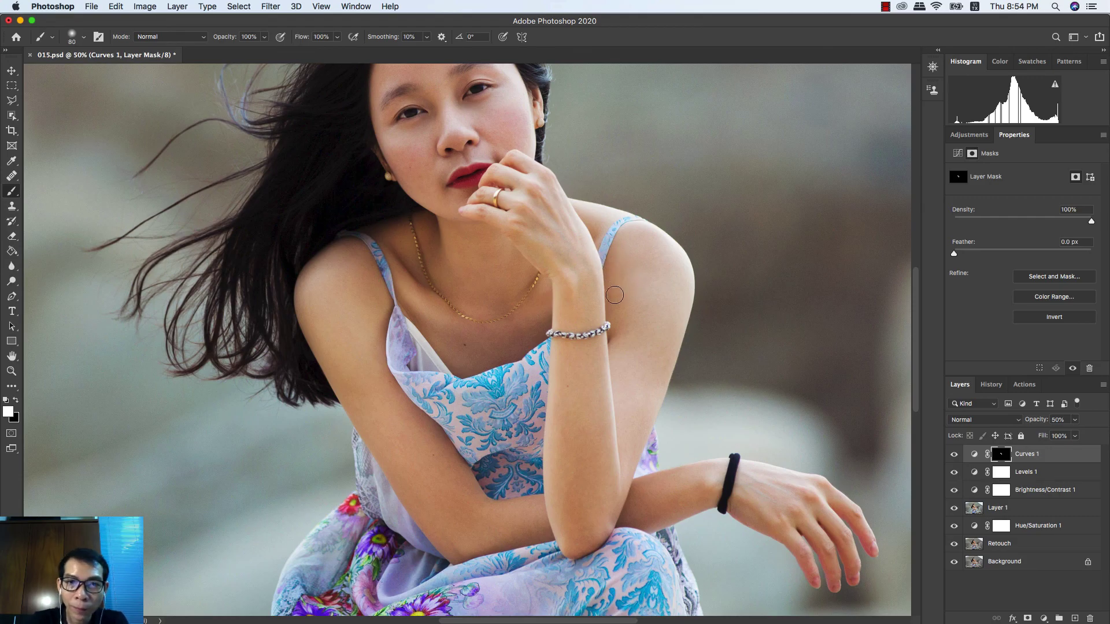
key(bracketright)
key(bracketright)
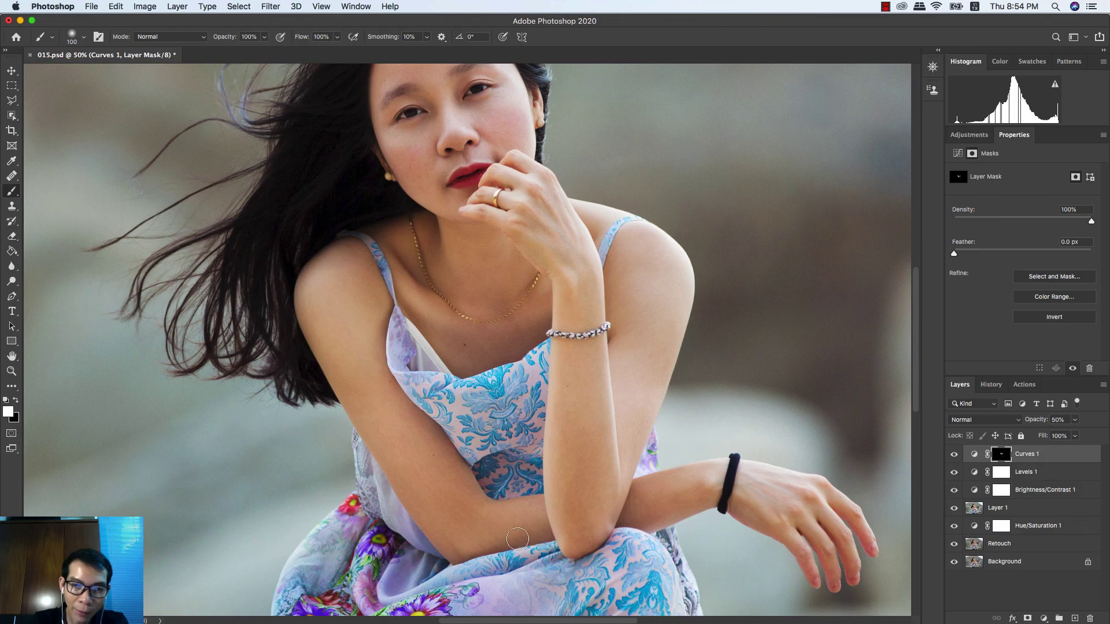
key(bracketright)
key(bracketright)
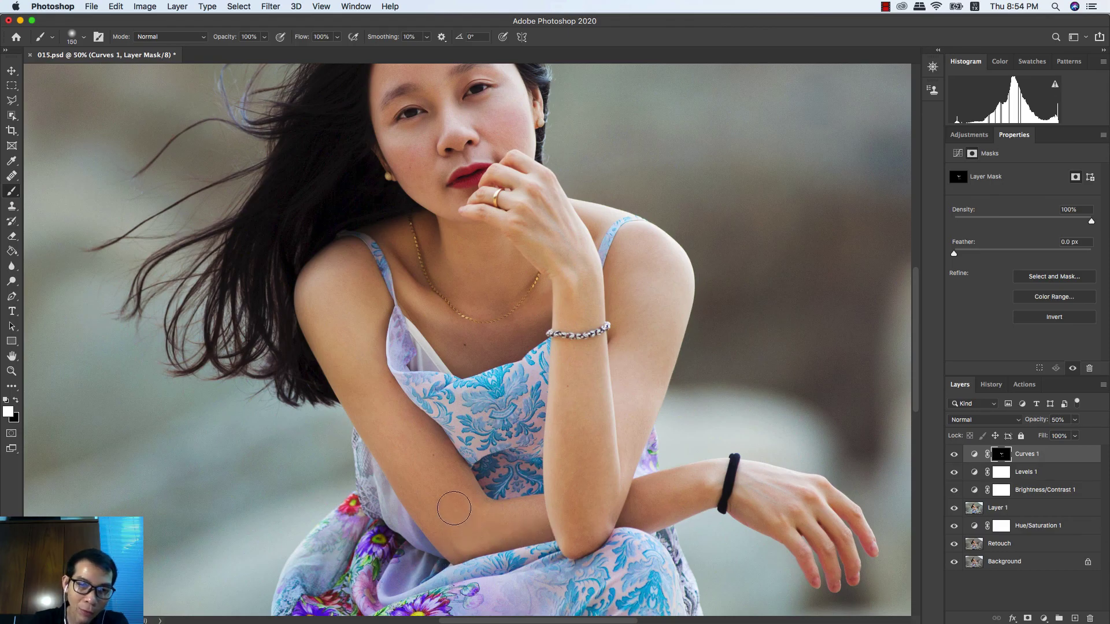
key(bracketleft)
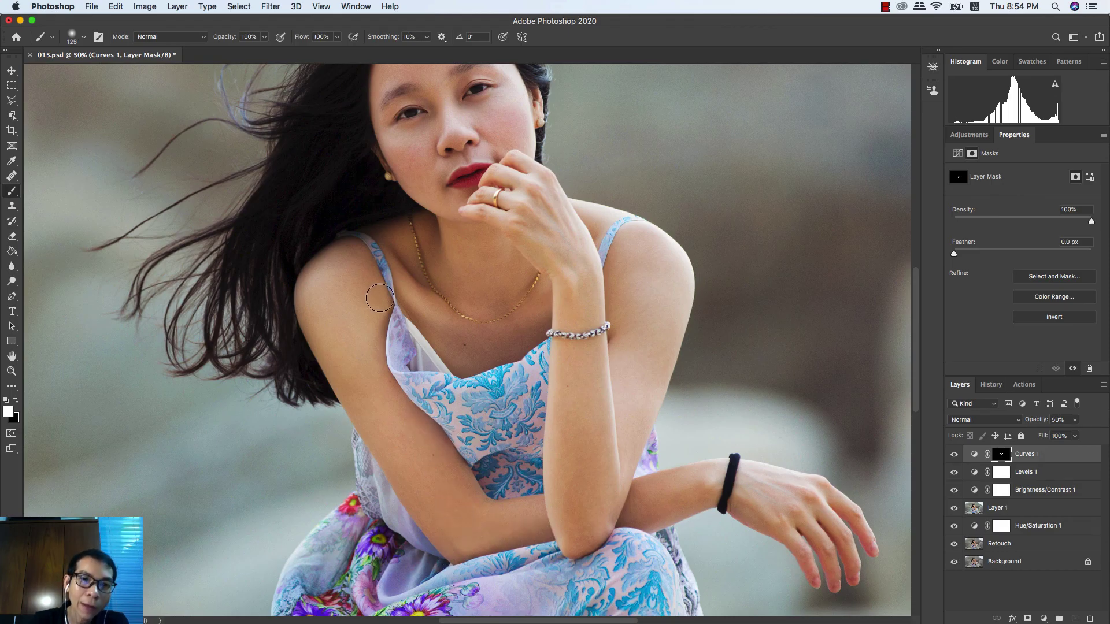
View the Curves 1 mask alone, fill the gaps in its upper white patch, then zoom out to the whole photo
alt+click(1001, 454)
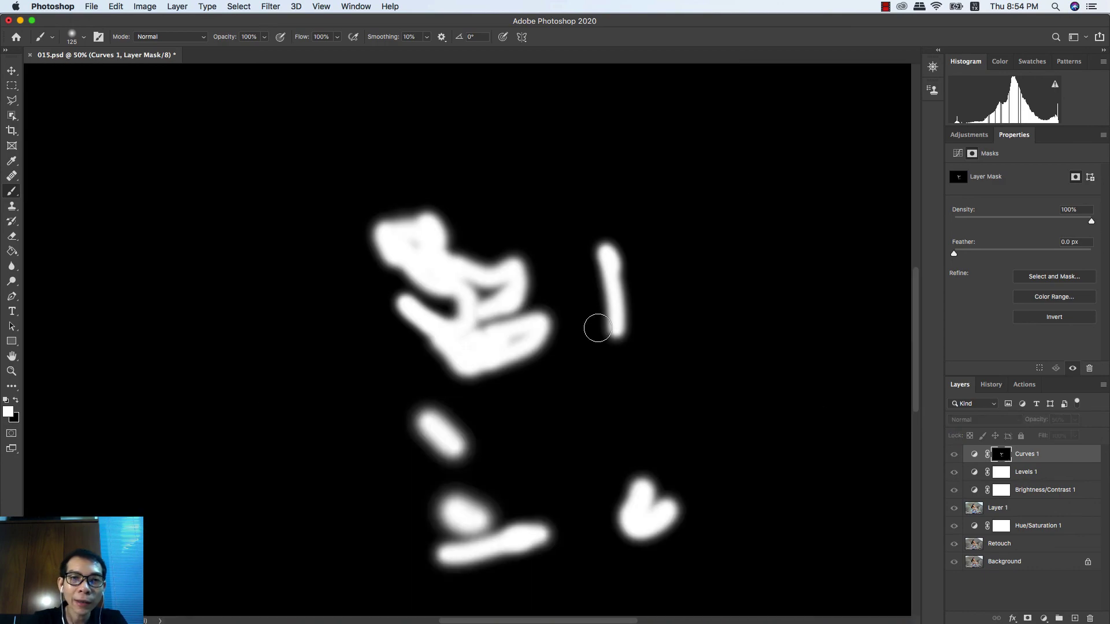
drag(484, 278, 508, 277)
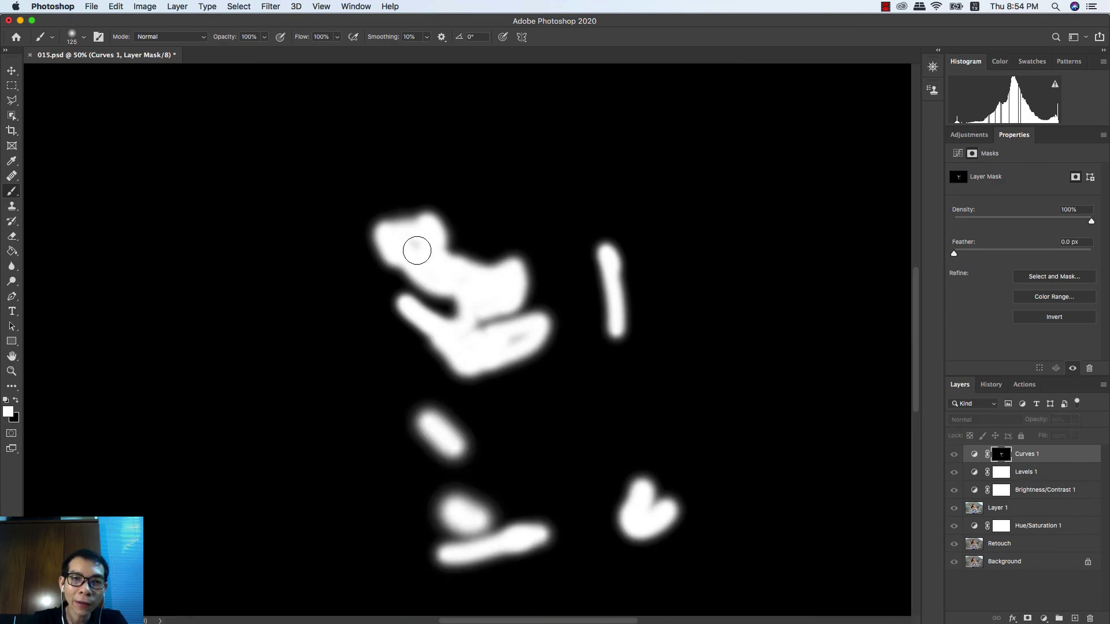
key(bracketleft)
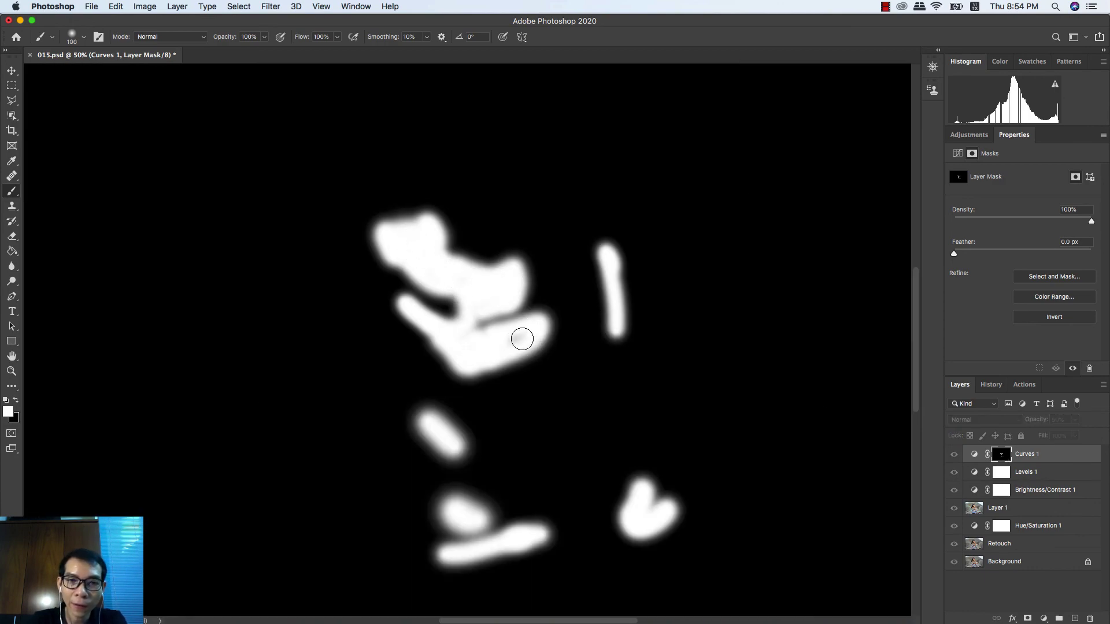
alt+click(1000, 457)
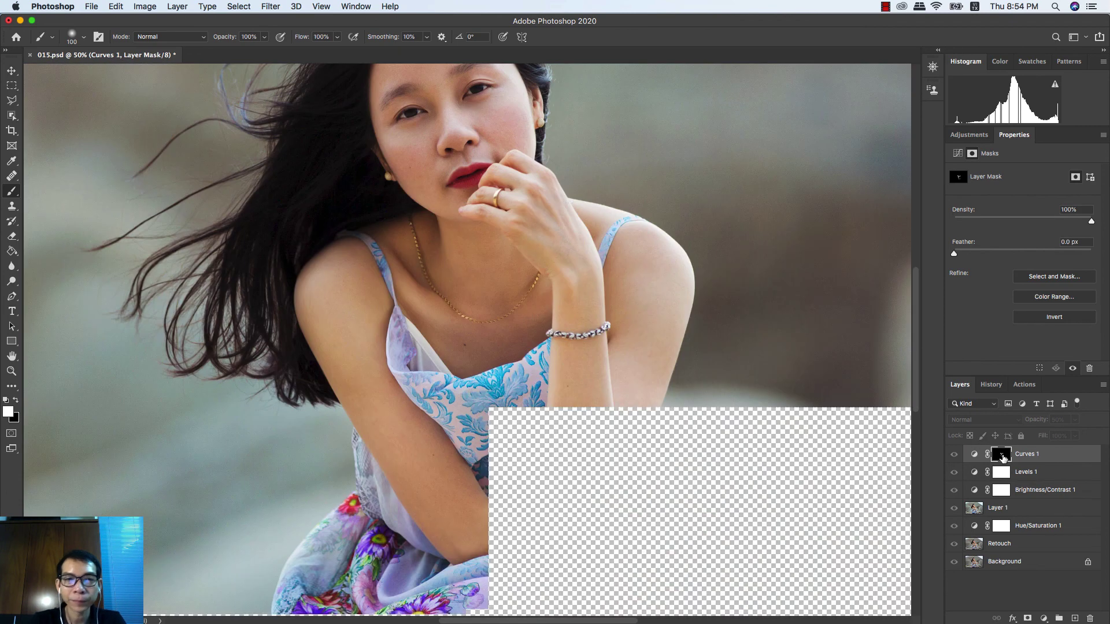
key(ctrl+0)
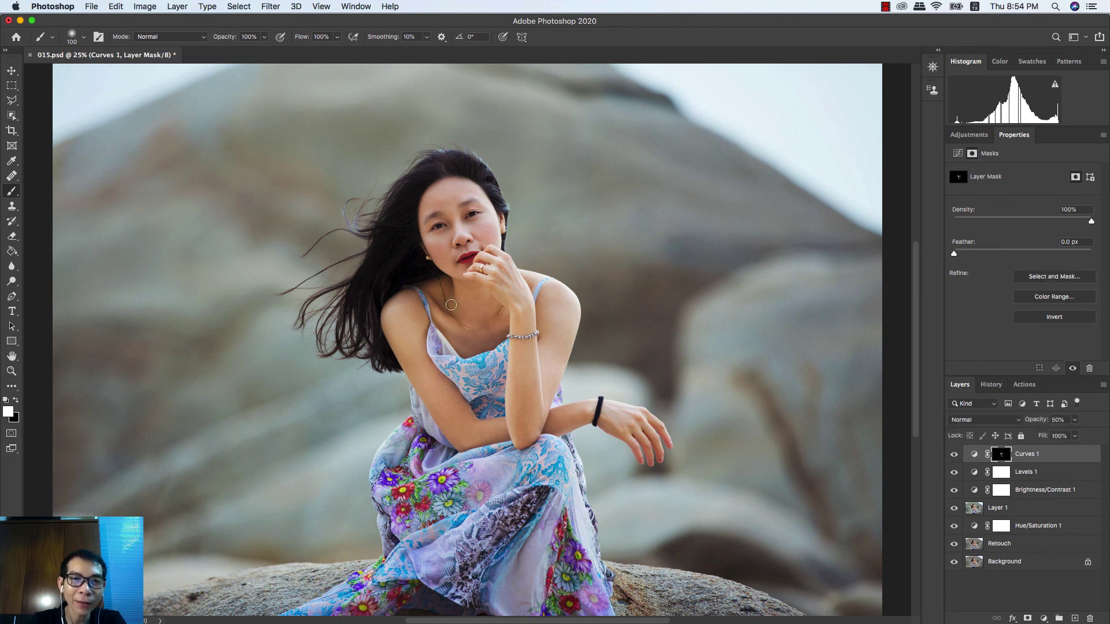
key(ctrl+minus)
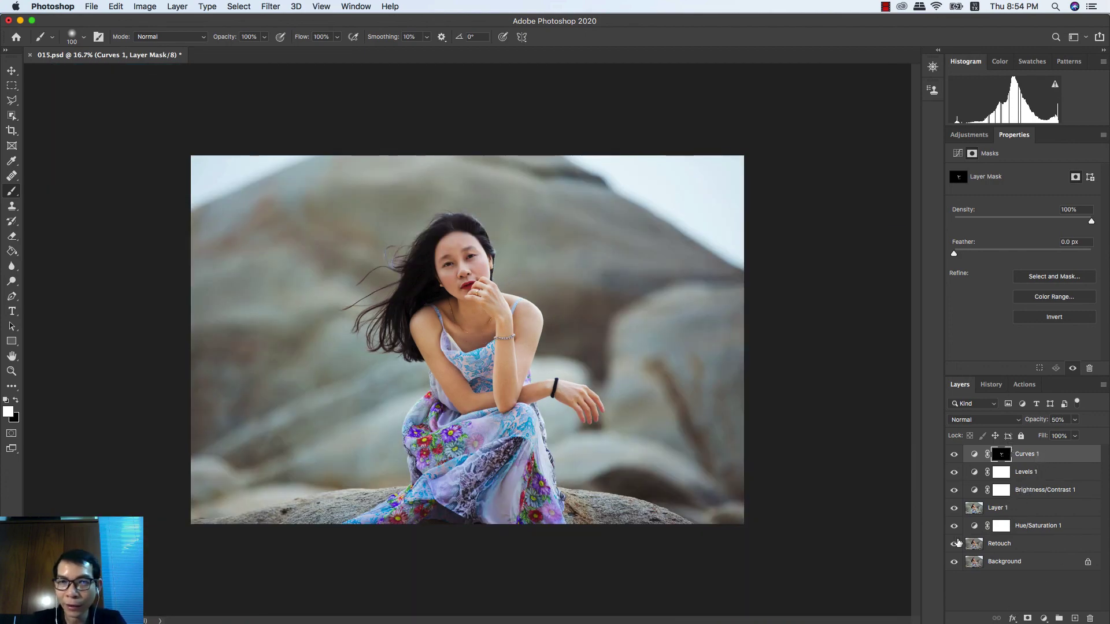
Add a Levels 2 adjustment layer above Curves 1 with output black set to 5
click(976, 493)
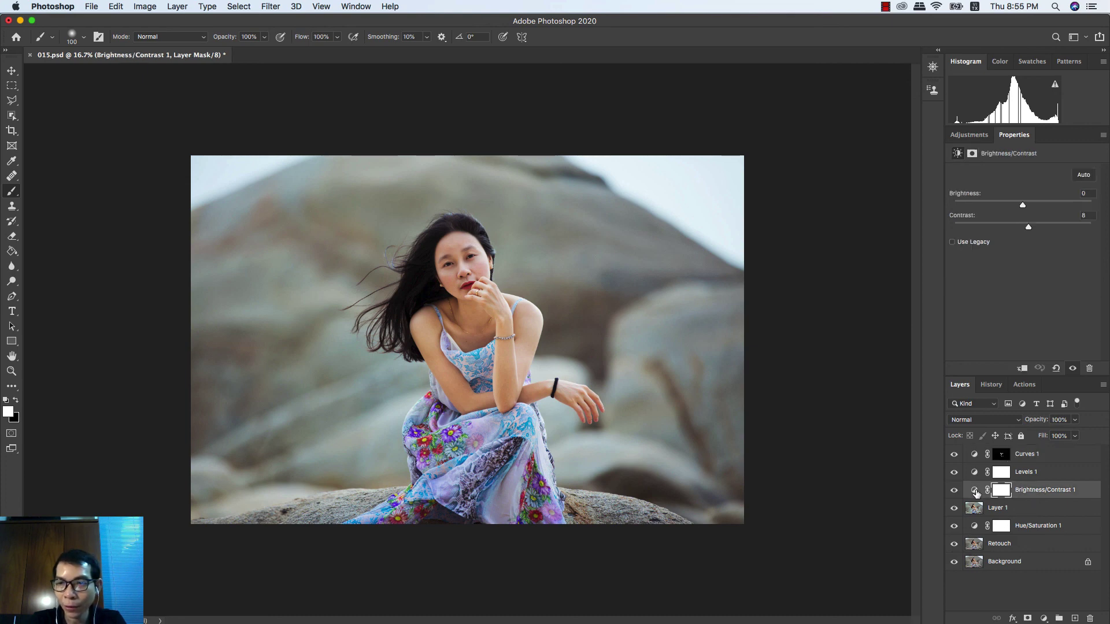
click(976, 491)
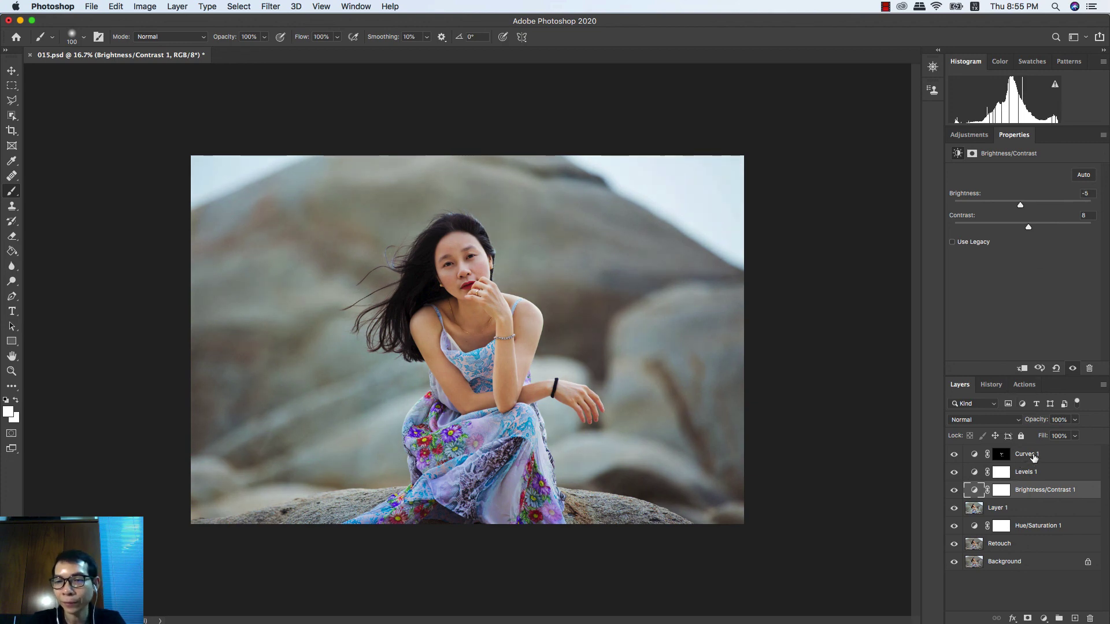
click(1033, 456)
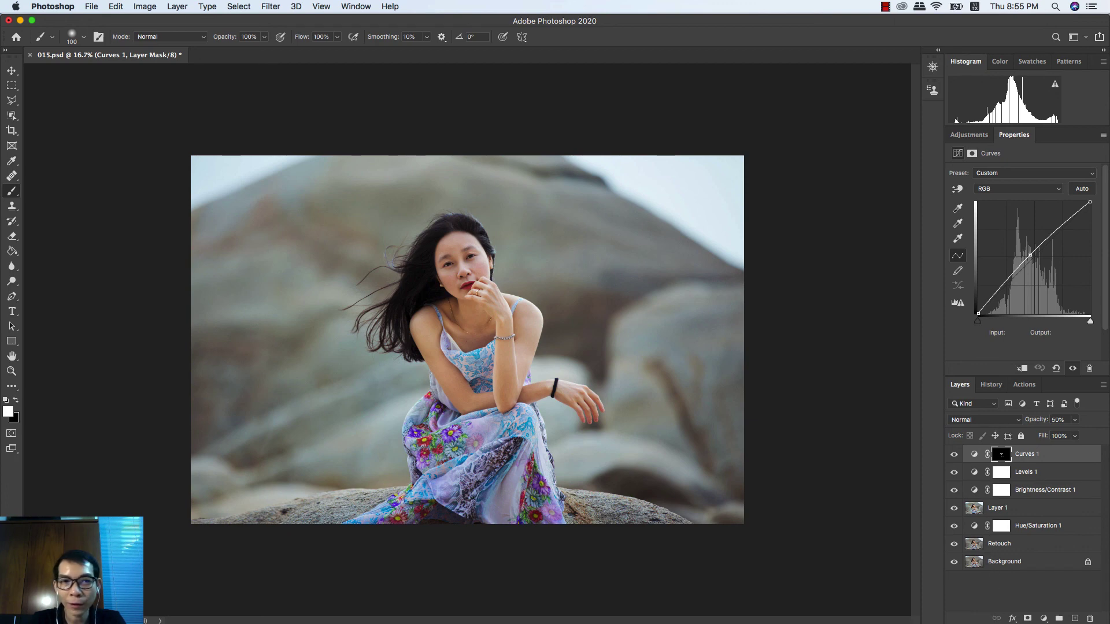
click(1044, 619)
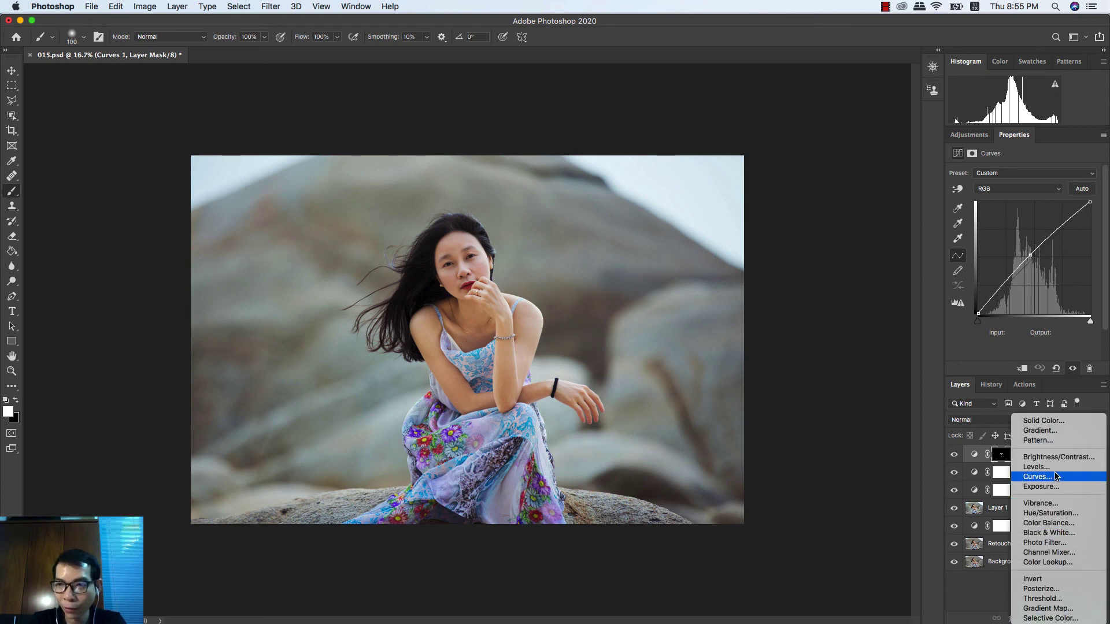
click(1037, 467)
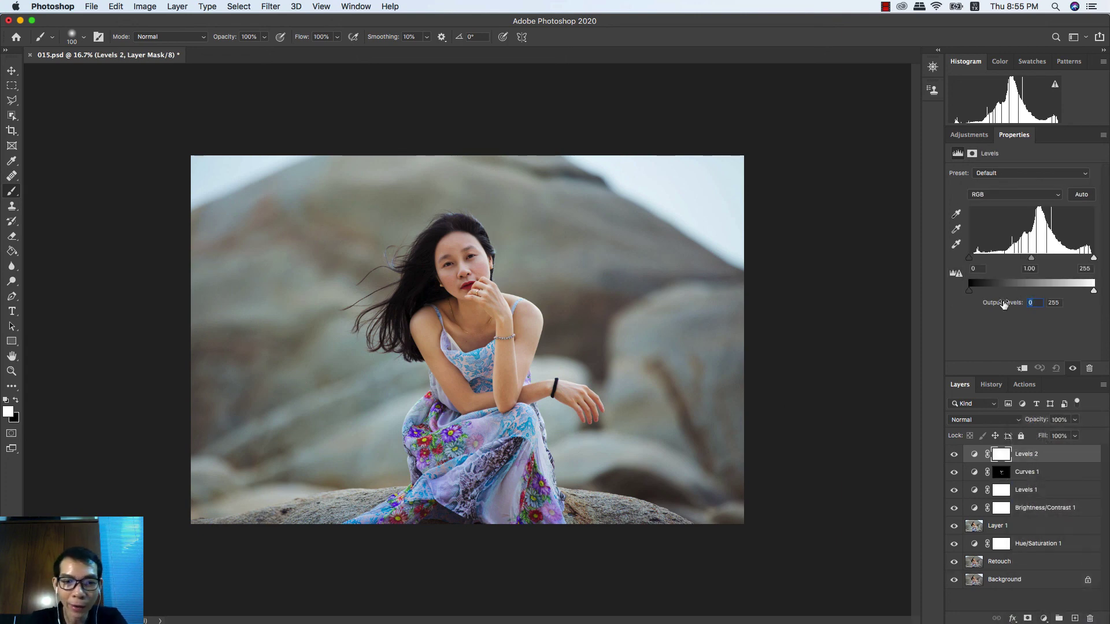
text(5)
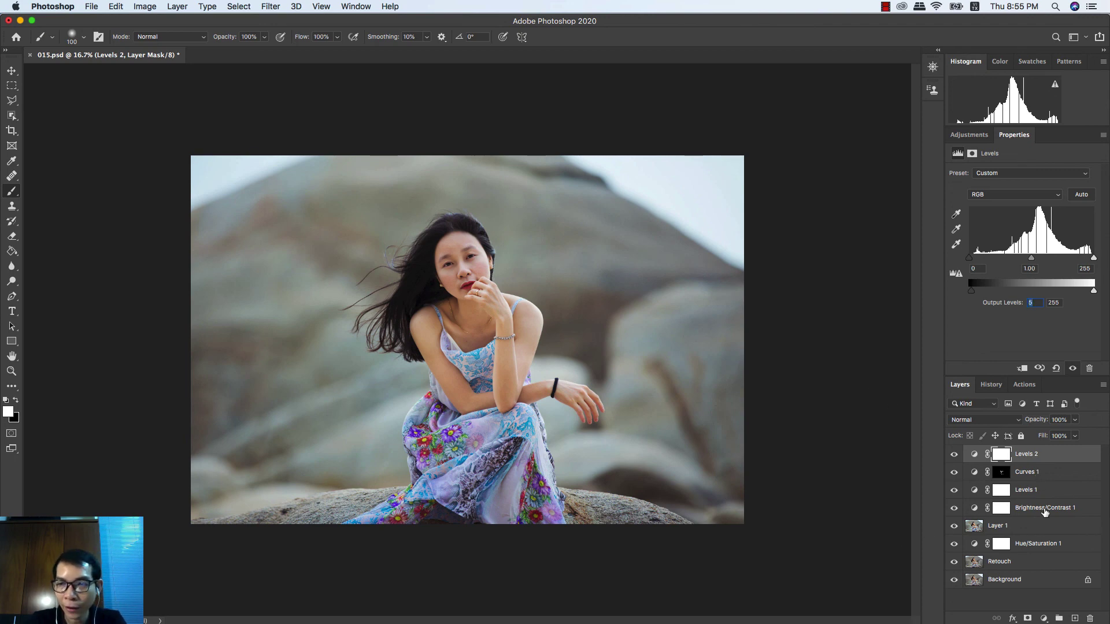
Set Brightness/Contrast 1 contrast to 10
click(1003, 509)
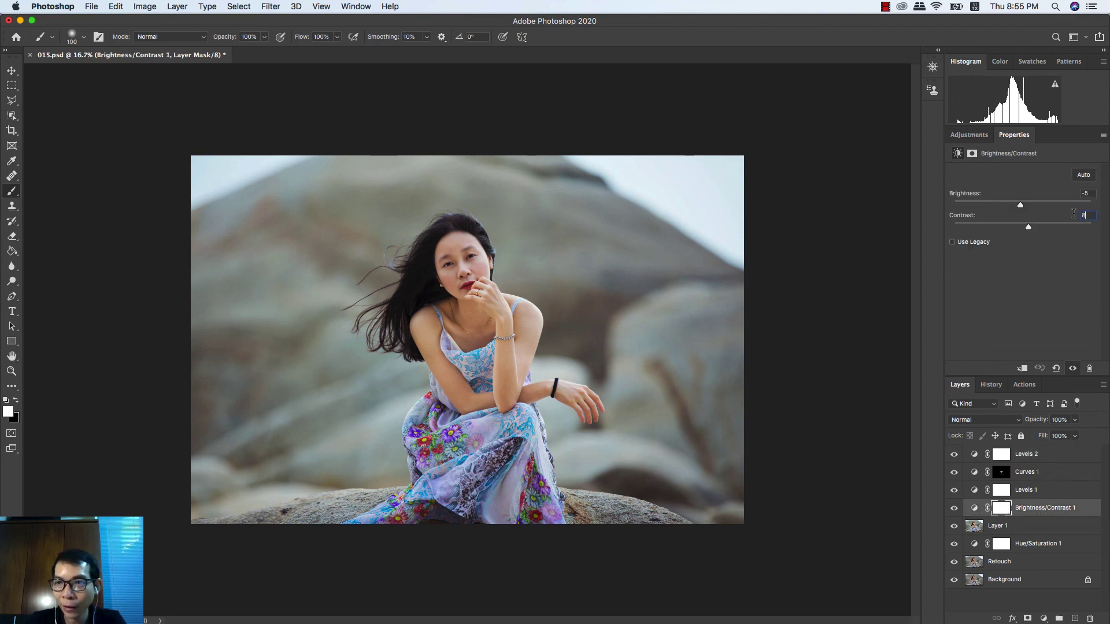
text(10)
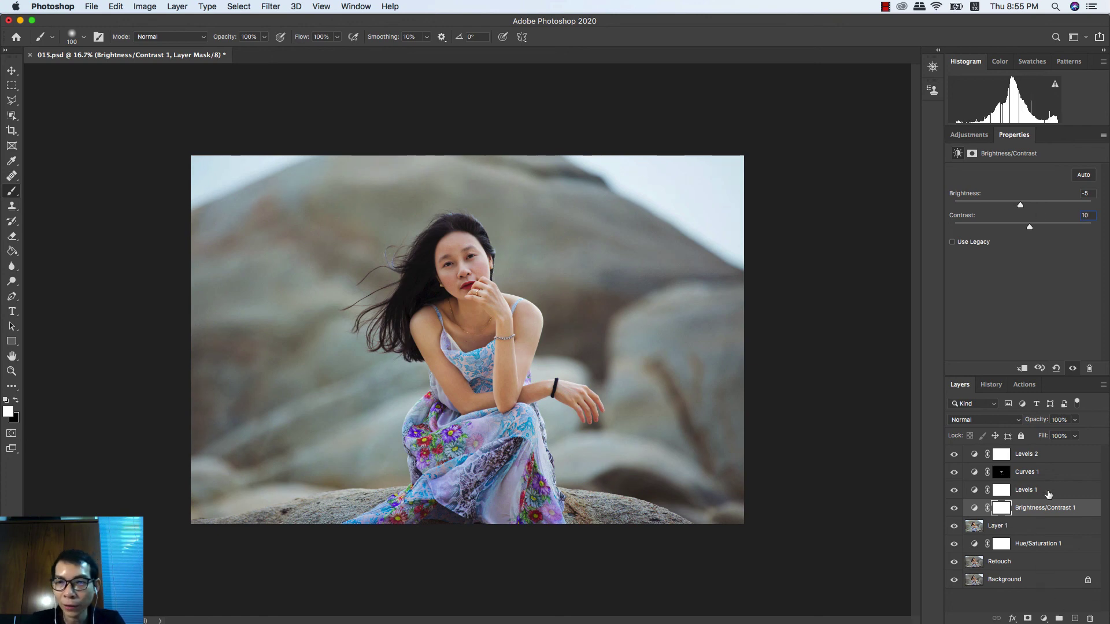
click(1040, 457)
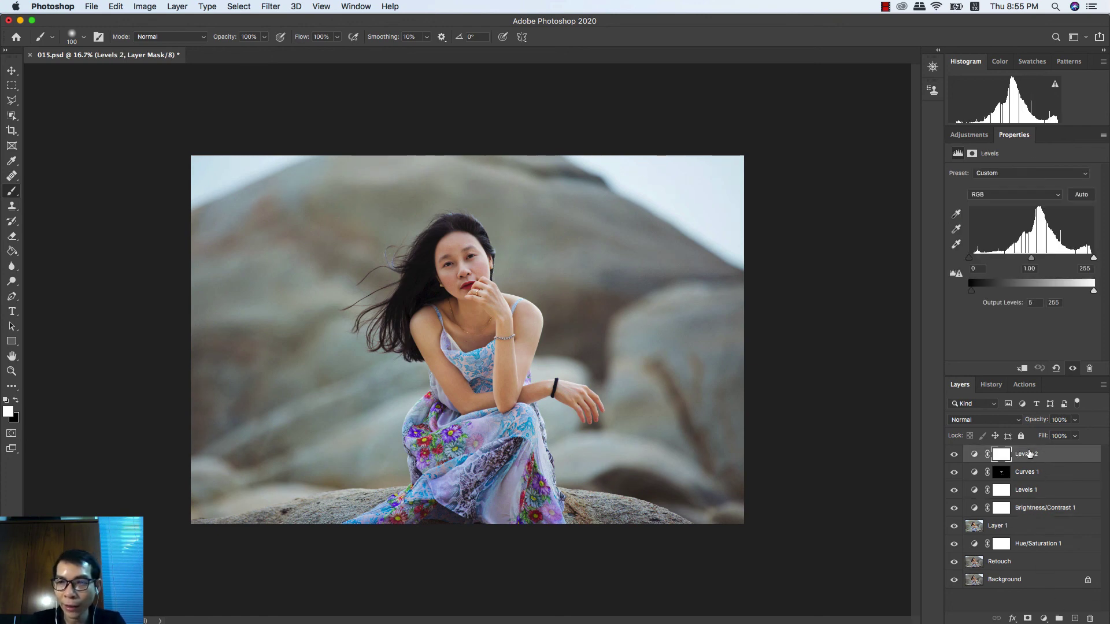
Group Levels 2 through Hue/Saturation 1 and name the group 'Color'
shift+click(1031, 549)
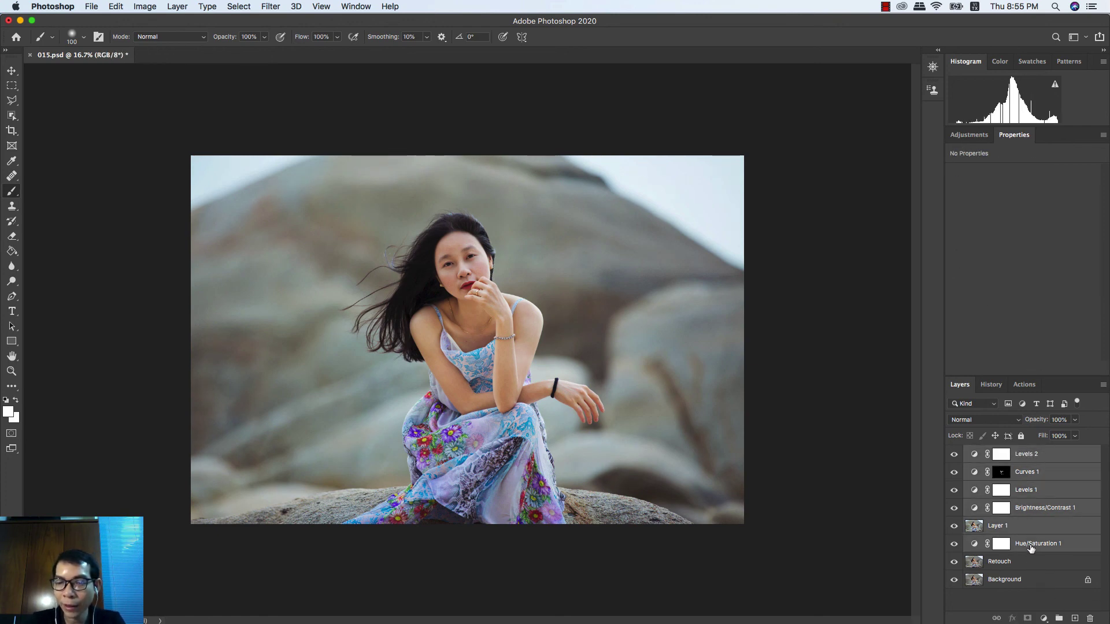
key(super+g)
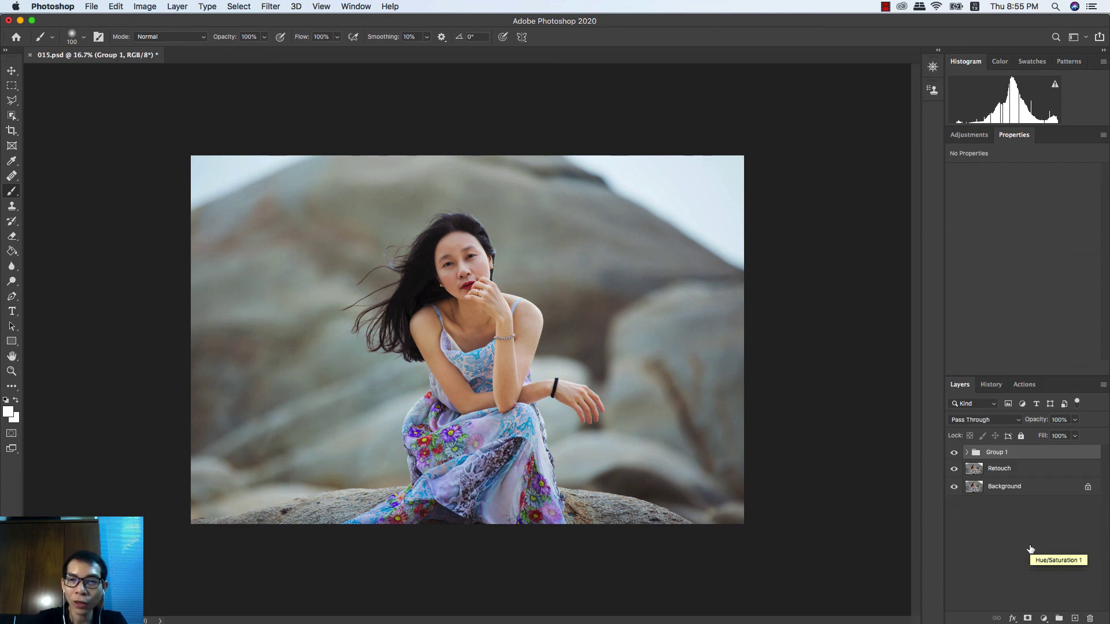
double_click(995, 453)
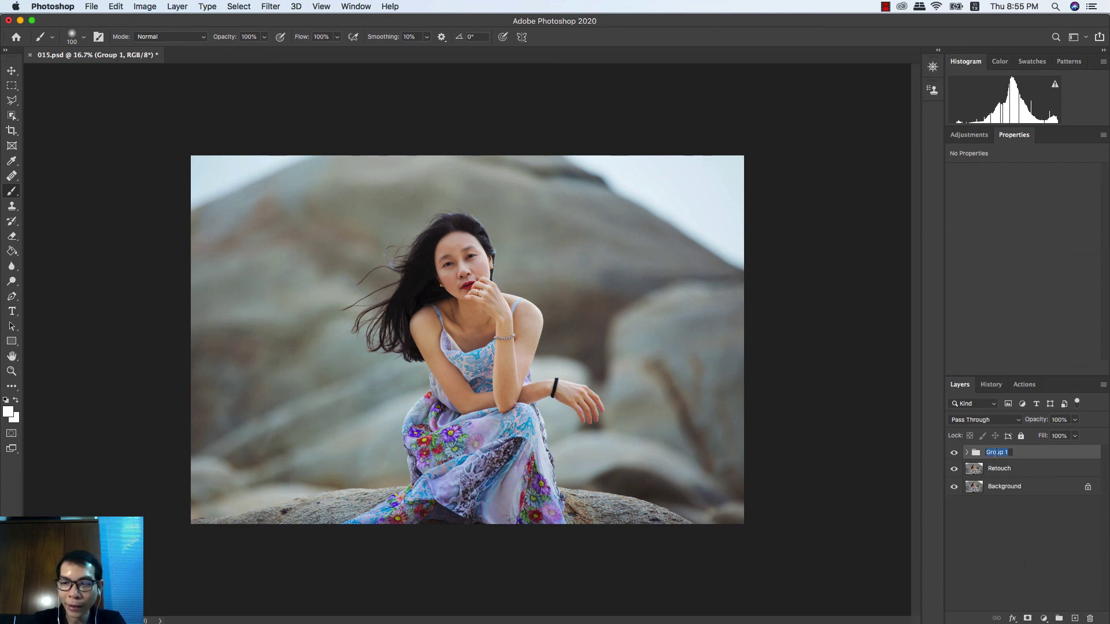
text(Color)
key(Return)
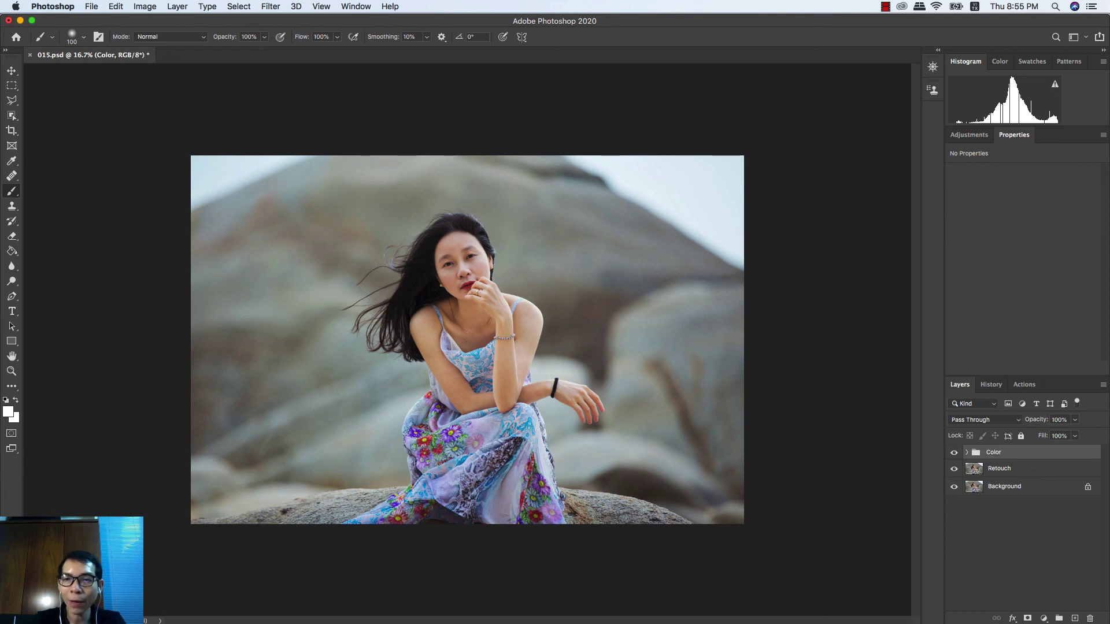
Toggle the Color group's visibility to compare with the original, then select the Move tool
alt+click(955, 489)
alt+click(955, 488)
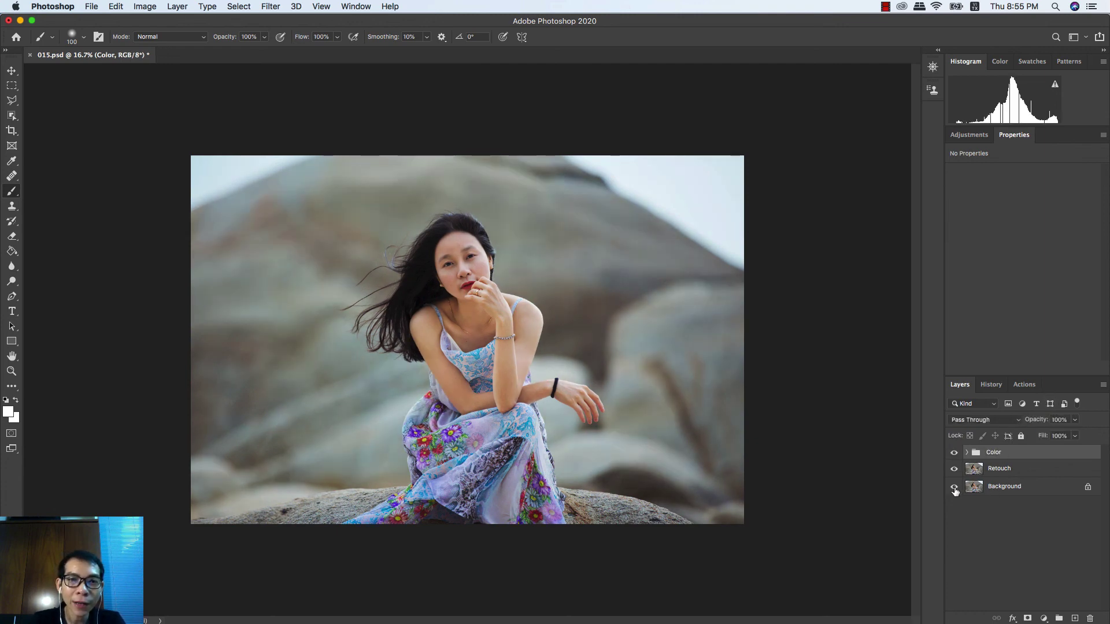
alt+click(955, 489)
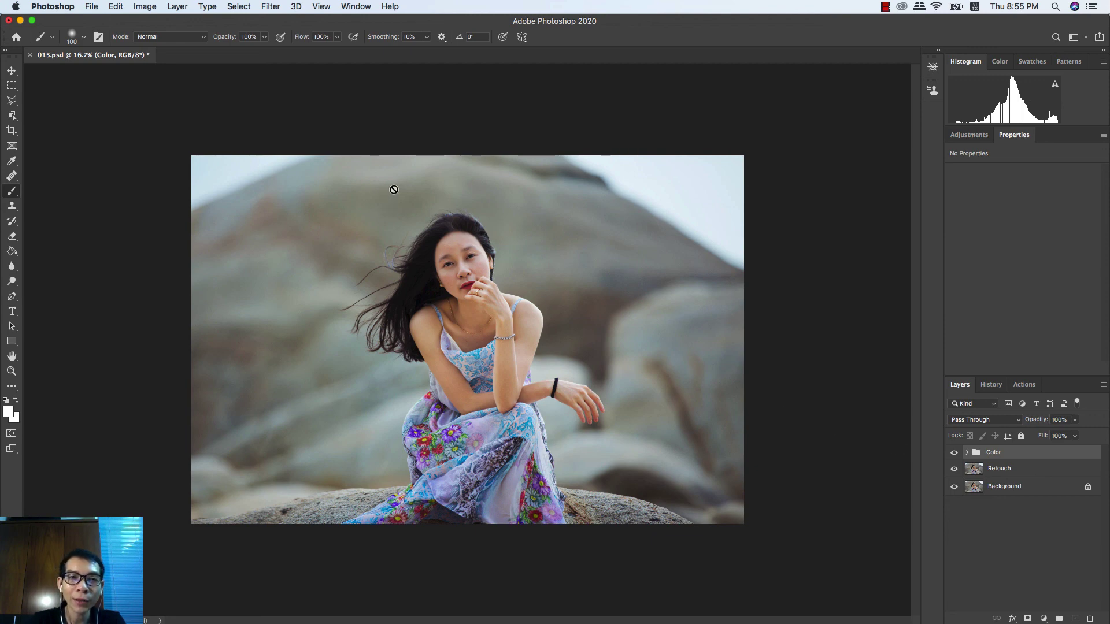
click(12, 70)
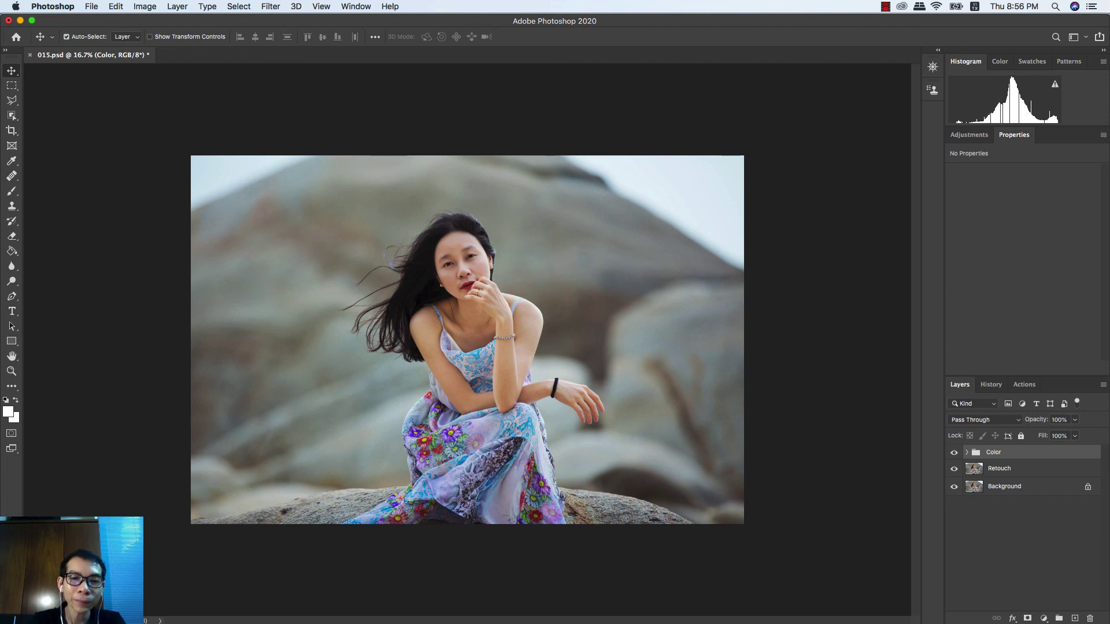
right_click(526, 623)
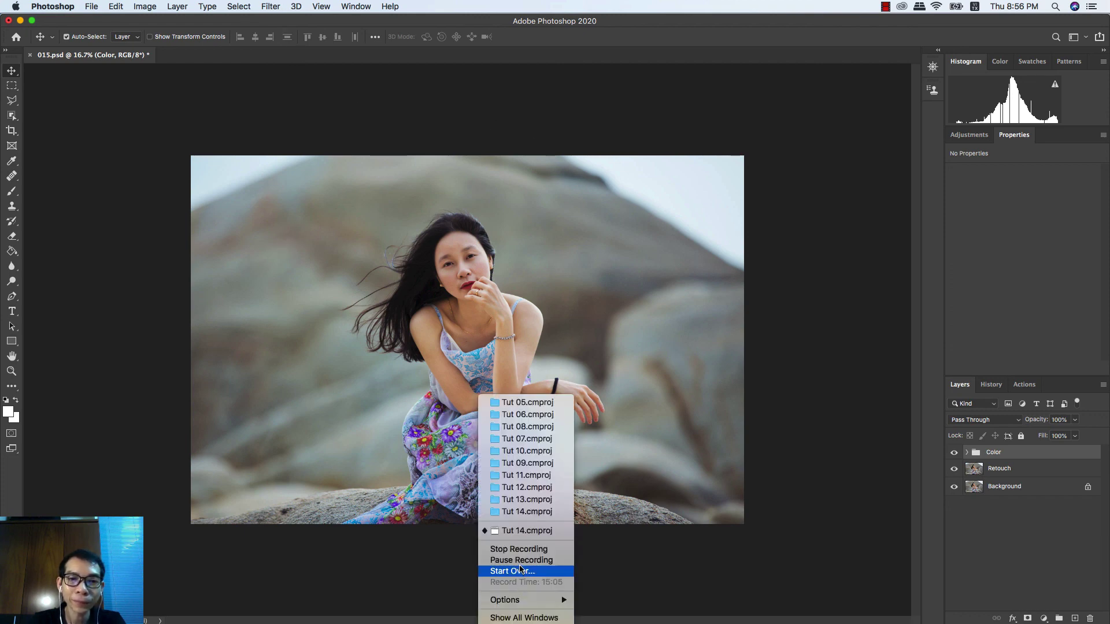